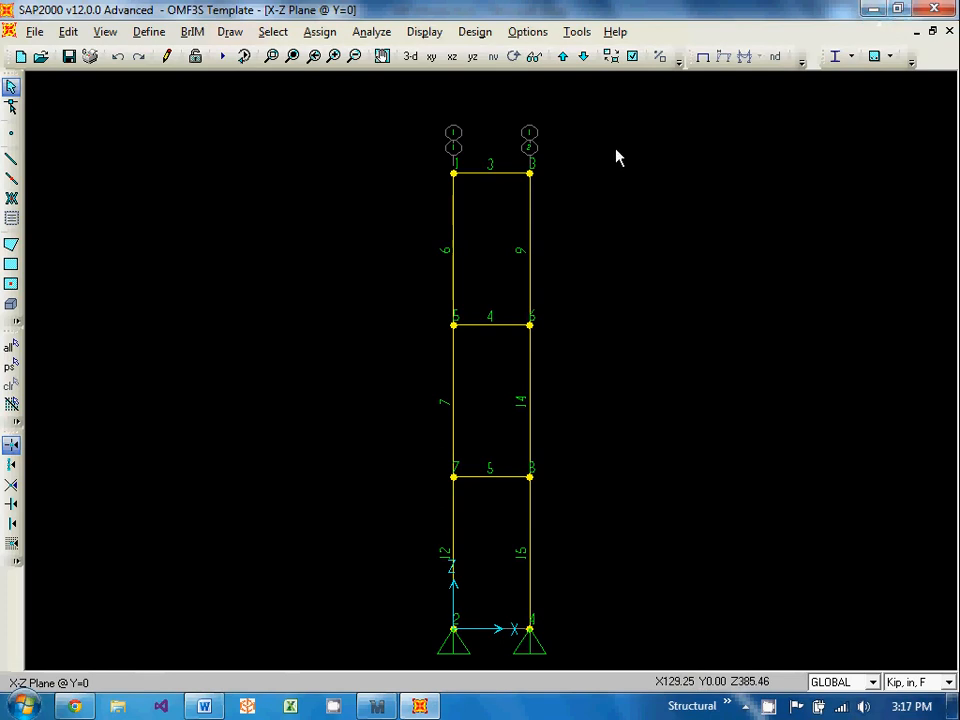
Run the analysis for all load cases and start the steel frame design check of the structure.
click(222, 56)
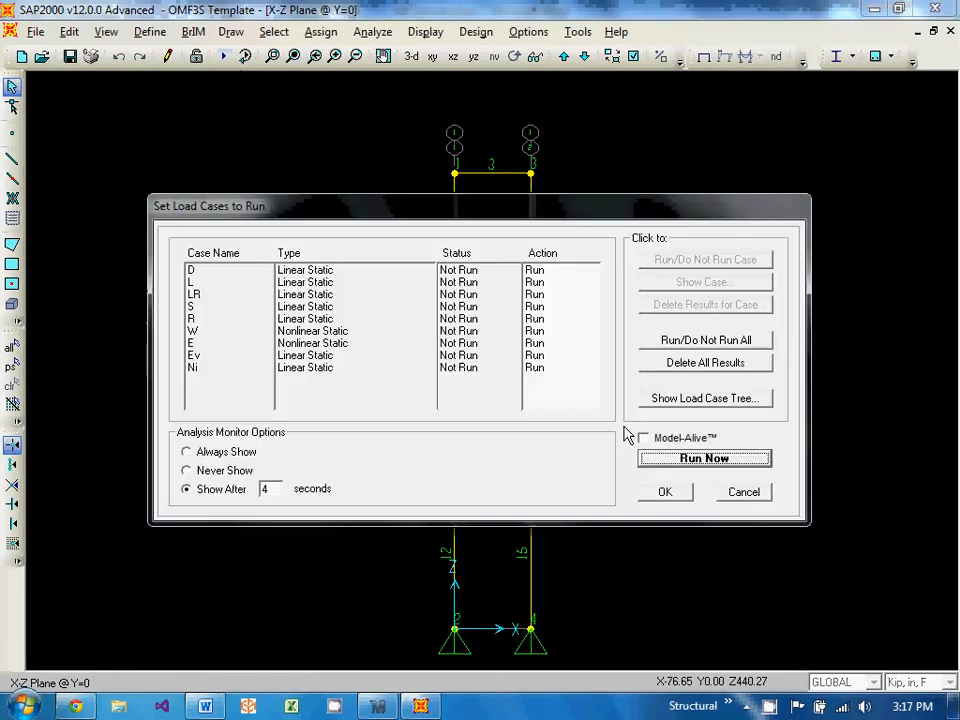
click(704, 458)
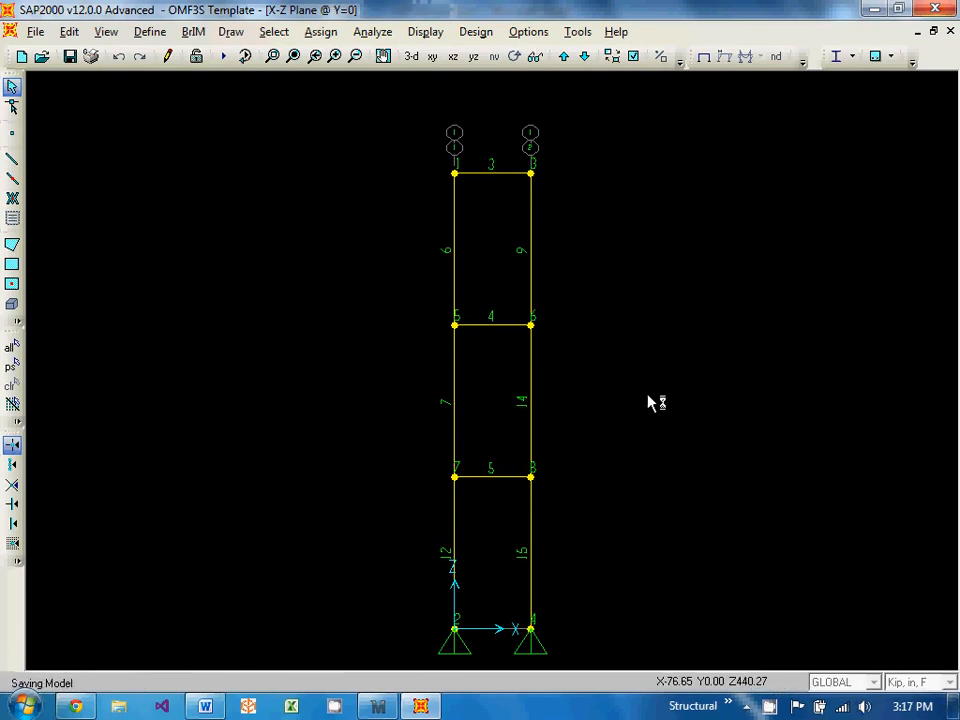
click(425, 31)
mouse_move(476, 31)
mouse_move(503, 68)
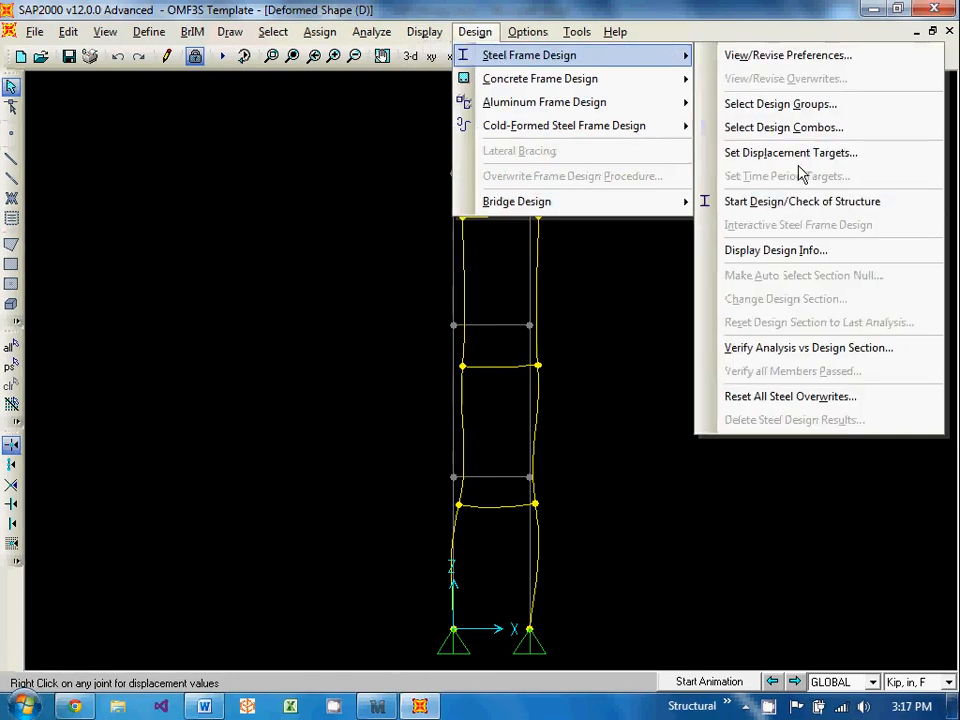
click(748, 201)
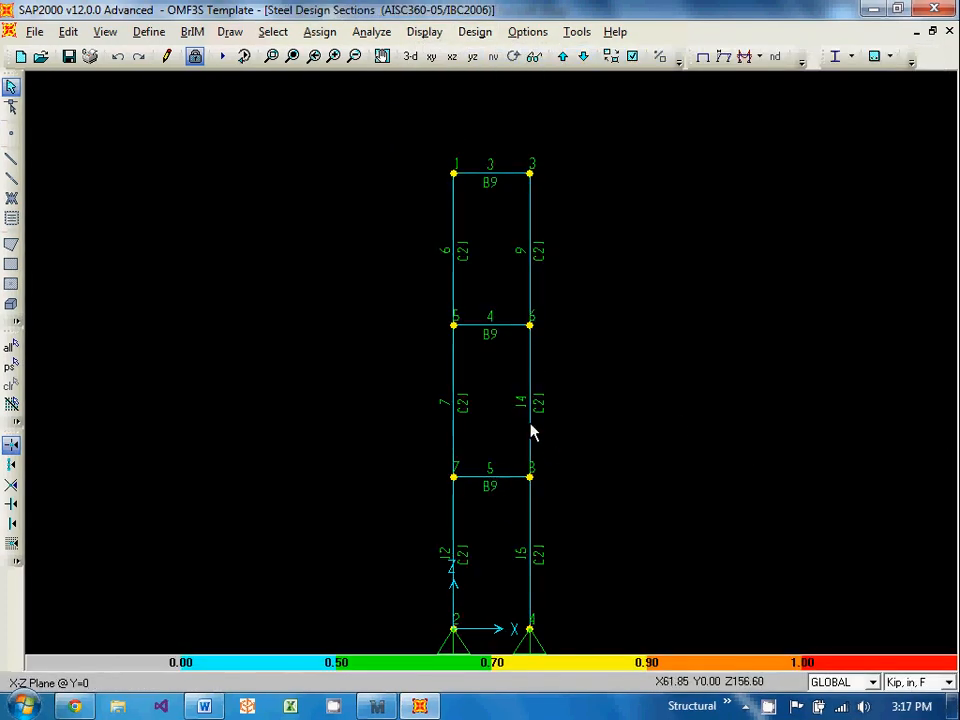
View the steel stress check details of first-storey column 15, look at the report's print options, and close the report.
click(529, 540)
right_click(527, 532)
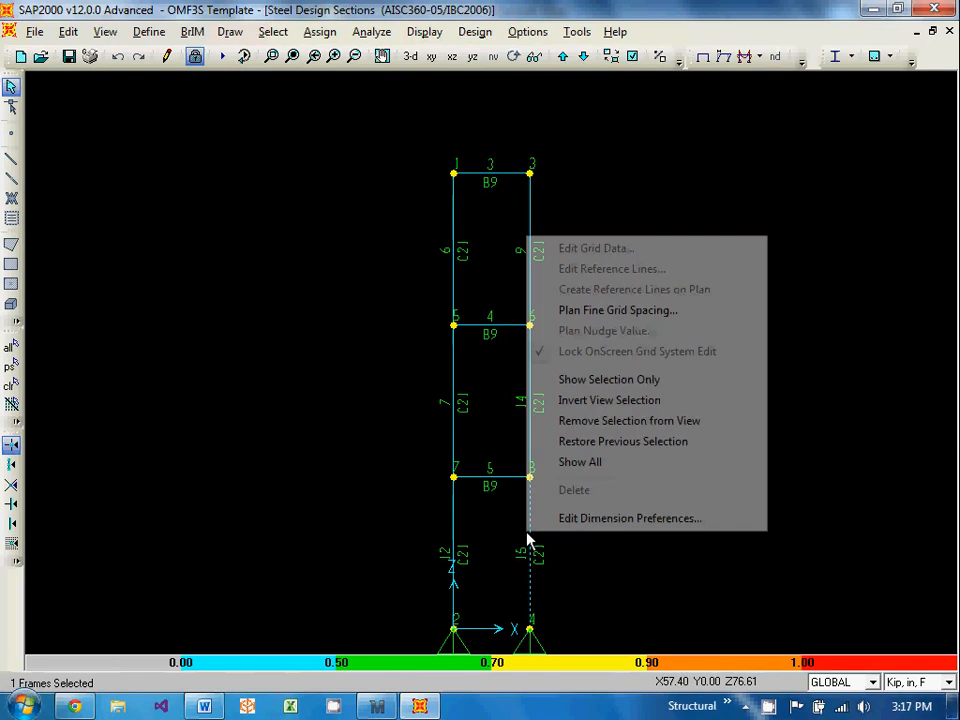
click(527, 585)
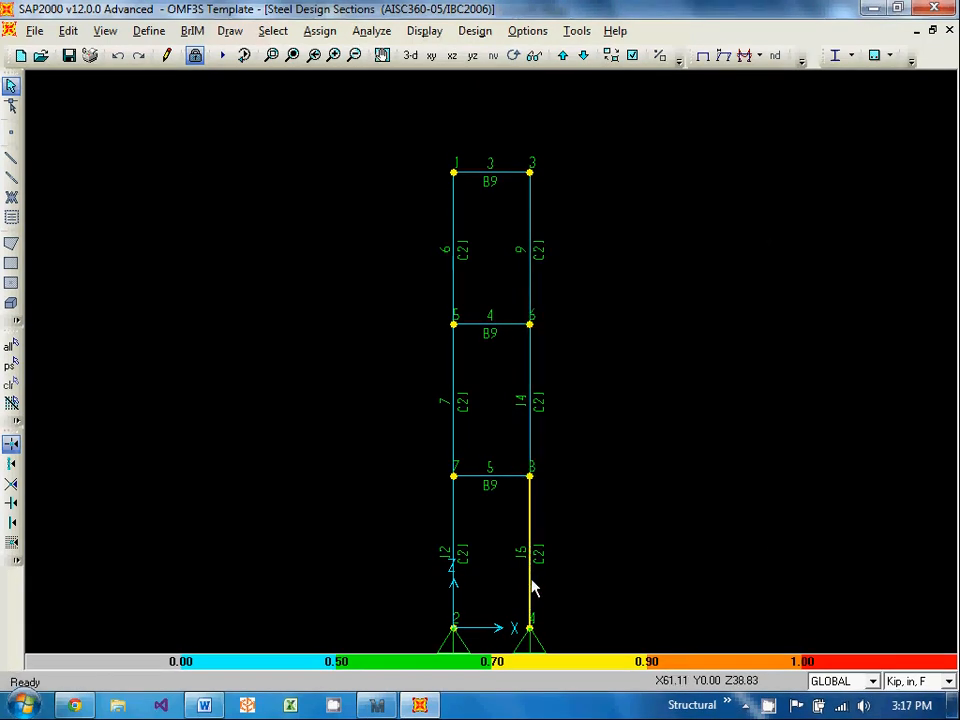
right_click(531, 583)
click(489, 465)
click(93, 91)
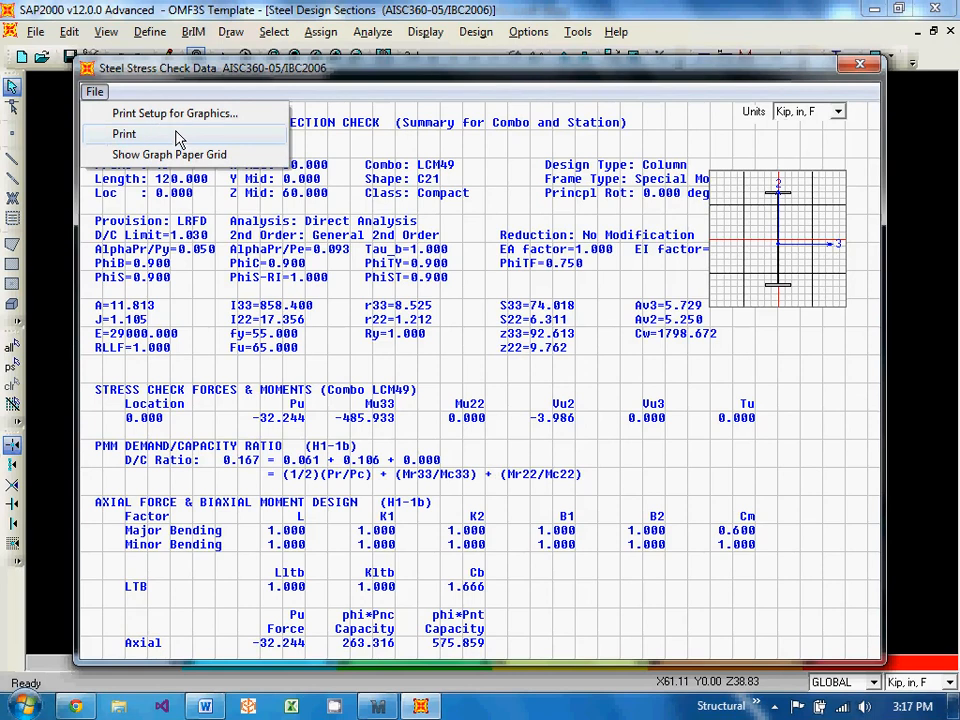
click(859, 64)
click(504, 516)
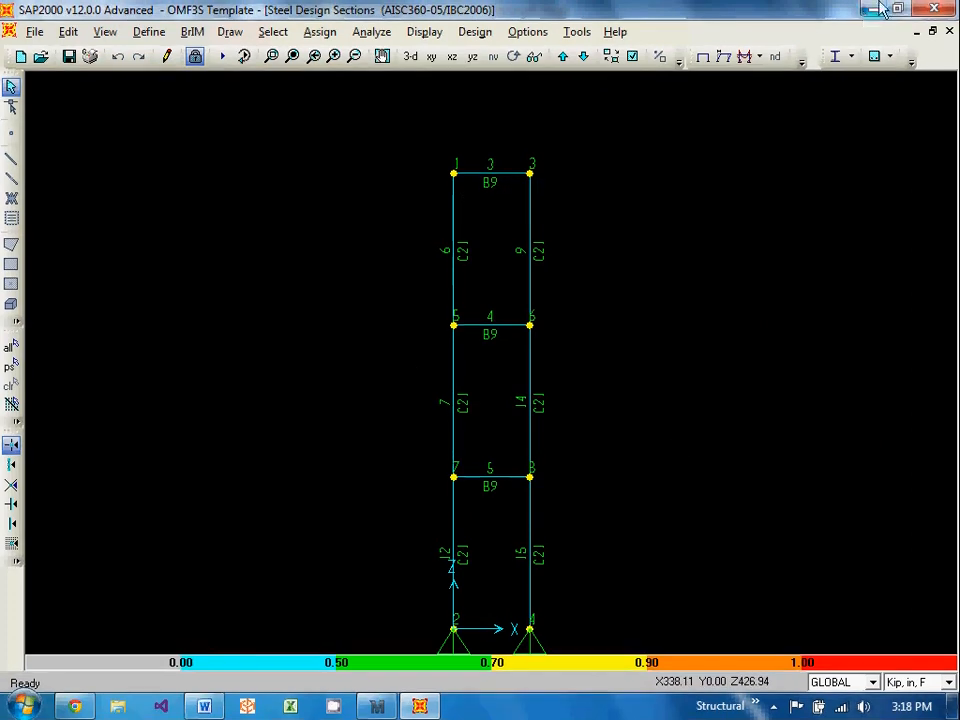
Minimize SAP2000, close the SAP Introduction document in Word with its changes saved, and return to the desktop.
click(871, 10)
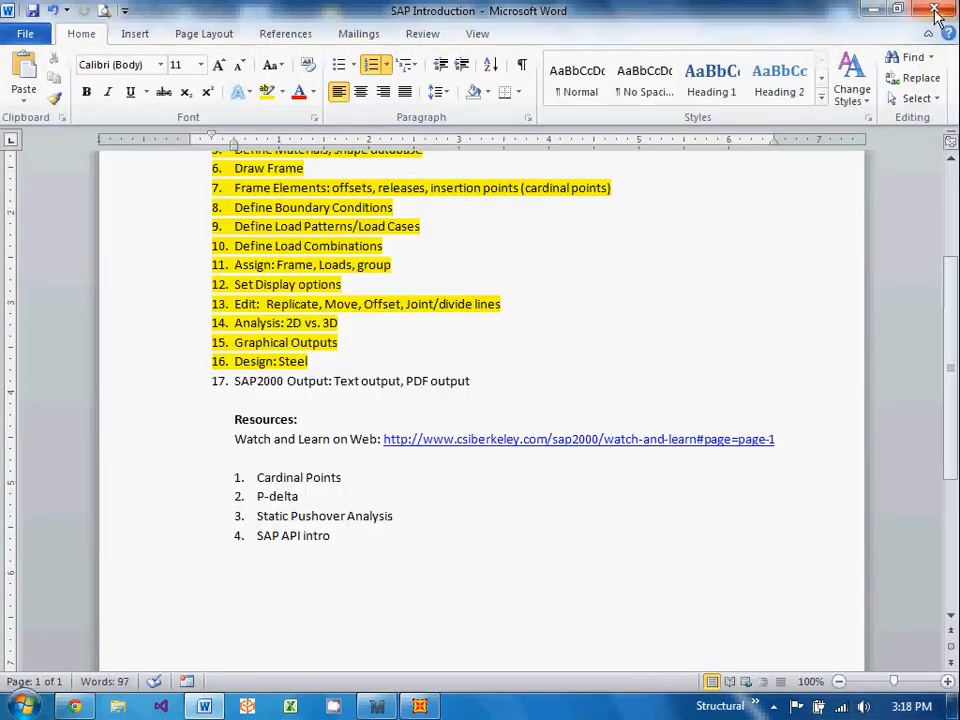
key(alt+F4)
click(412, 394)
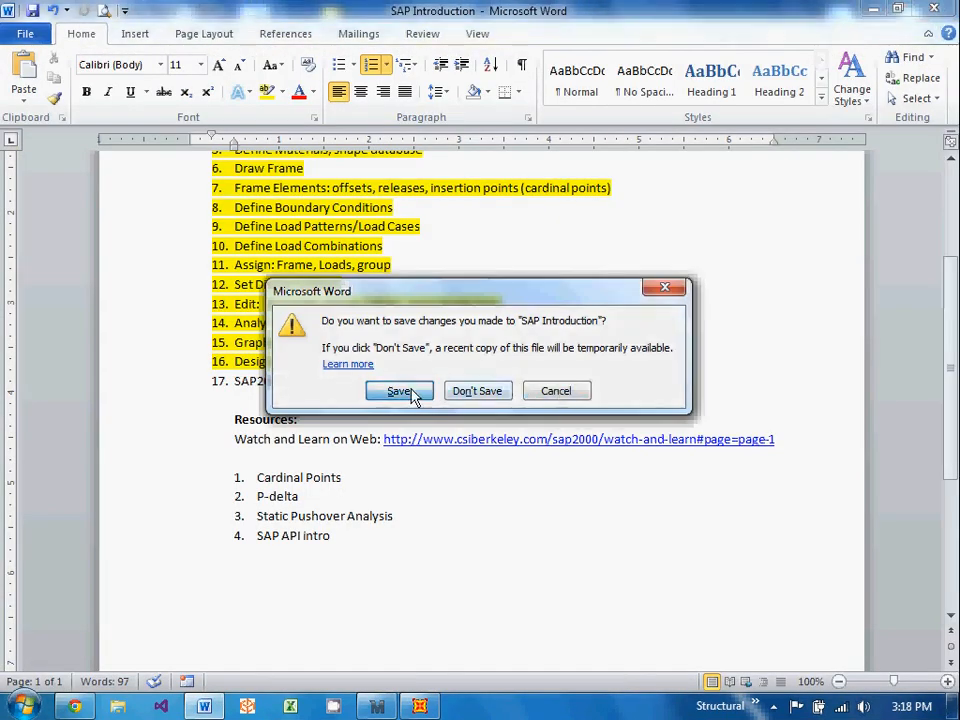
click(870, 14)
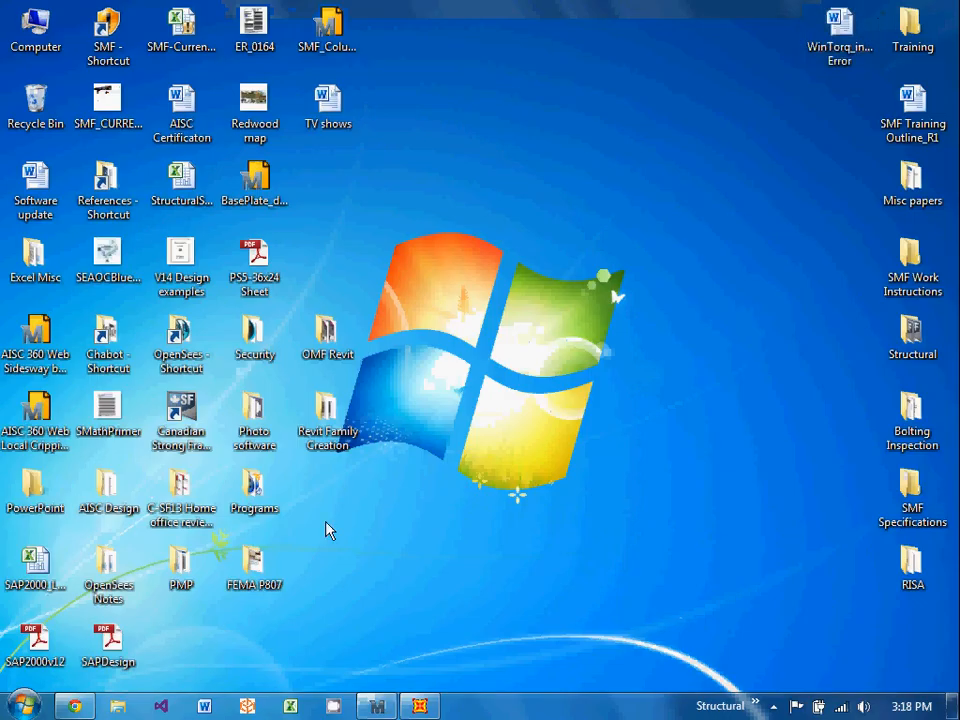
Move the SAP2000v12 and SAPDesign PDF files to an empty area of the desktop and briefly view SAPDesign.
drag(237, 651, 30, 625)
drag(108, 640, 617, 340)
double_click(620, 338)
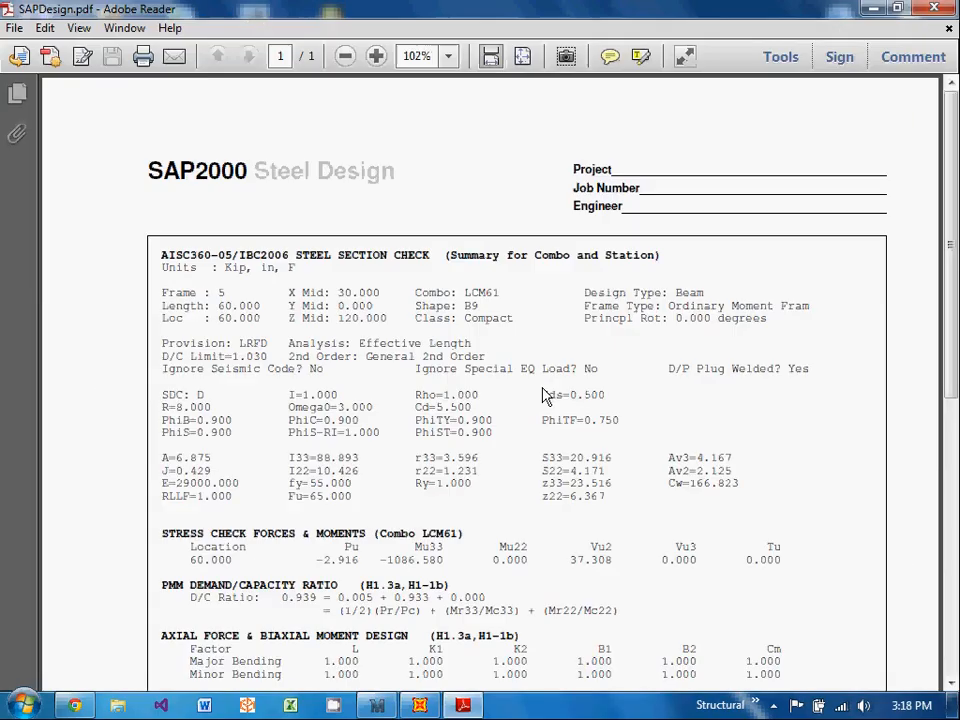
click(955, 8)
Open the SAP2000v12 PDF, view the frame's interaction ratio diagram as a full page, and close it.
double_click(550, 331)
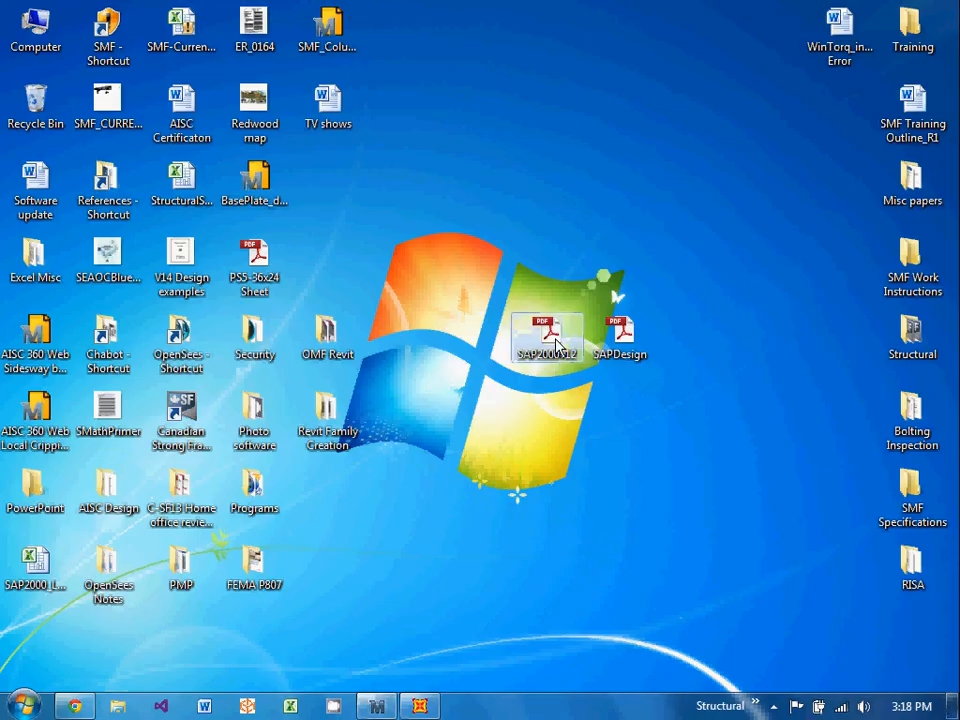
click(521, 58)
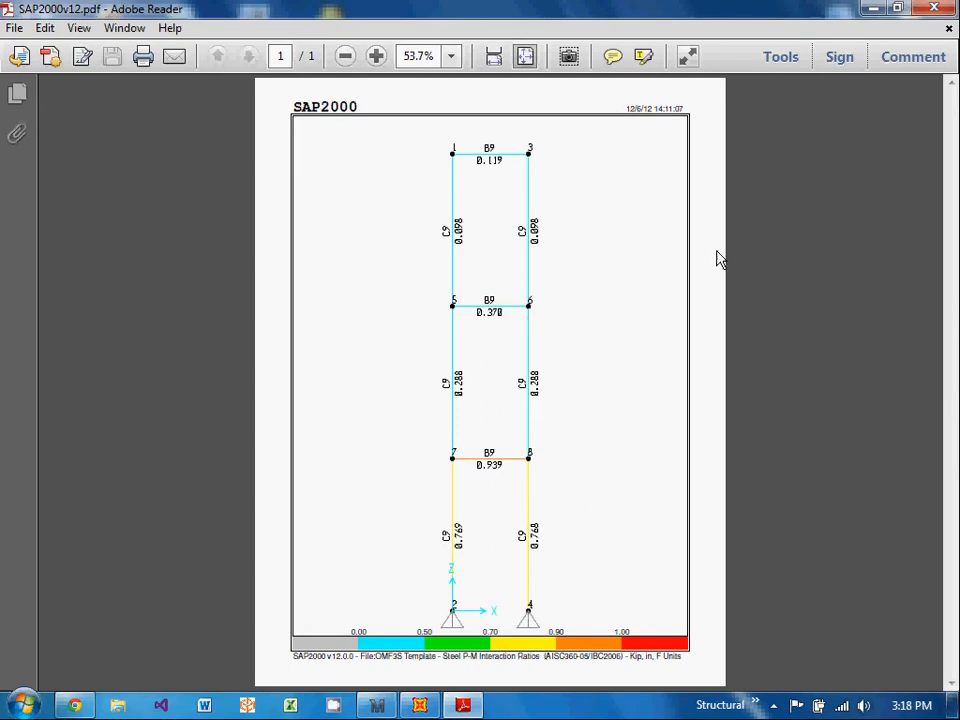
click(933, 8)
Open the SAPDesign PDF, examine the beam's section shape, demand/capacity ratio and remaining steel check results, then close it.
double_click(643, 326)
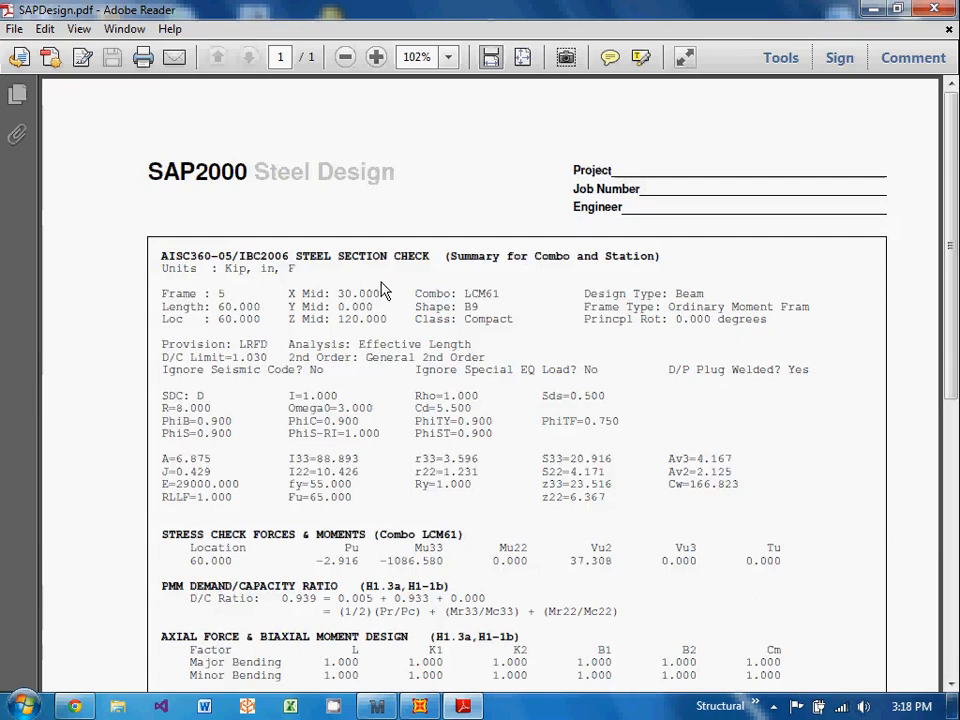
scroll(375, 294, down, 5)
scroll(476, 313, up, 4)
scroll(655, 215, up, 1)
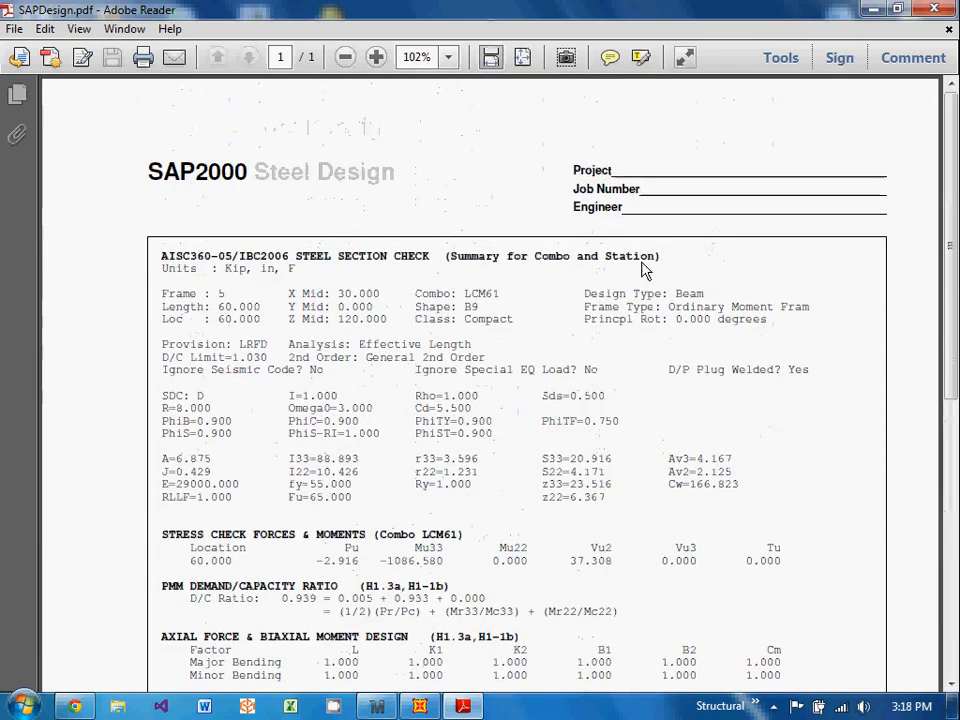
drag(508, 297, 473, 306)
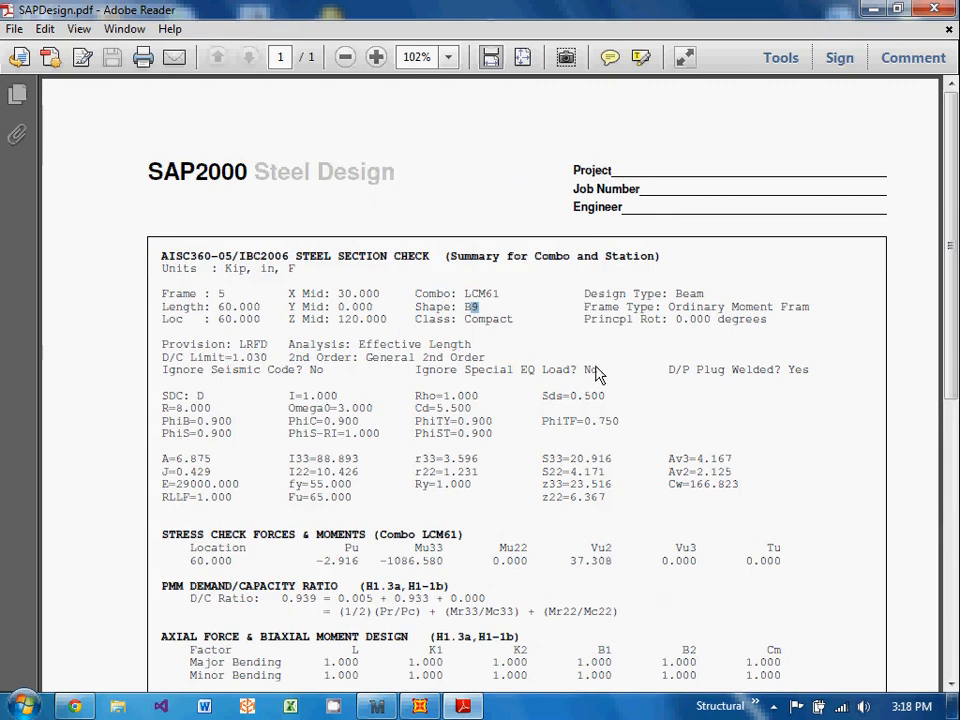
scroll(343, 418, down, 5)
scroll(440, 429, down, 4)
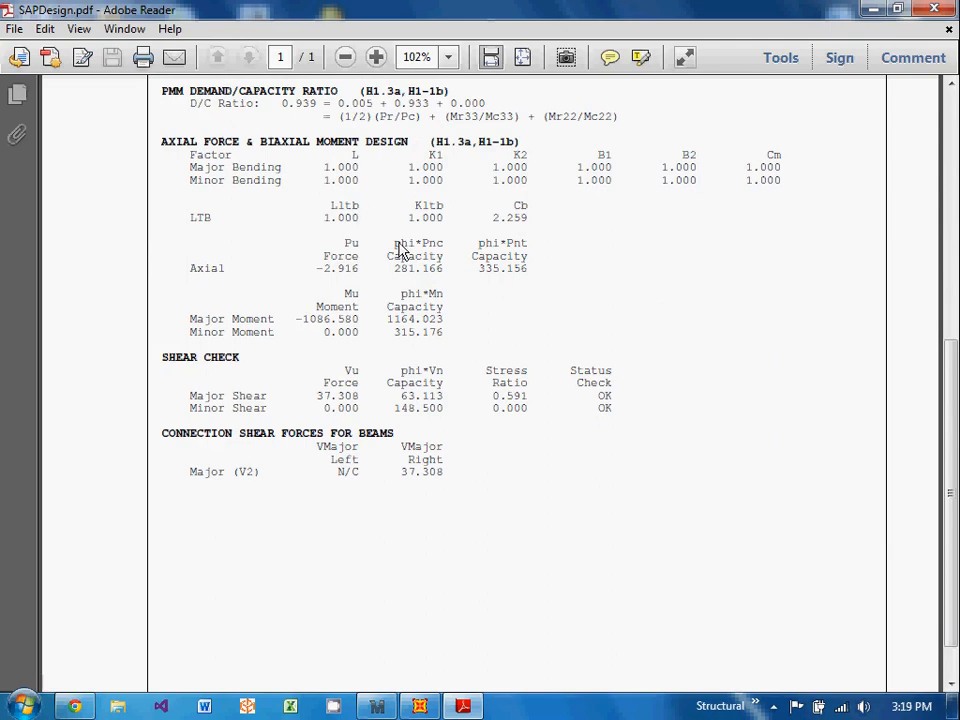
drag(282, 103, 328, 108)
scroll(648, 538, up, 4)
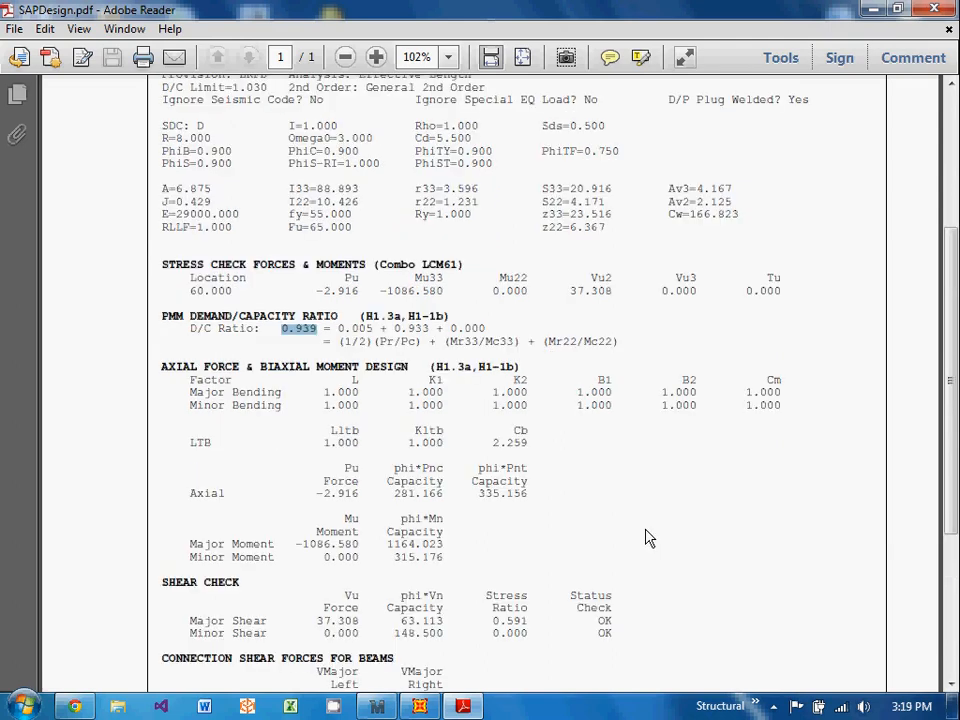
click(934, 8)
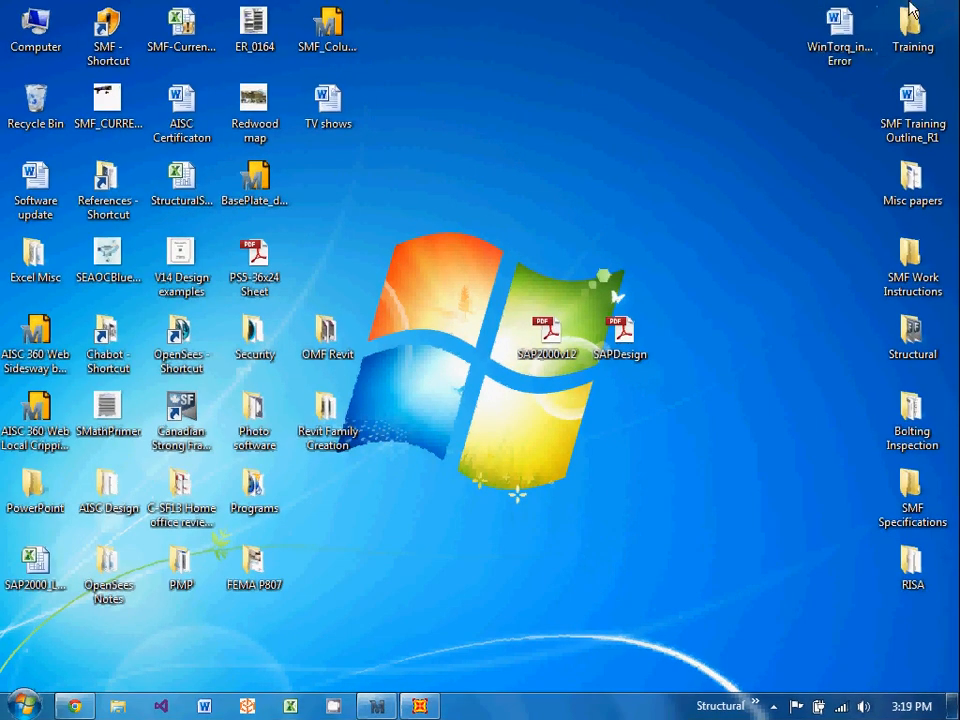
Switch to SAP2000 and select the two supported base joints, 2 and 4, of the frame.
click(420, 706)
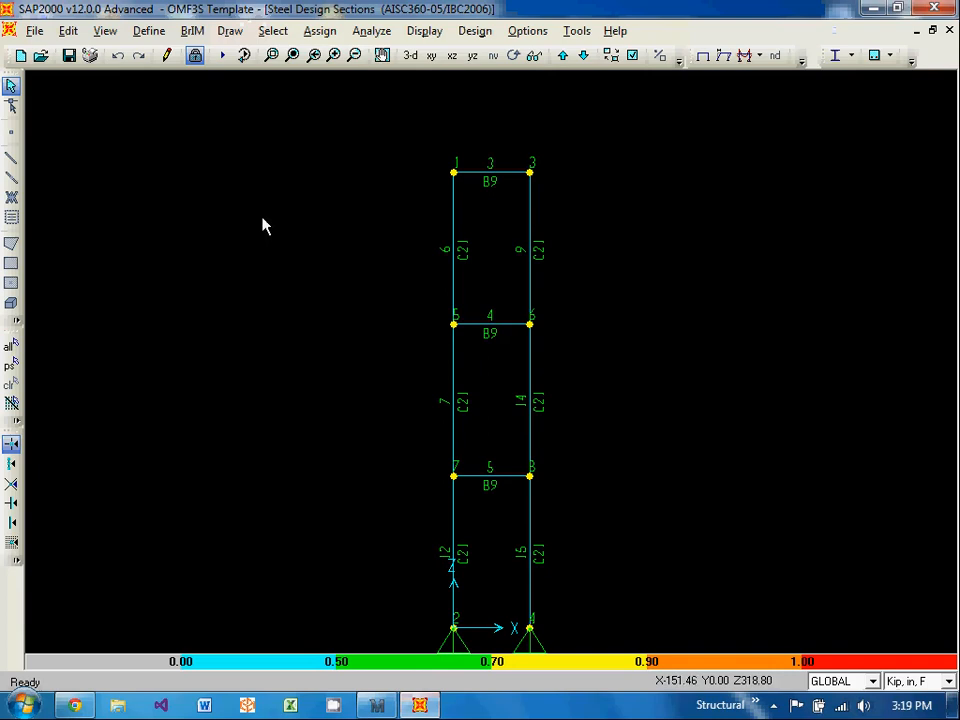
click(292, 57)
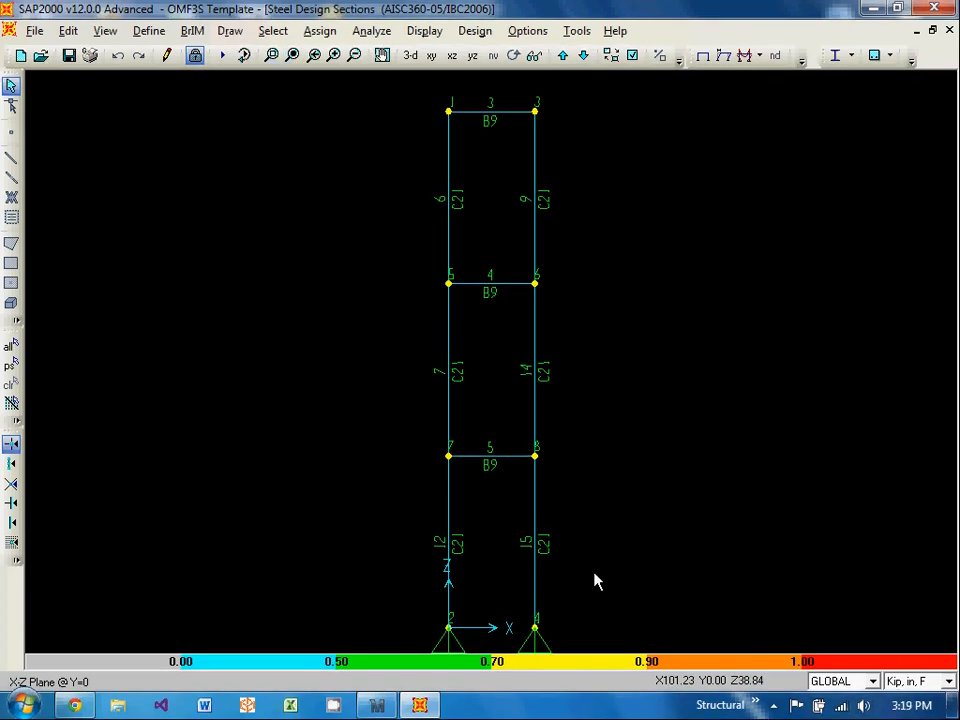
click(447, 630)
click(536, 630)
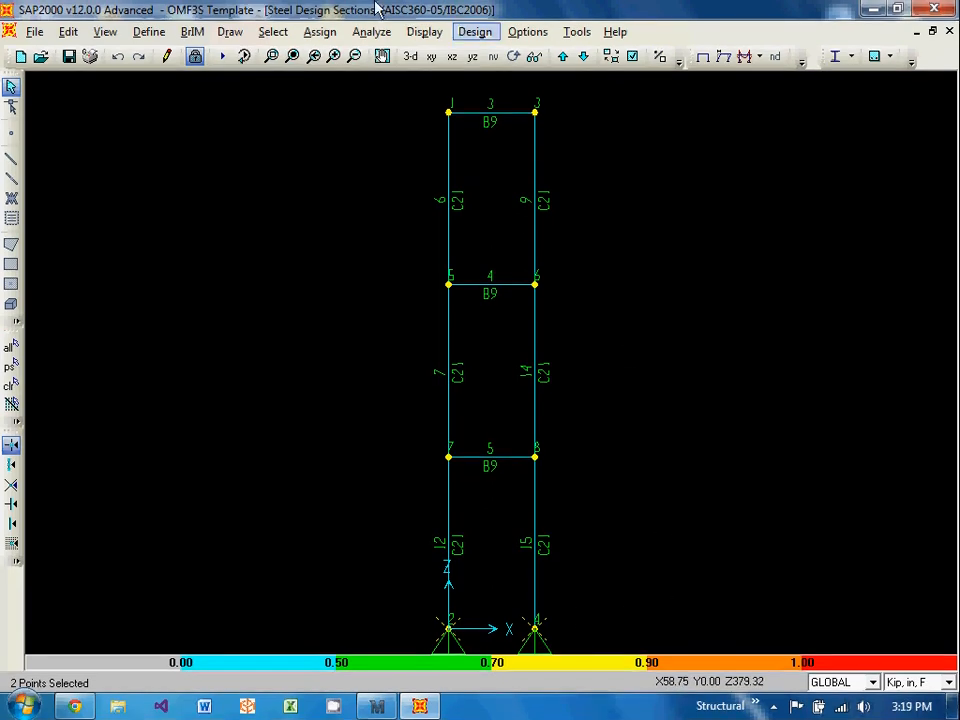
Open the table display choices and include the Joint Reactions table from the joint output results.
click(371, 31)
mouse_move(424, 31)
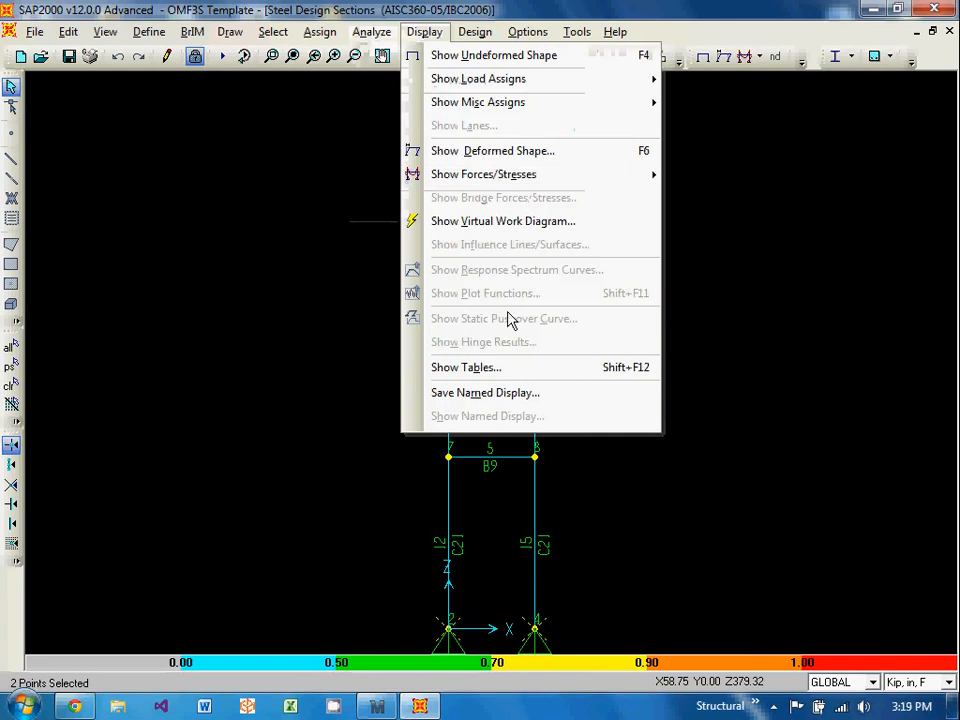
click(538, 378)
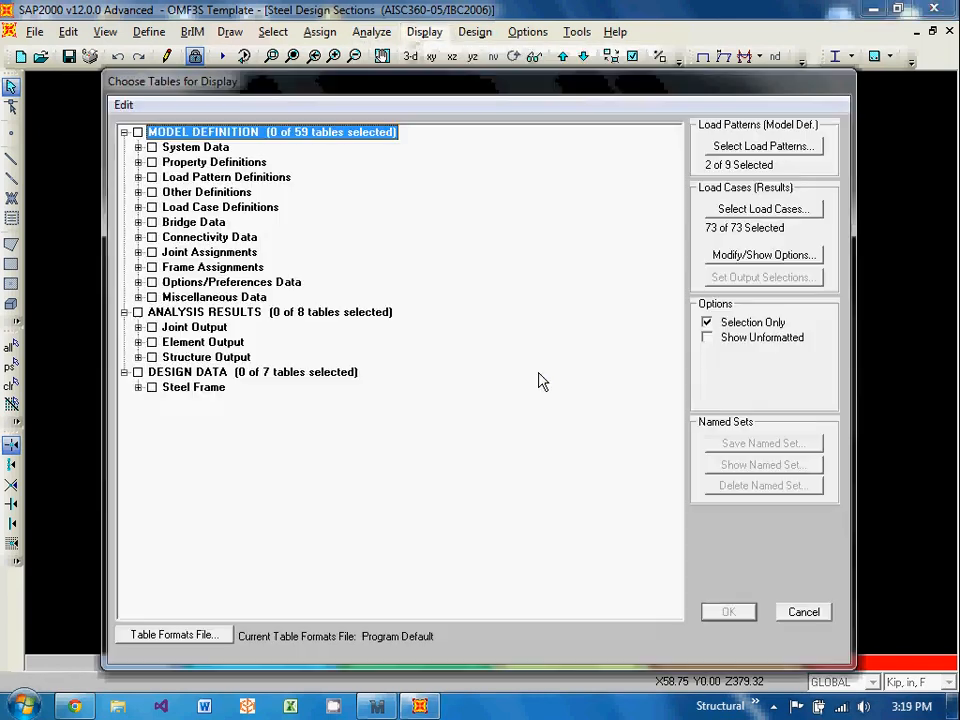
click(140, 328)
click(168, 357)
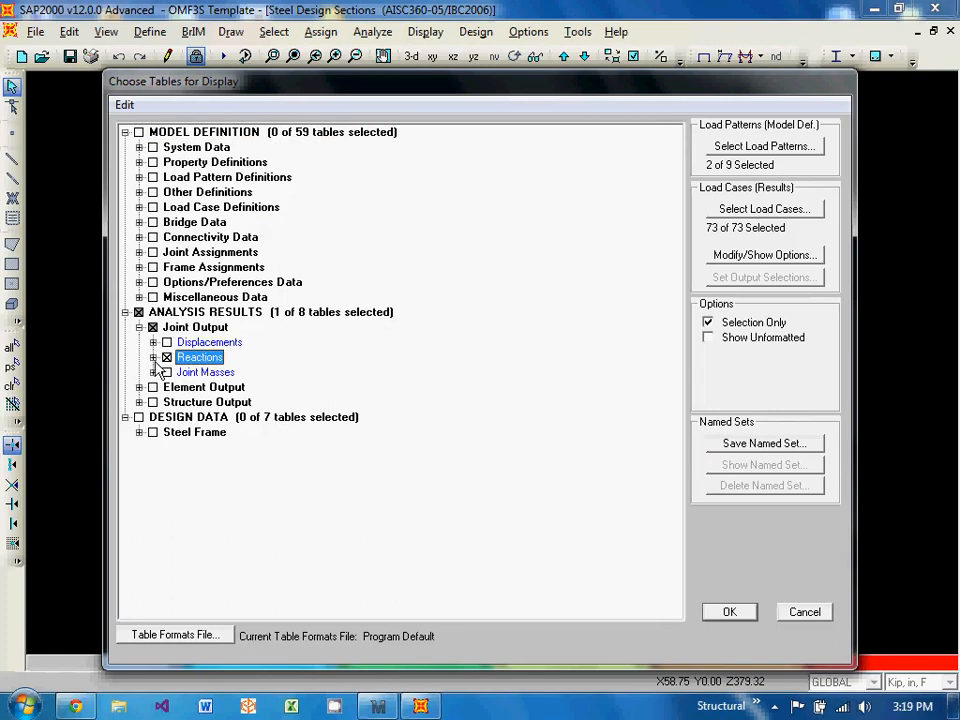
click(153, 357)
Select all load patterns from D through W for the tables.
click(814, 149)
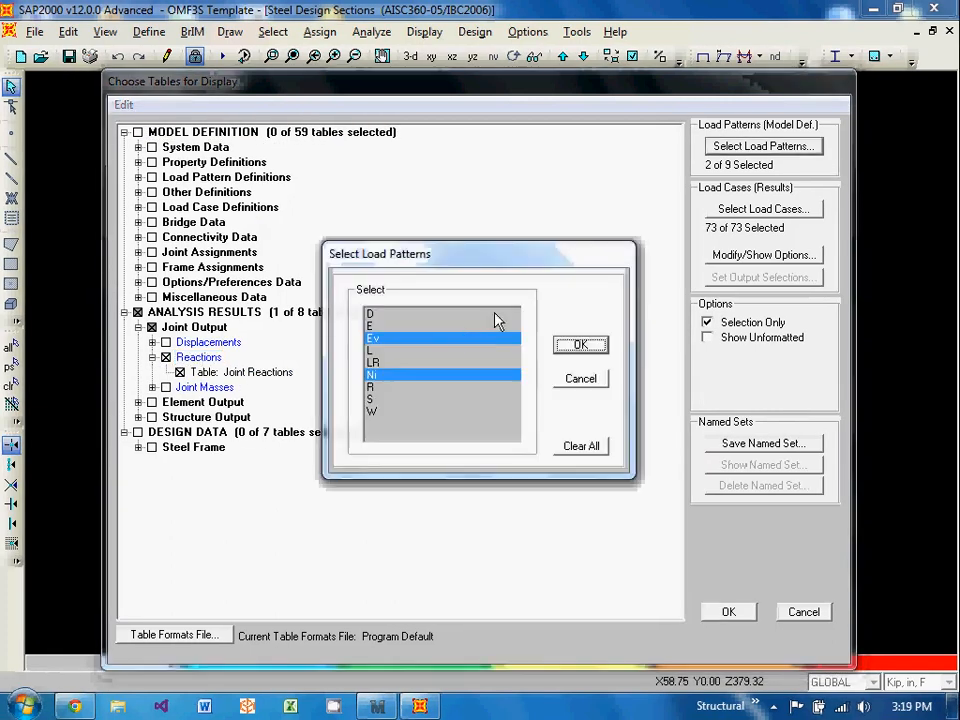
click(456, 315)
shift+click(398, 415)
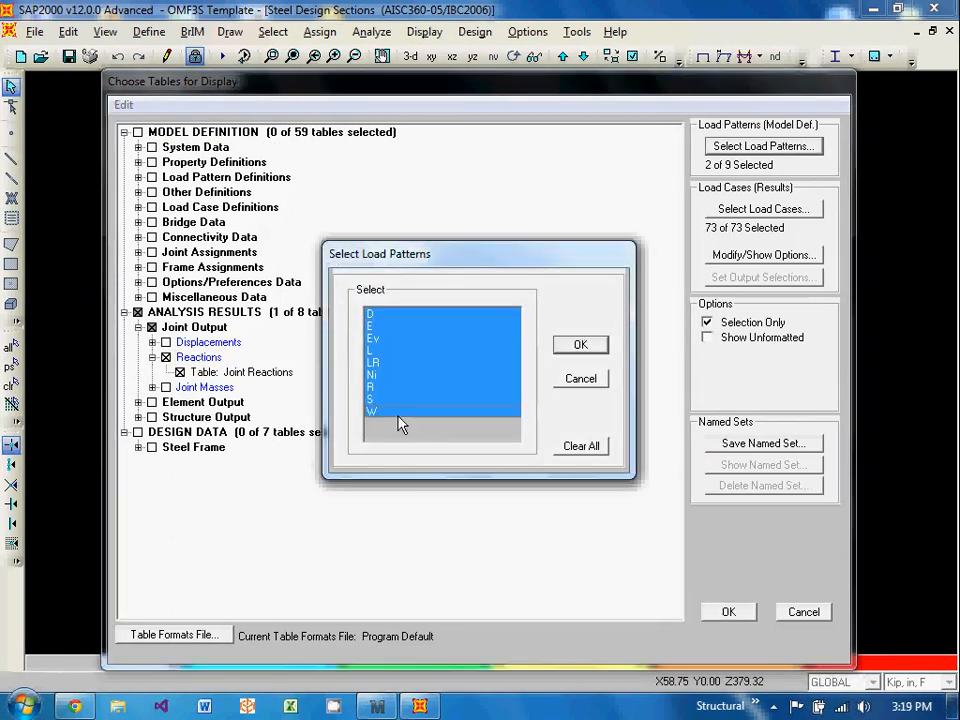
click(577, 345)
Keep all load cases selected for the results and display the Joint Reactions table for the selected joints.
click(766, 208)
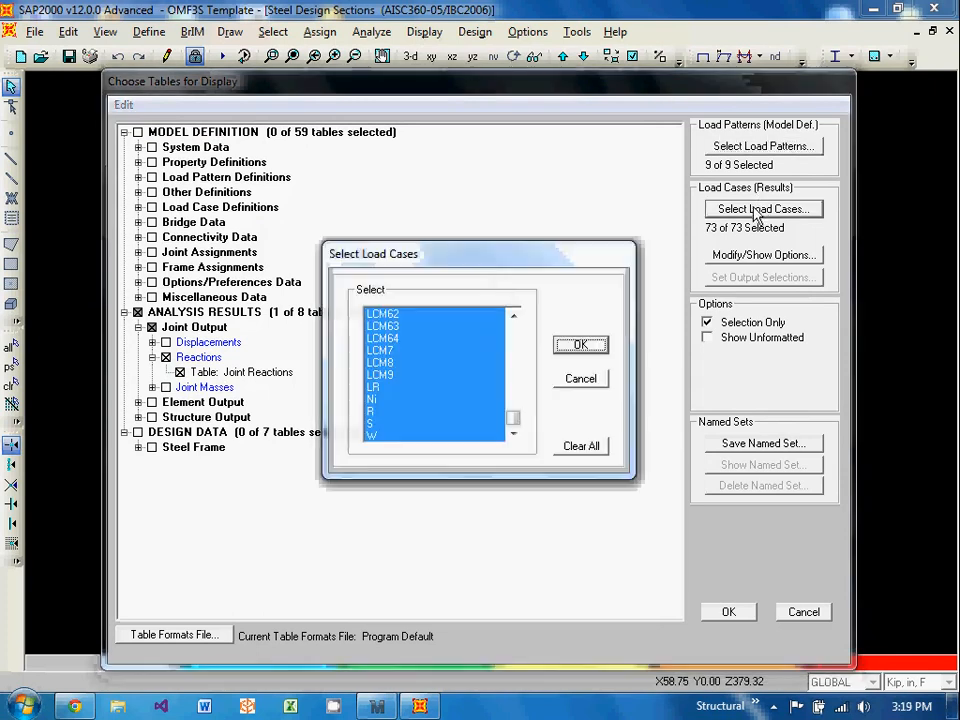
mouse_move(517, 421)
mouse_down()
mouse_move(516, 324)
mouse_move(527, 437)
mouse_up()
click(580, 344)
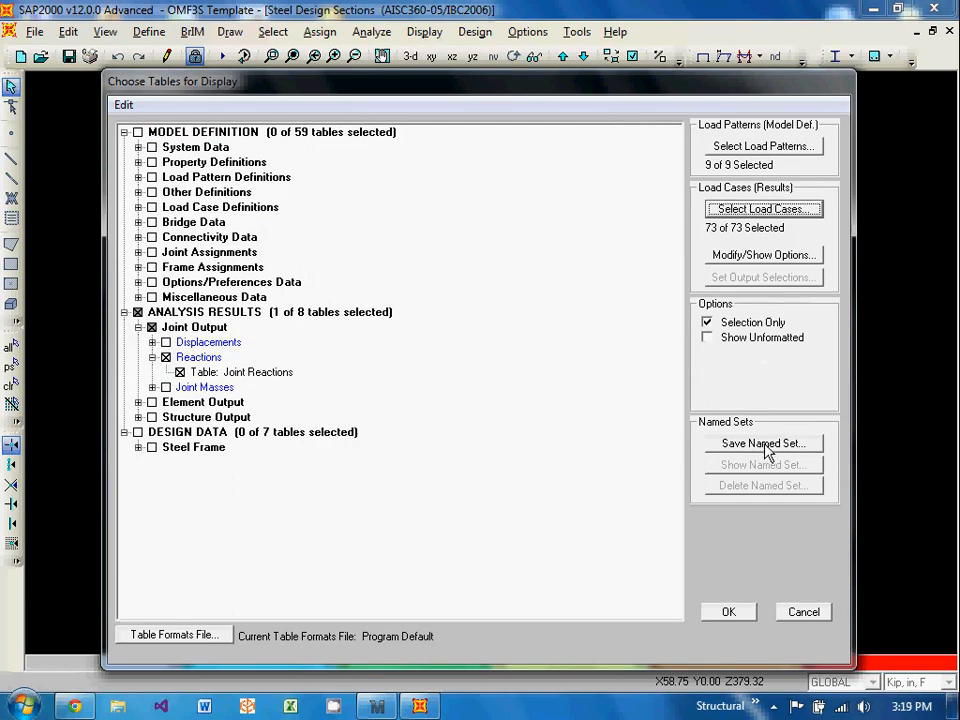
click(746, 615)
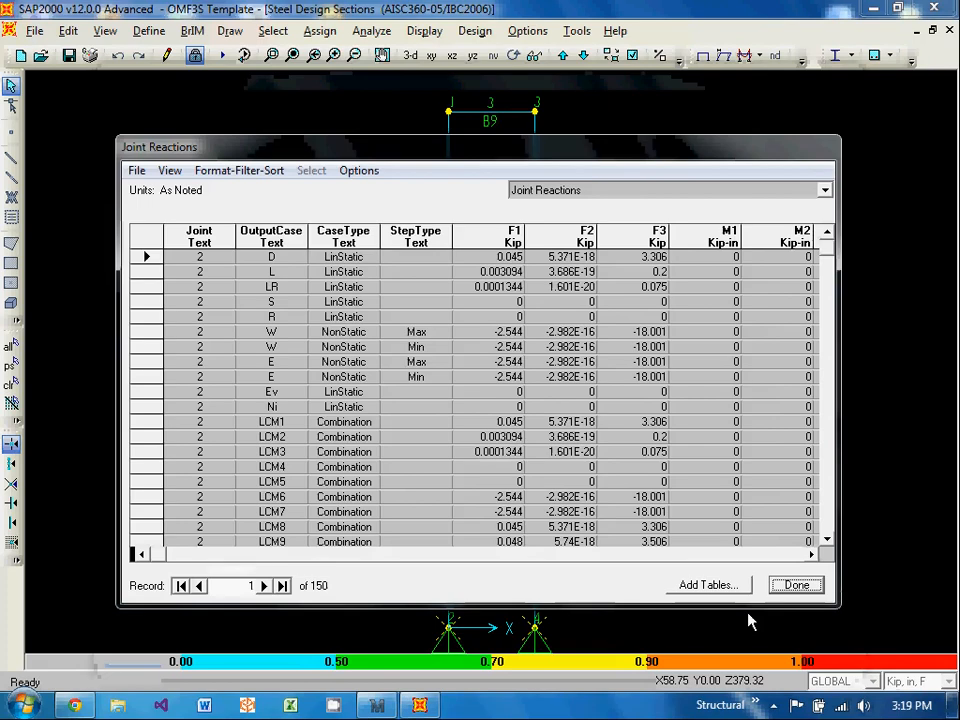
Export the current Joint Reactions table to Excel and maximize the resulting workbook.
click(137, 171)
mouse_move(247, 201)
click(500, 194)
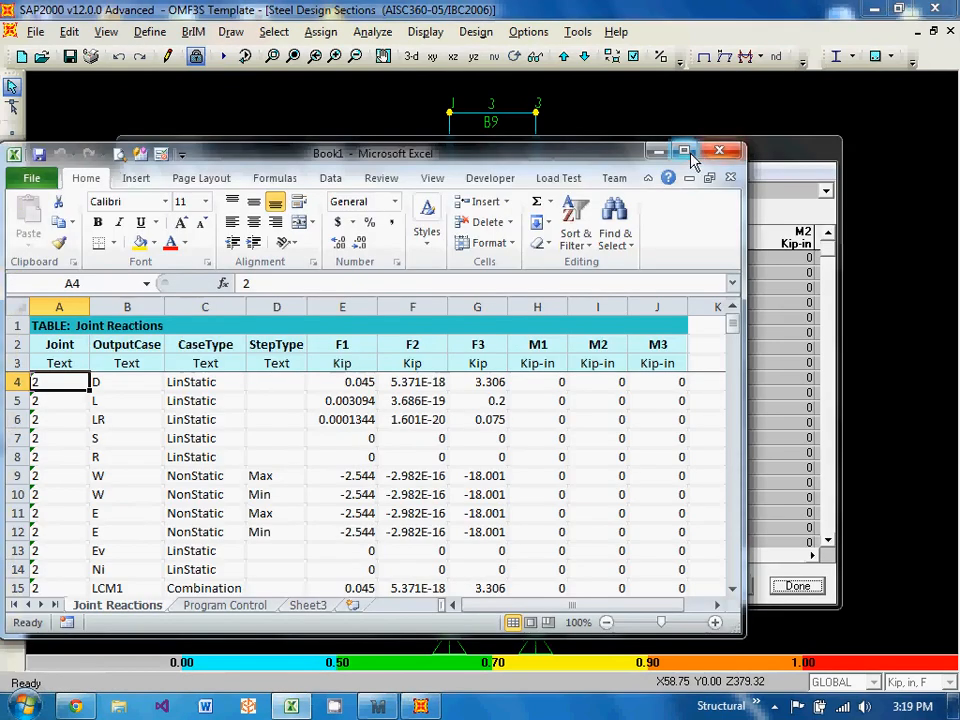
click(684, 151)
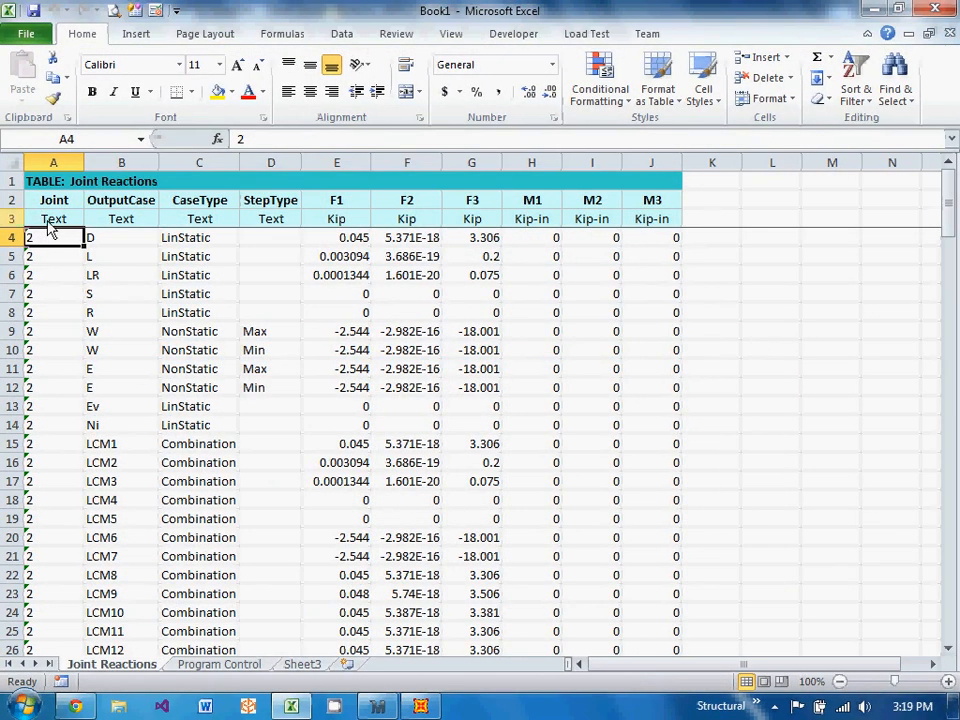
Examine the basic load cases and the LCM load combinations in the OutputCase column of the exported table.
drag(110, 451, 128, 497)
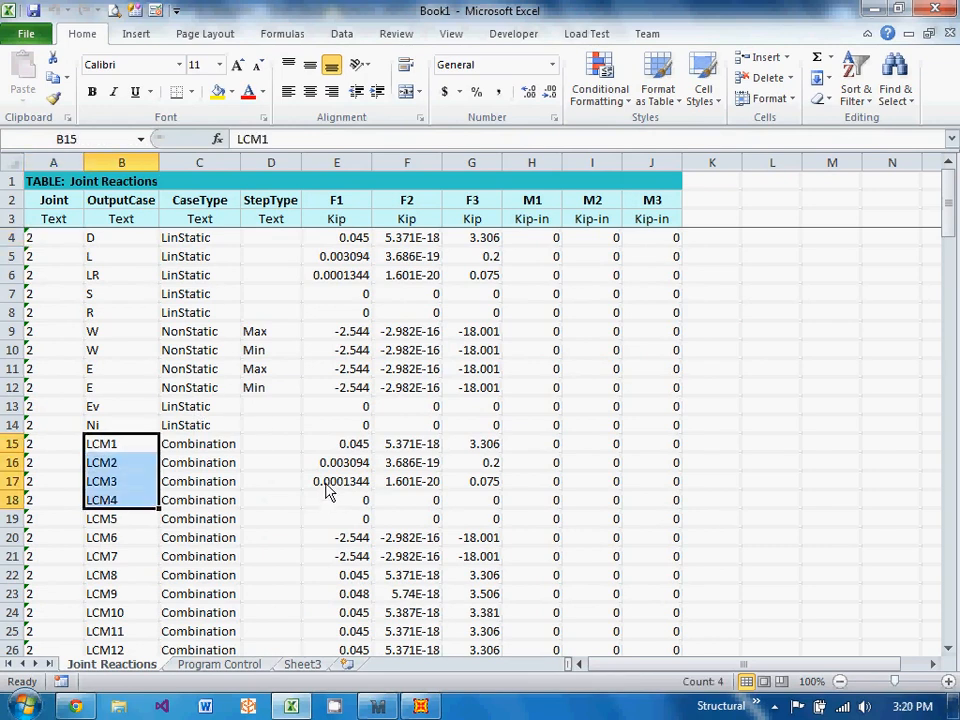
click(129, 242)
drag(110, 430, 108, 331)
drag(107, 240, 115, 392)
drag(124, 449, 133, 596)
drag(135, 450, 142, 557)
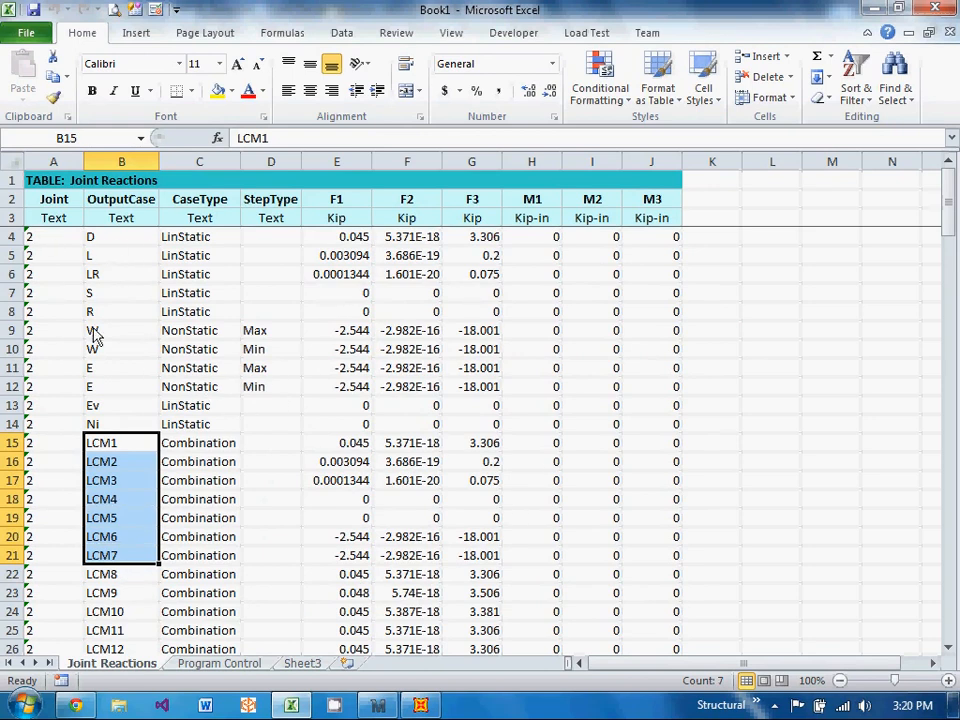
Look through the Joint Reactions table from the first D load case row through the following joint and combination rows.
click(12, 236)
scroll(257, 456, down, 13)
scroll(255, 460, up, 13)
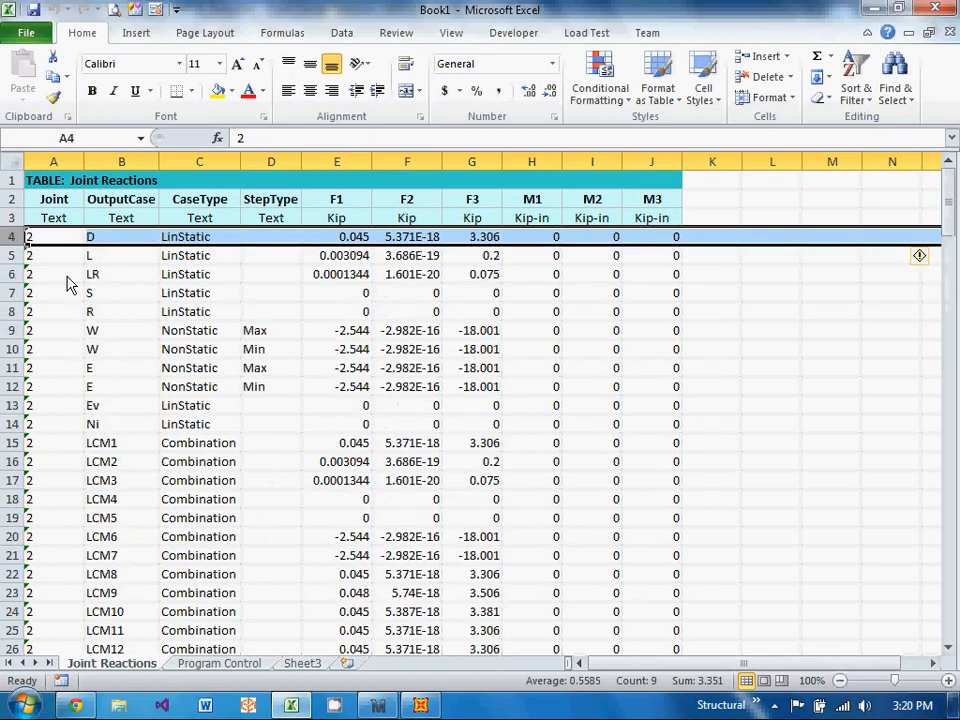
scroll(255, 455, down, 20)
scroll(275, 462, up, 20)
scroll(283, 466, up, 14)
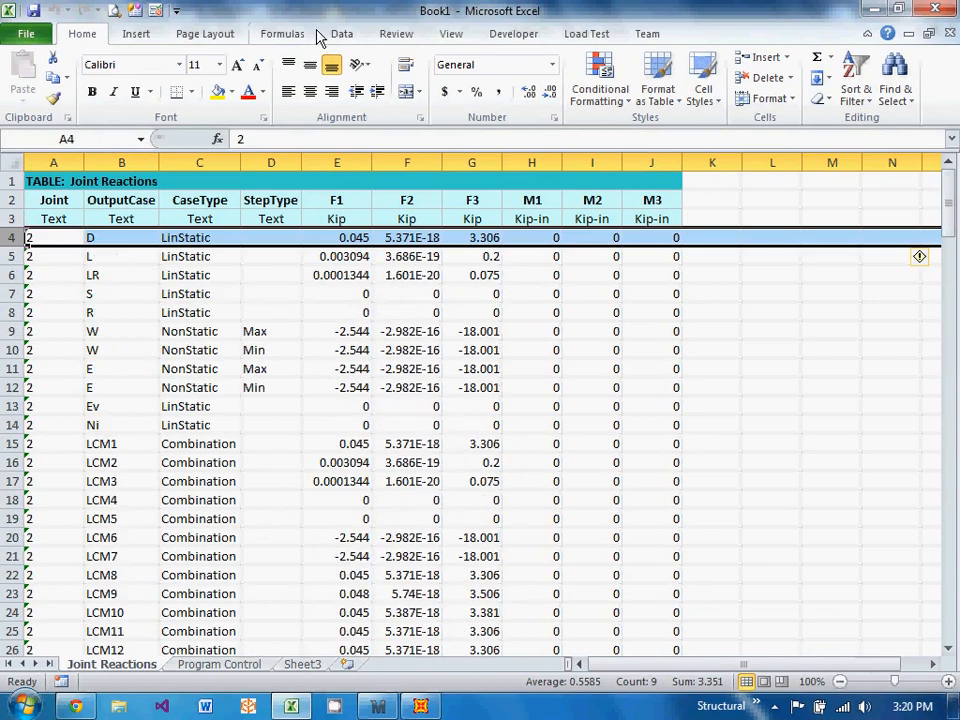
click(392, 36)
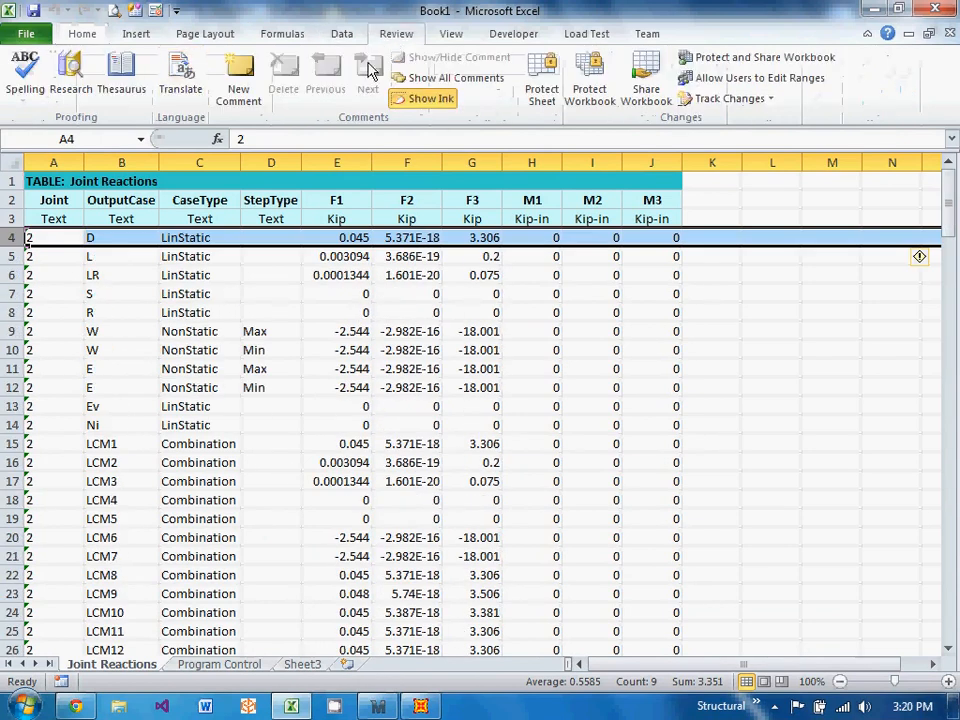
click(449, 36)
click(64, 88)
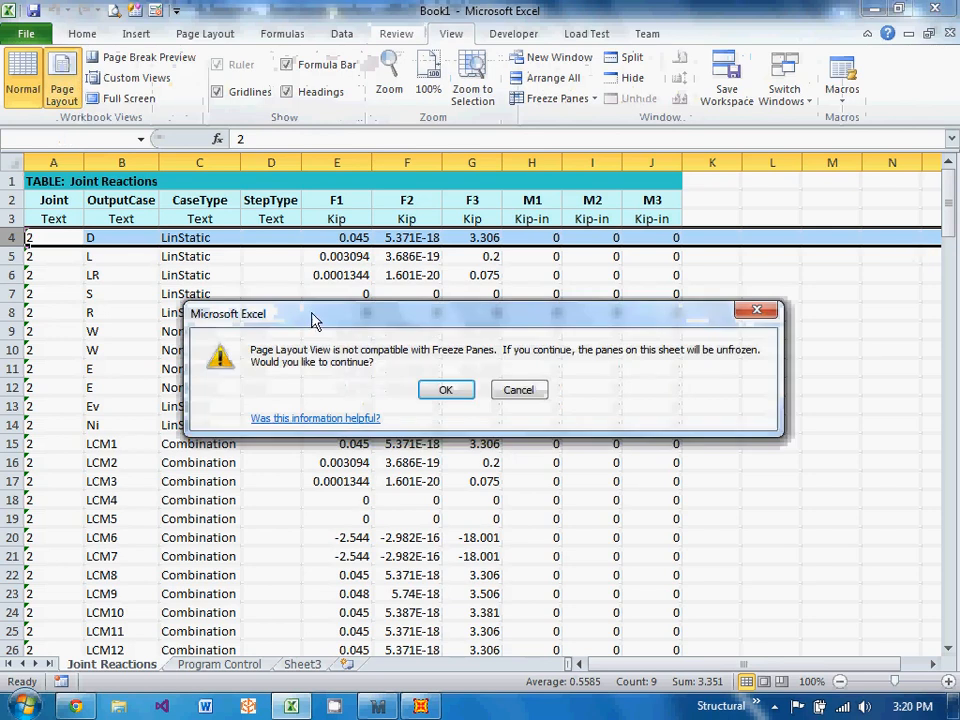
click(446, 390)
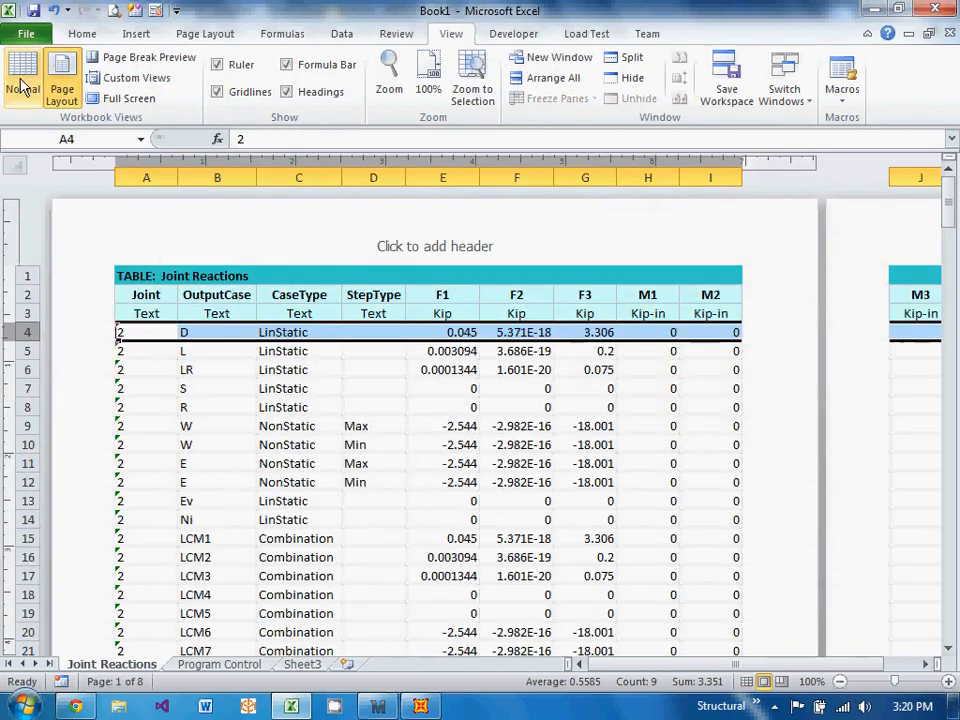
click(22, 80)
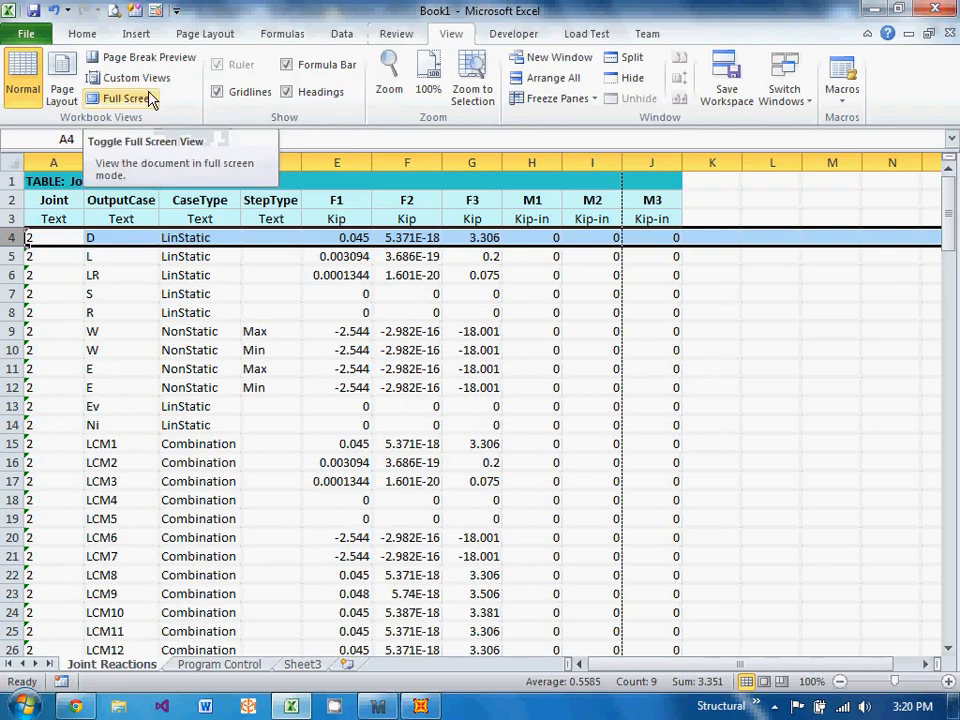
Show the page break preview, remove the vertical break before column M3, and end joint 2's rows at a page break after row 78.
click(148, 58)
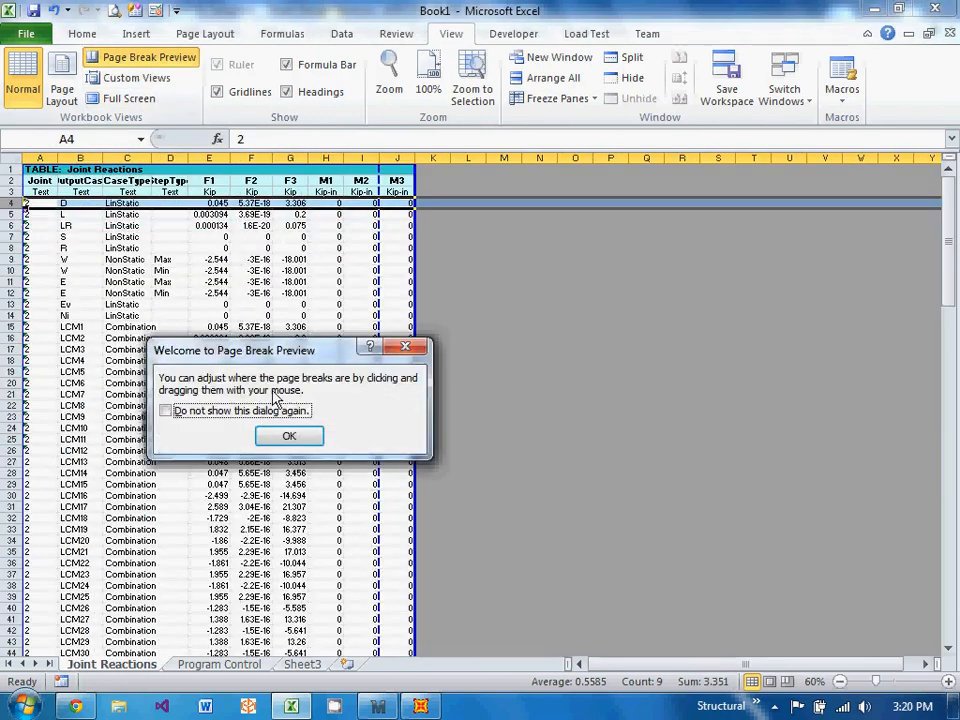
click(289, 437)
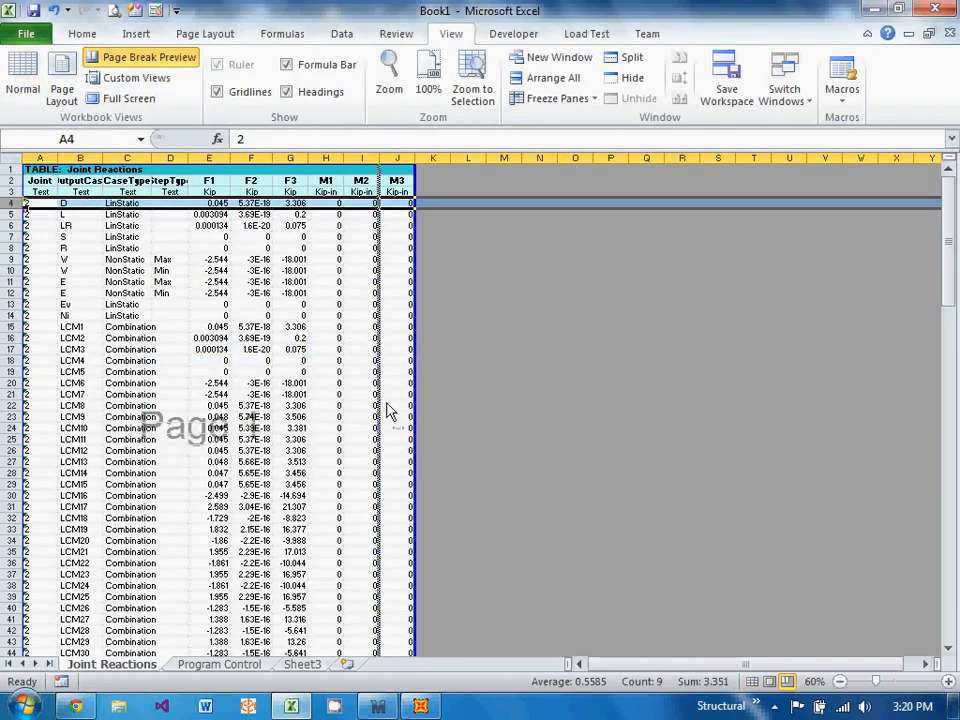
scroll(418, 416, down, 12)
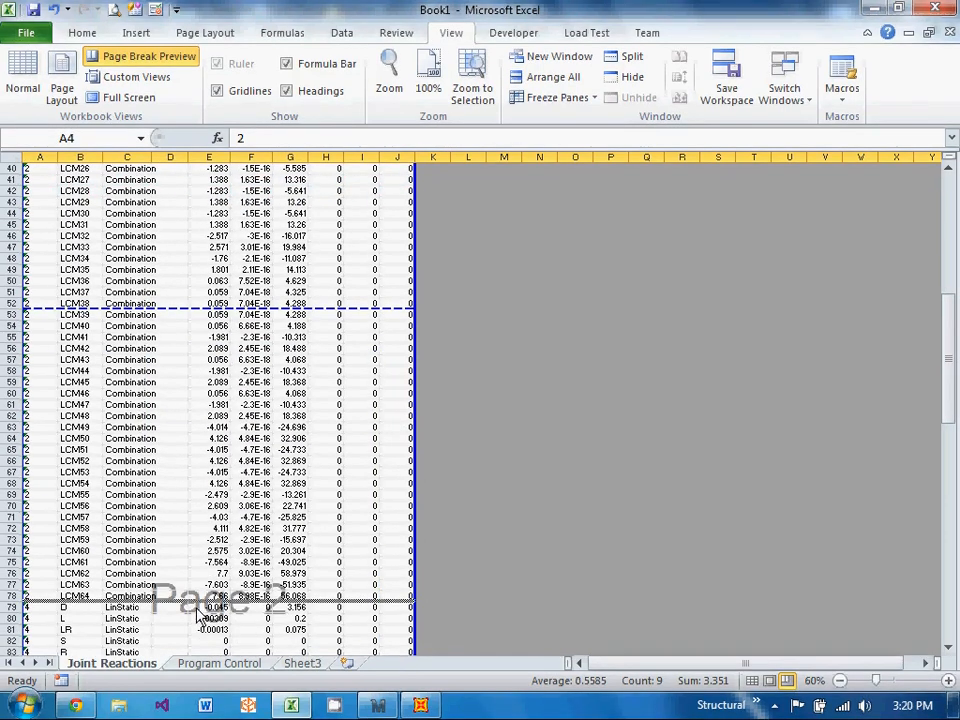
scroll(185, 560, down, 6)
Check joint 4's rows through the end of the table and review the sheet's print preview.
drag(30, 405, 398, 528)
scroll(544, 497, up, 20)
scroll(386, 446, down, 20)
scroll(253, 393, down, 9)
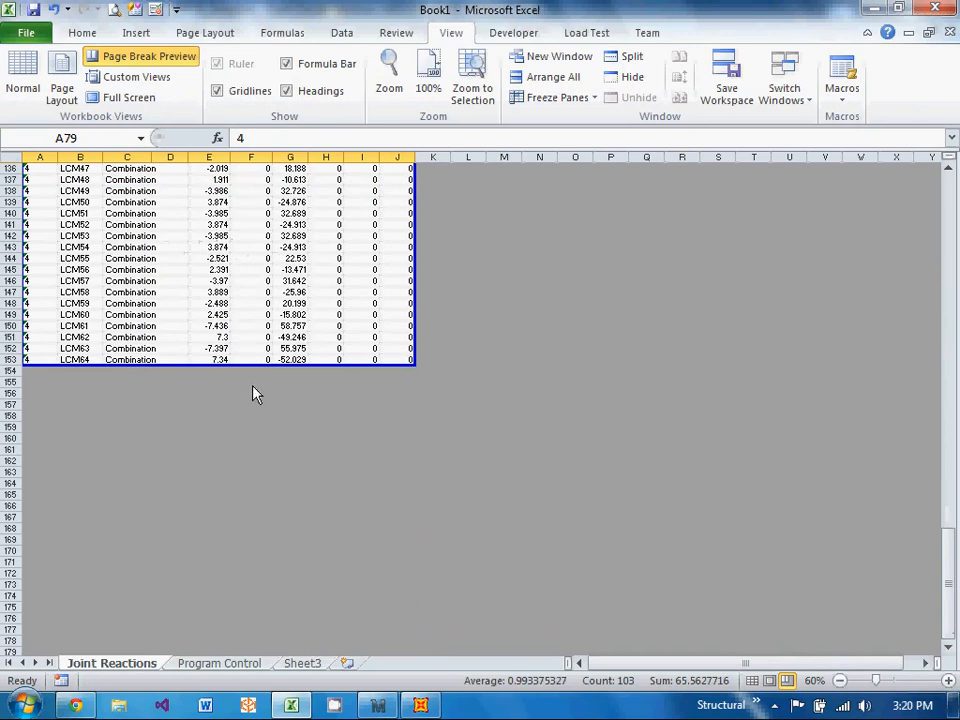
click(114, 10)
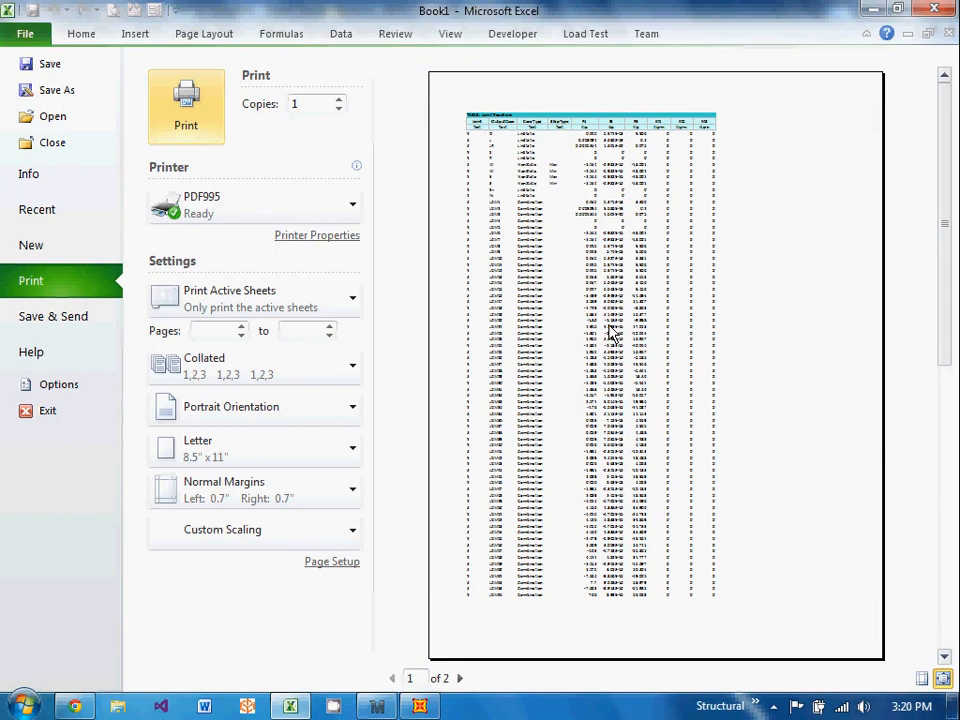
click(80, 36)
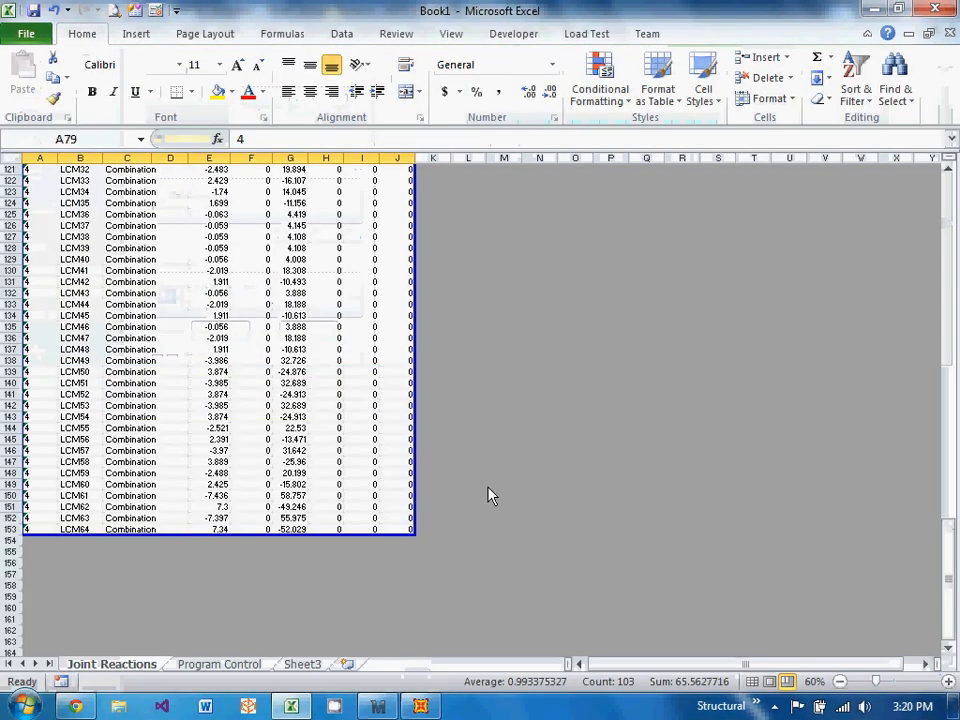
Move the page break so the first page ends after joint 2's LCM30 row, row 44.
scroll(490, 495, up, 20)
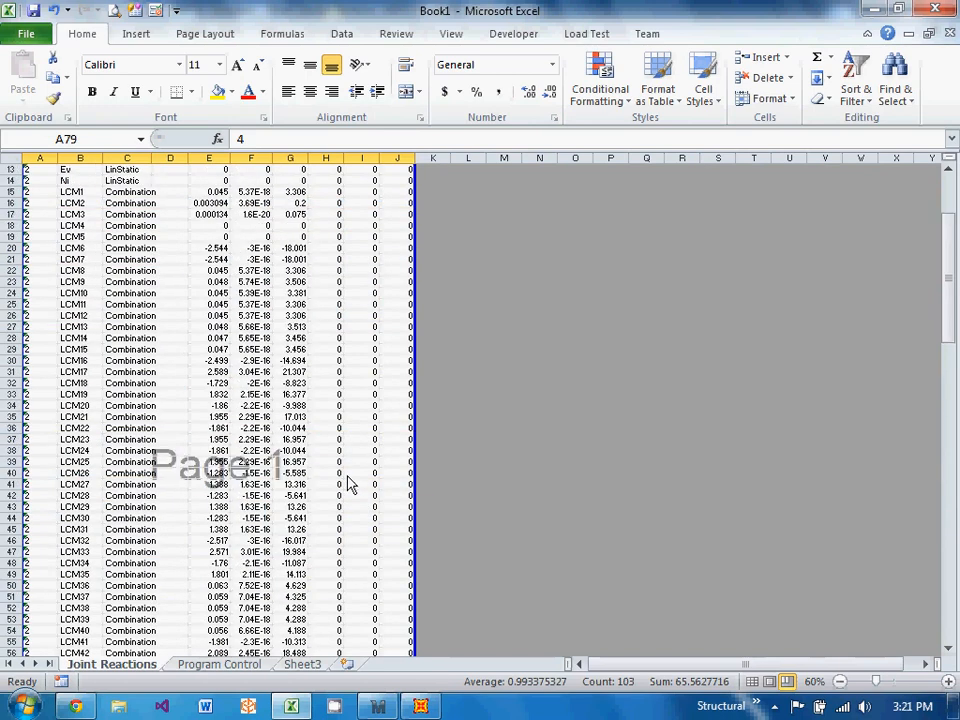
scroll(345, 483, up, 4)
scroll(595, 375, down, 13)
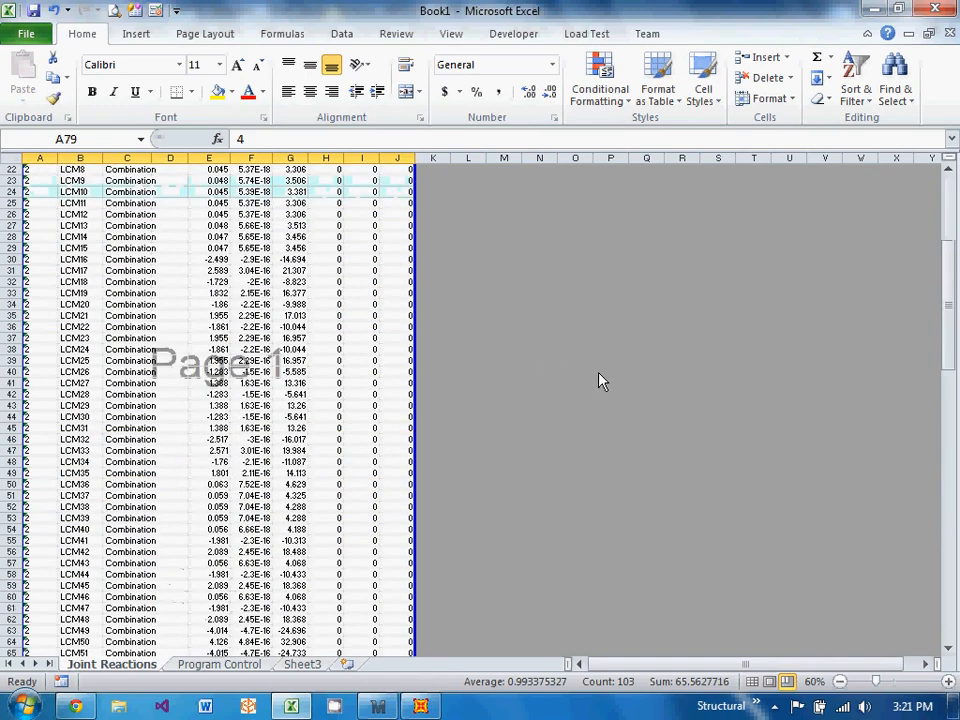
click(540, 484)
drag(393, 602, 347, 218)
Move the page break within joint 4's rows up so that a page starts with joint 4 at row 79.
scroll(481, 400, down, 4)
scroll(481, 400, down, 13)
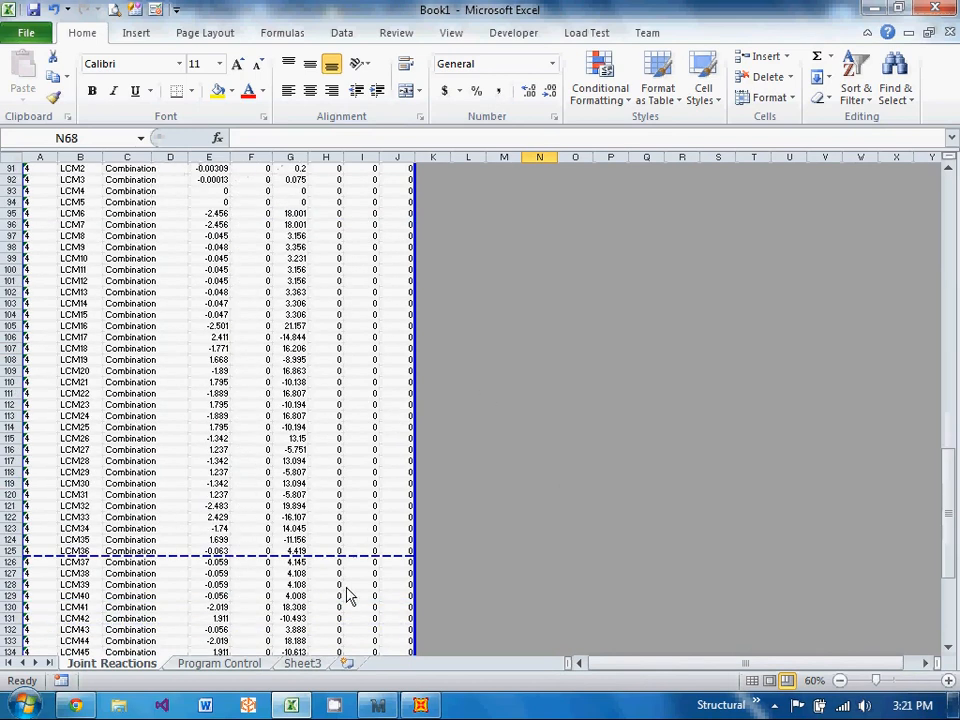
drag(357, 558, 318, 250)
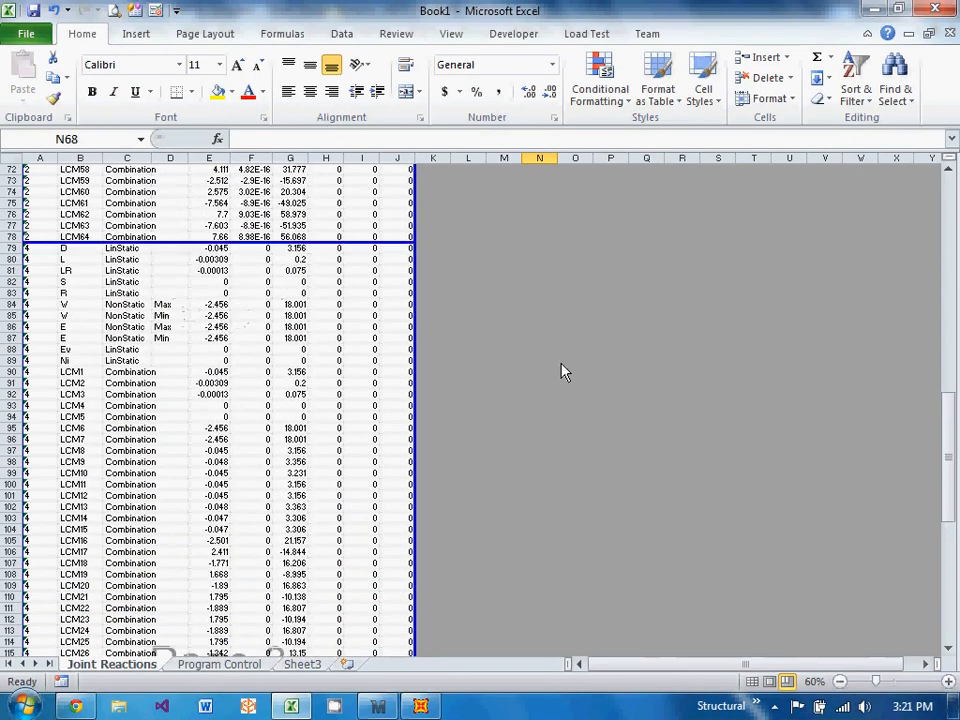
Preview the sheet for printing and set its page scaling to 90% of normal size.
scroll(536, 370, up, 20)
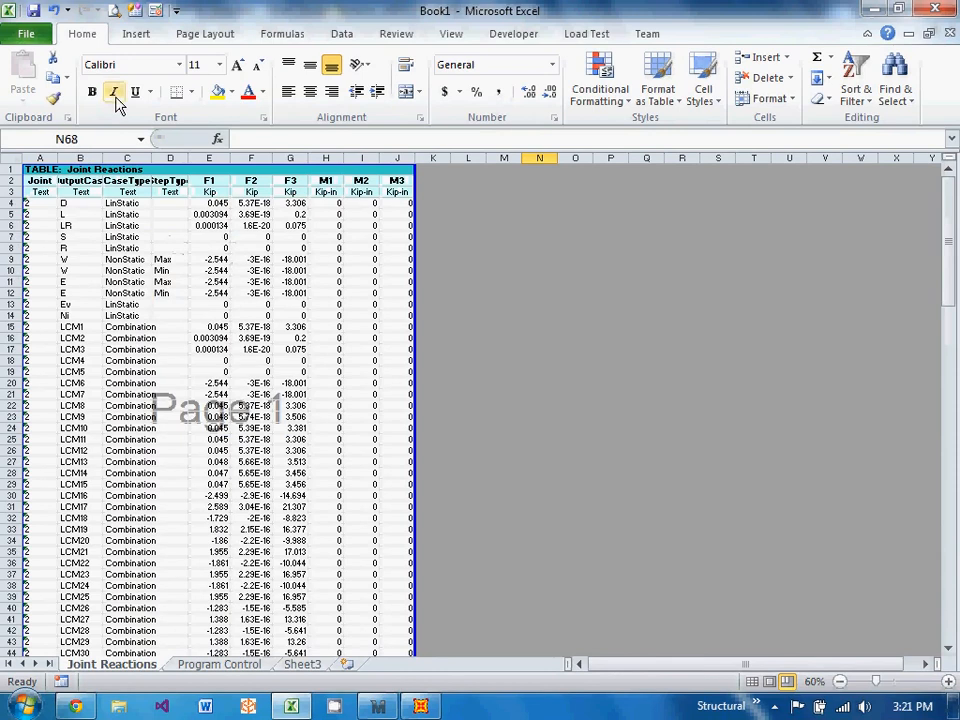
click(114, 10)
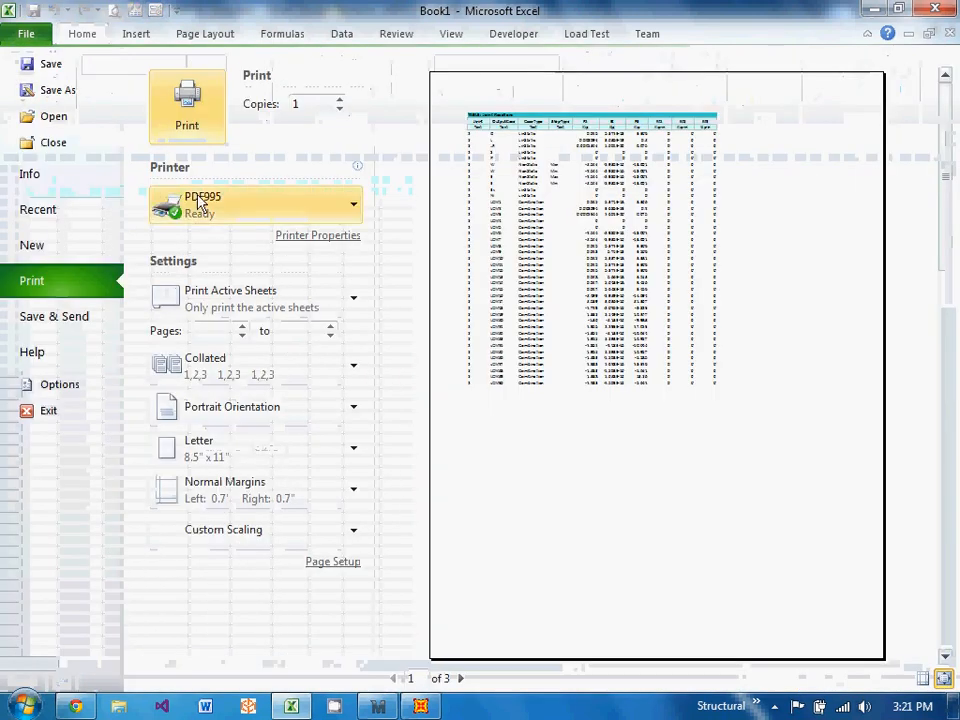
click(338, 545)
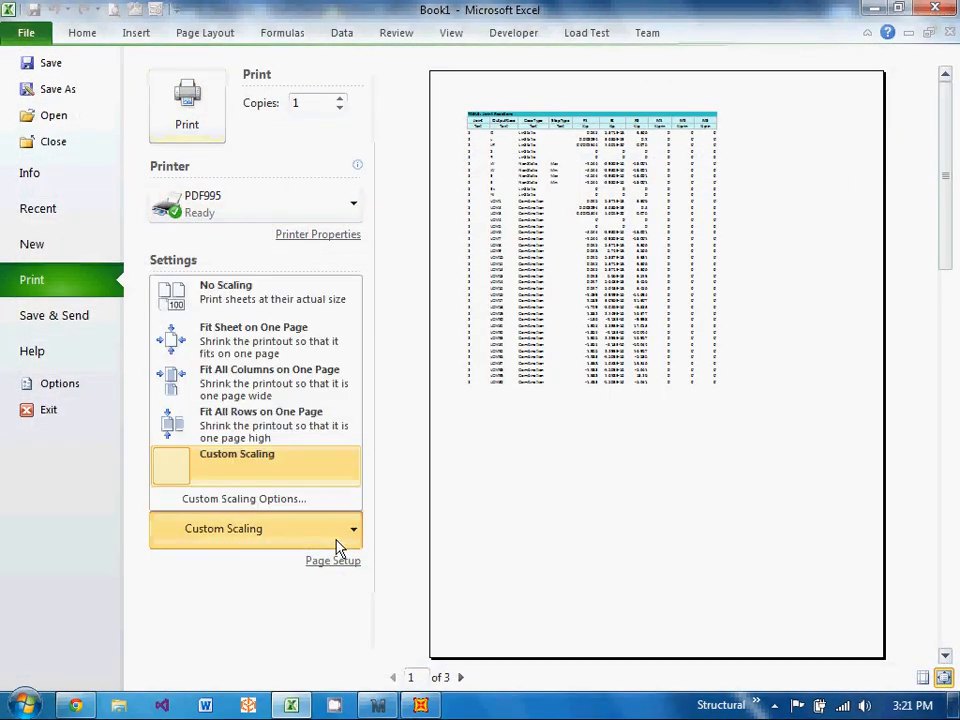
click(259, 614)
click(348, 564)
click(223, 343)
click(362, 586)
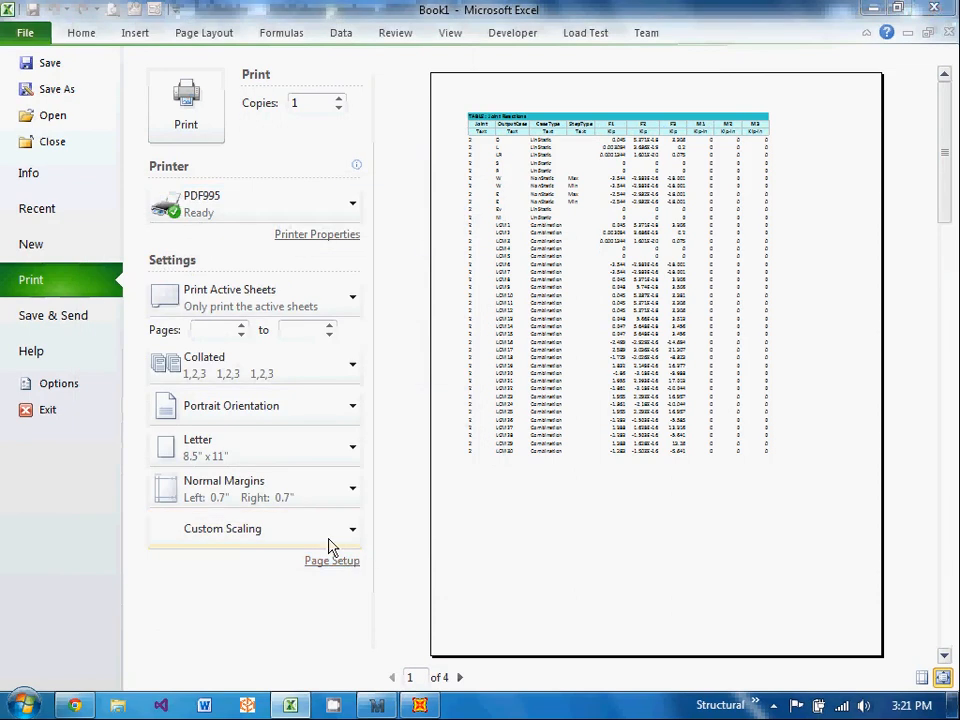
click(330, 559)
click(224, 338)
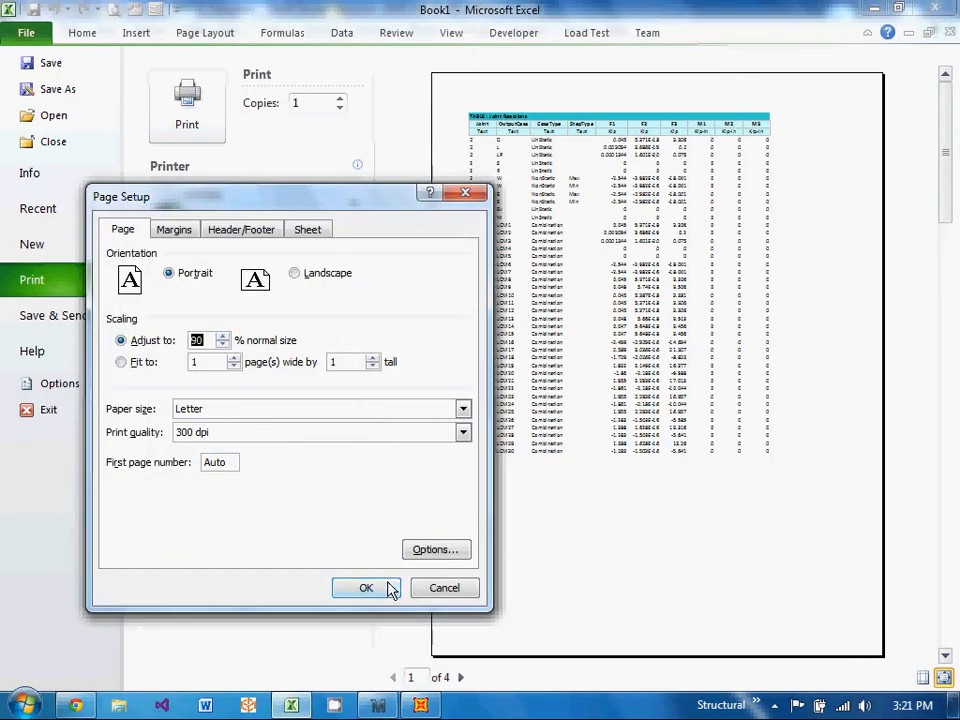
click(386, 587)
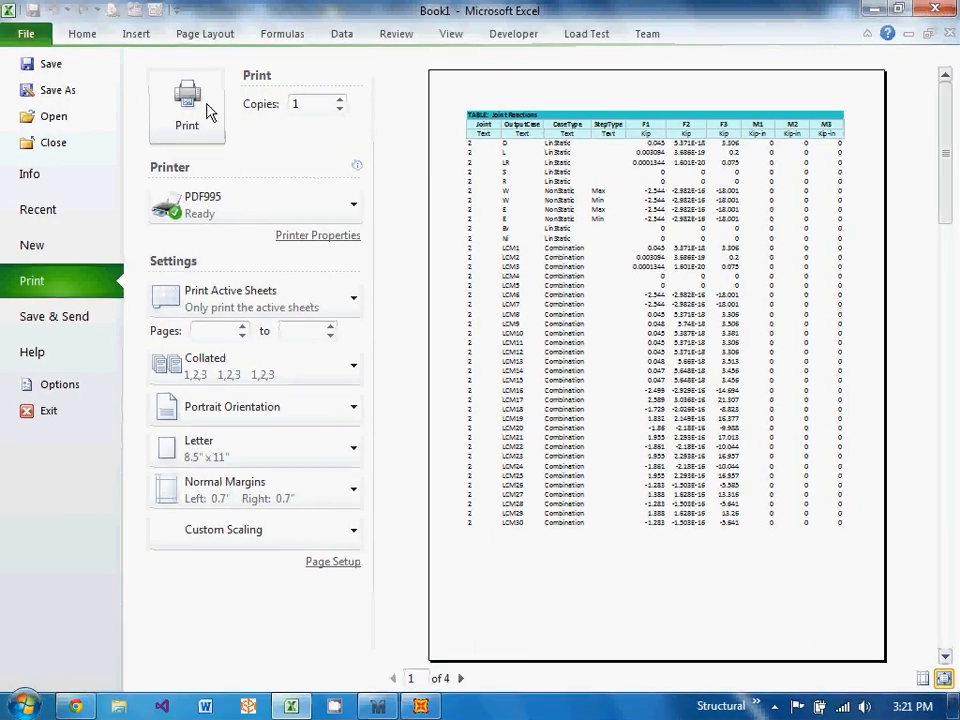
Move the first page break down so page one ends after joint 2's LCM35 row, and preview the first two printed pages.
click(80, 36)
scroll(395, 402, down, 11)
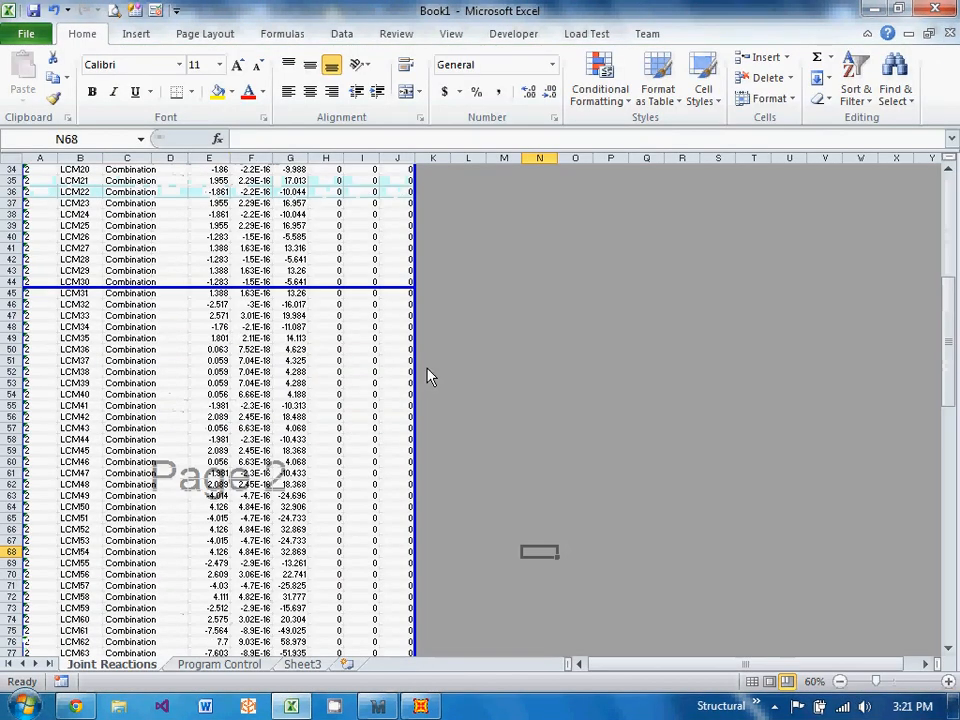
drag(97, 332, 102, 351)
scroll(639, 394, down, 7)
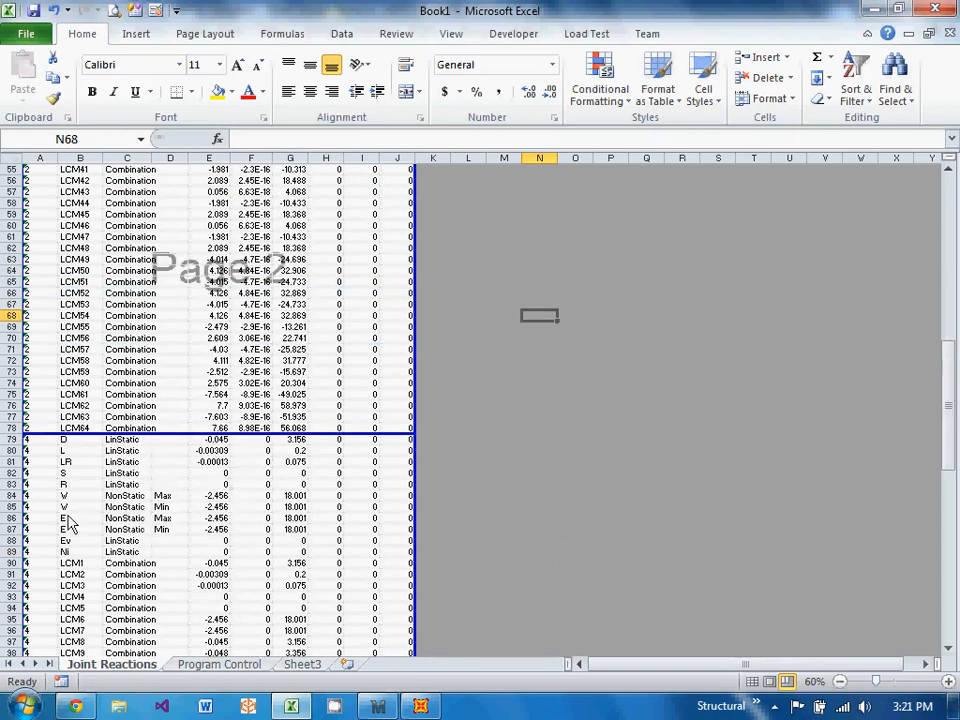
scroll(160, 397, up, 18)
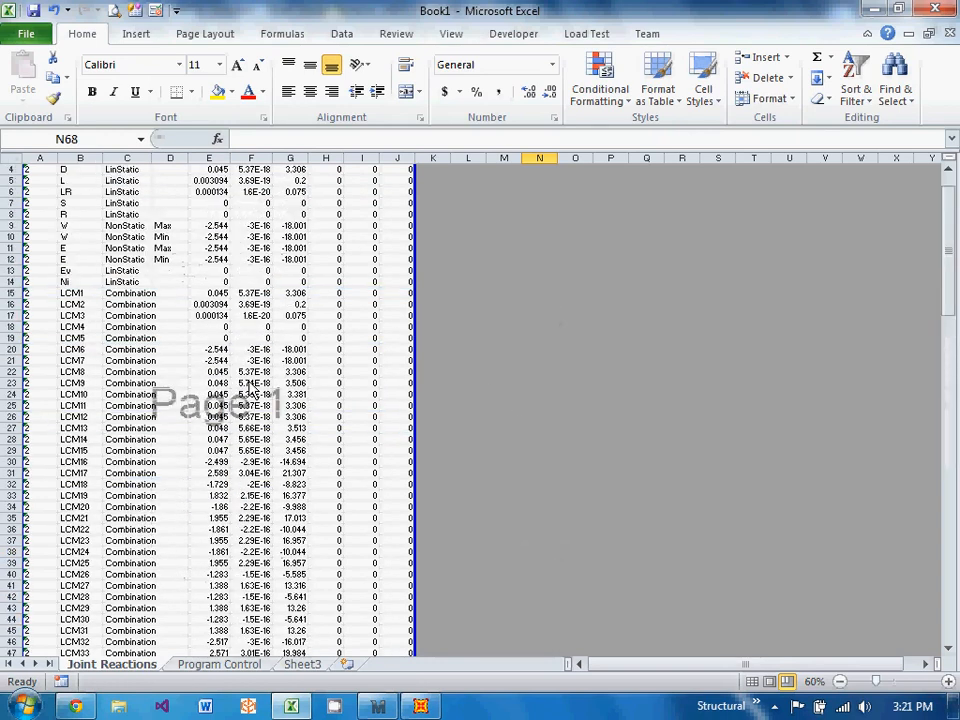
click(113, 10)
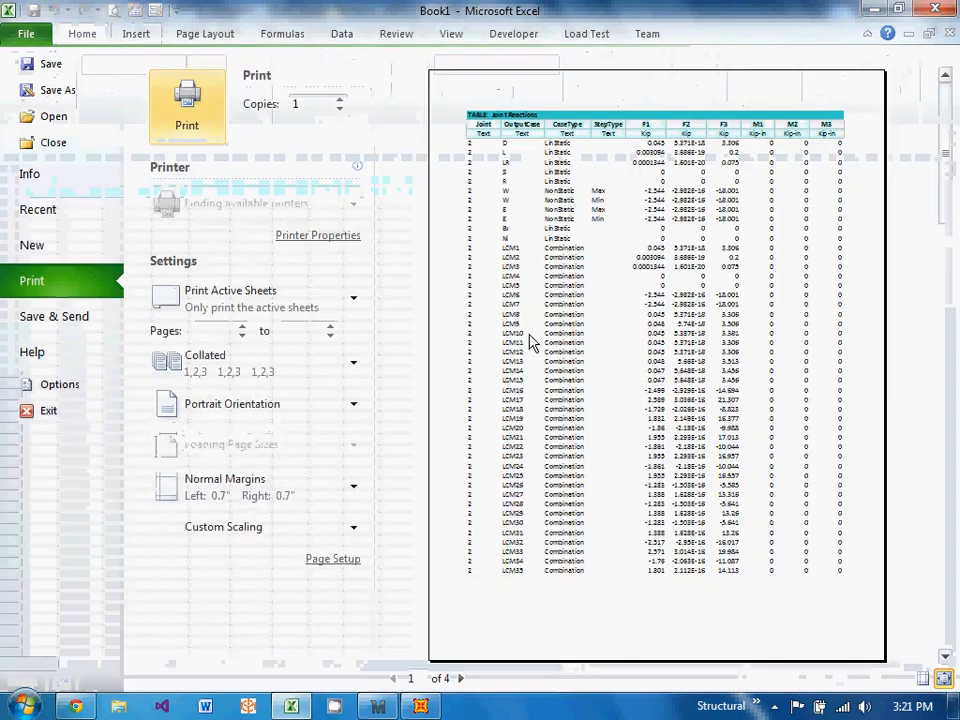
click(944, 655)
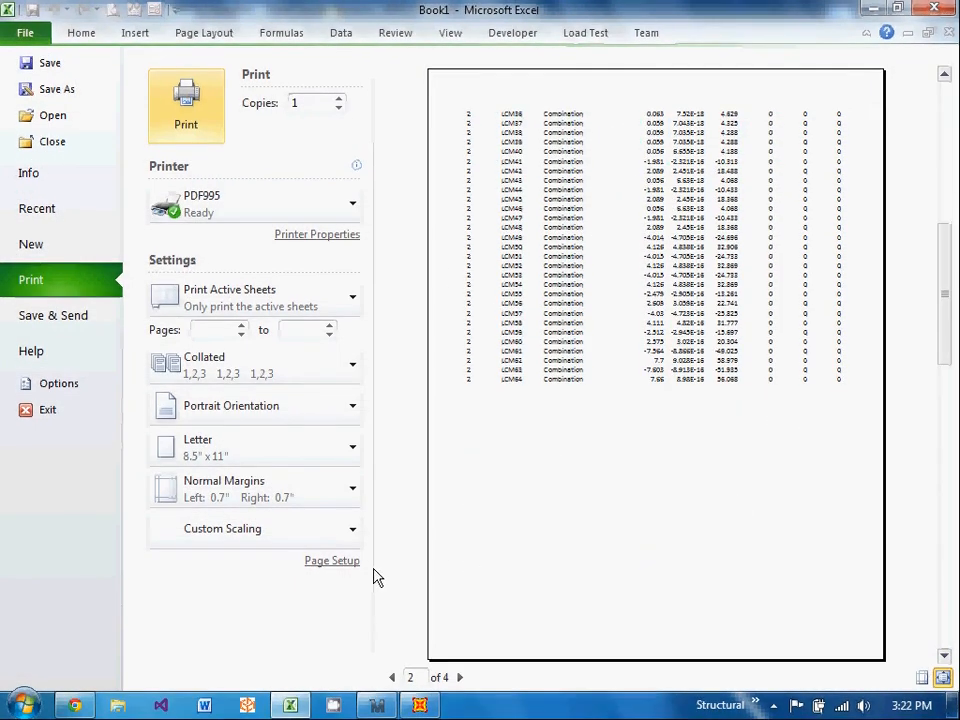
click(338, 563)
click(309, 234)
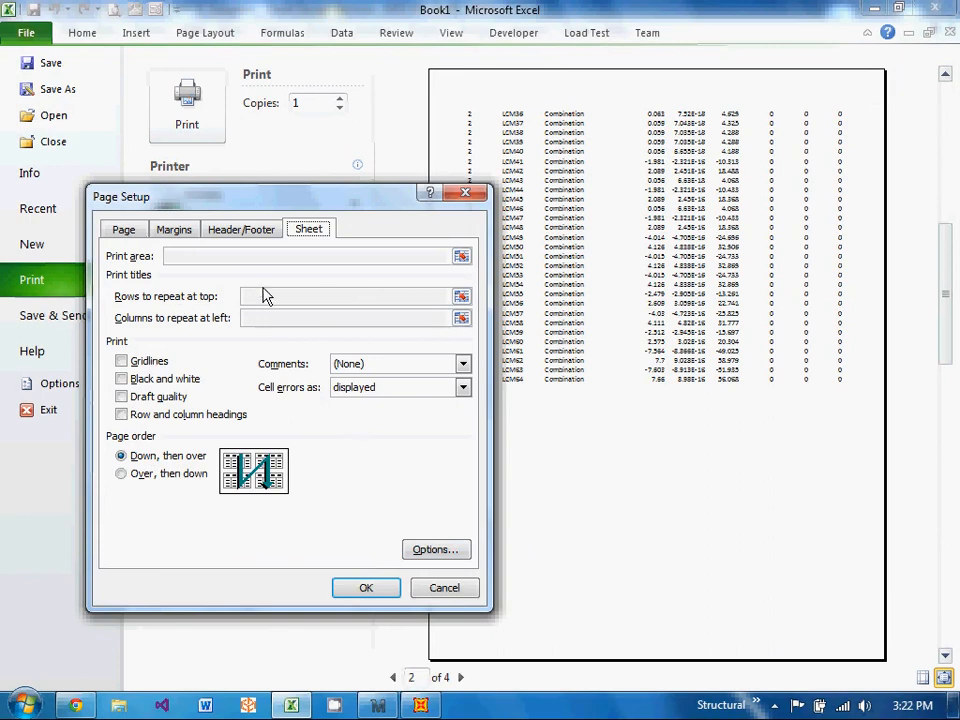
click(455, 590)
click(50, 65)
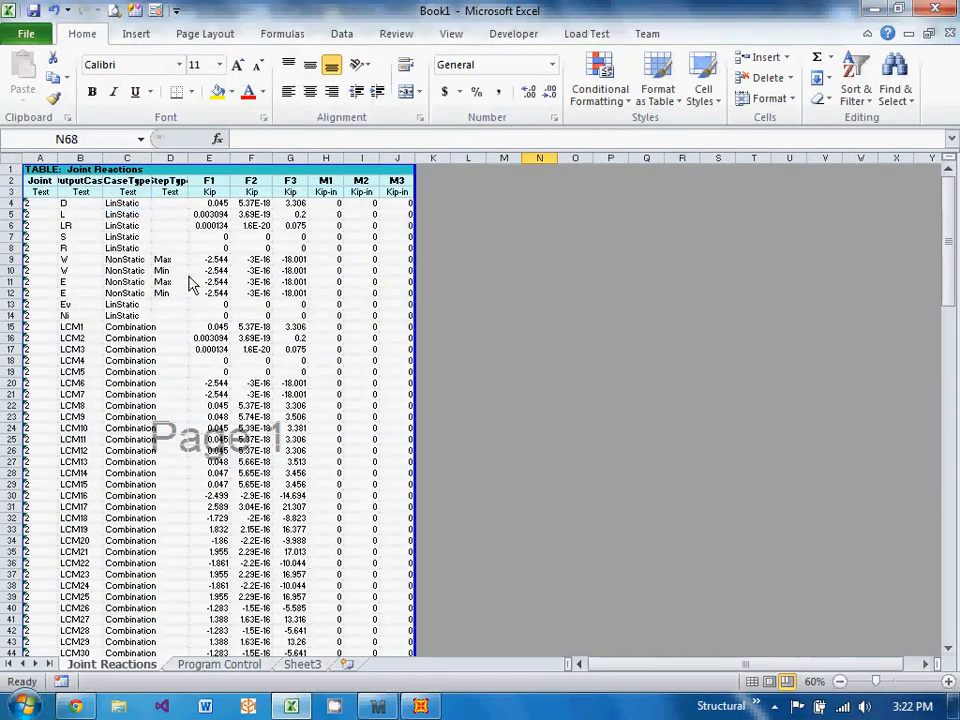
click(497, 447)
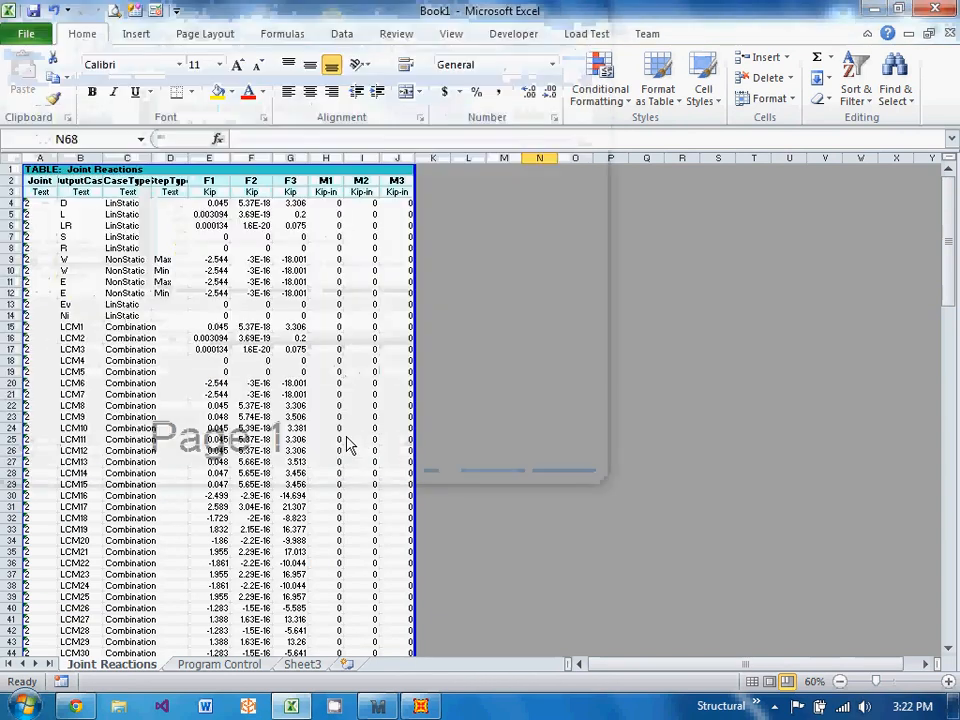
Set rows 1 to 3 of the Joint Reactions sheet to repeat at the top of every printed page.
right_click(345, 440)
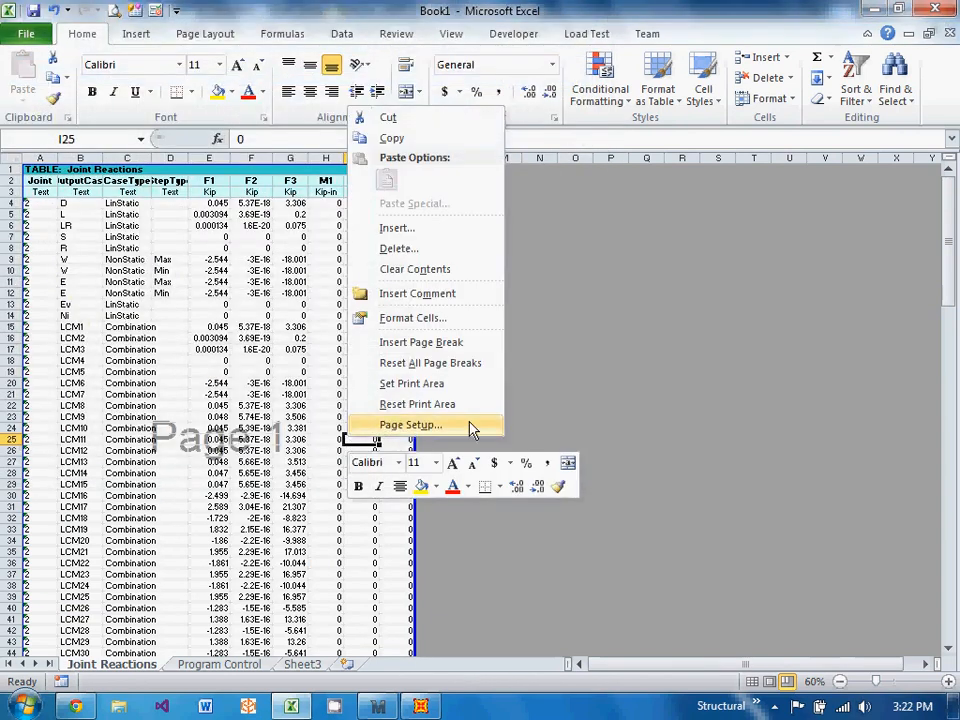
click(460, 426)
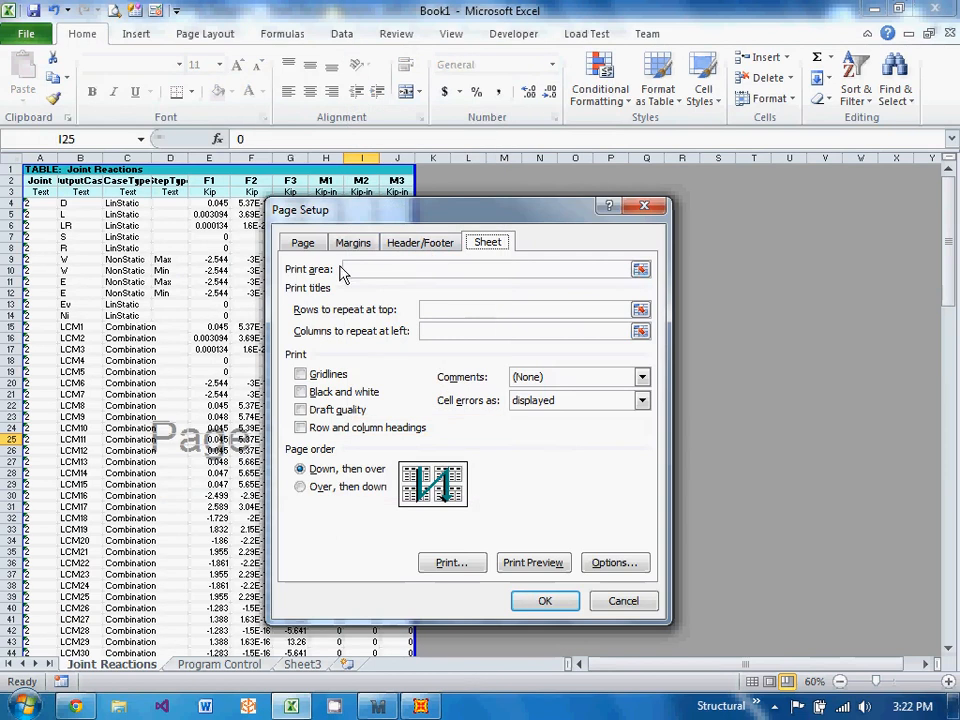
click(640, 309)
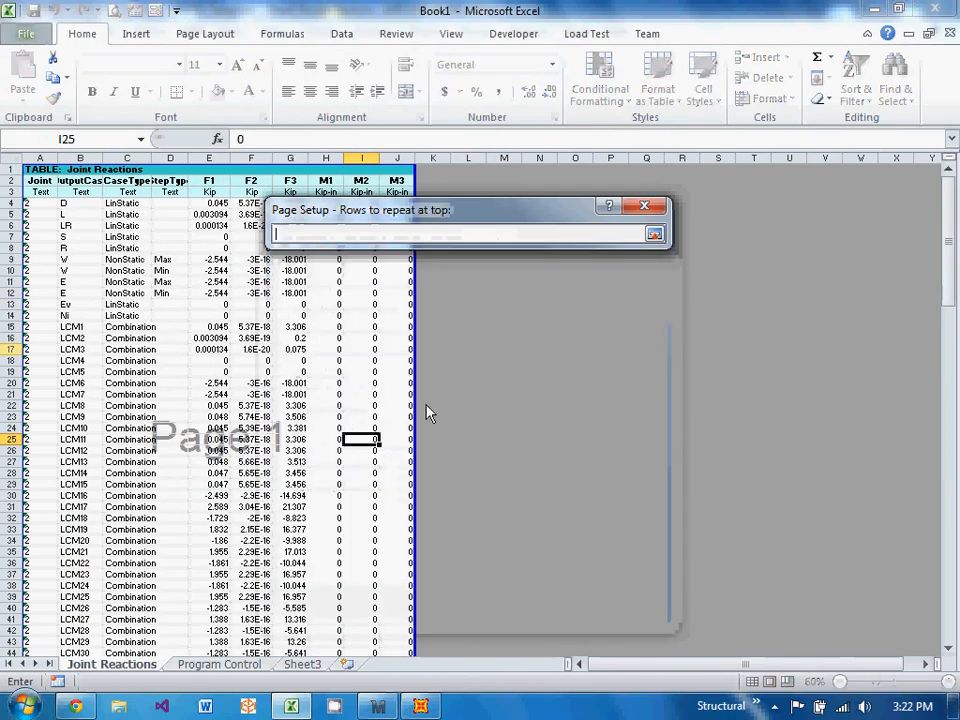
drag(16, 171, 18, 192)
key(Return)
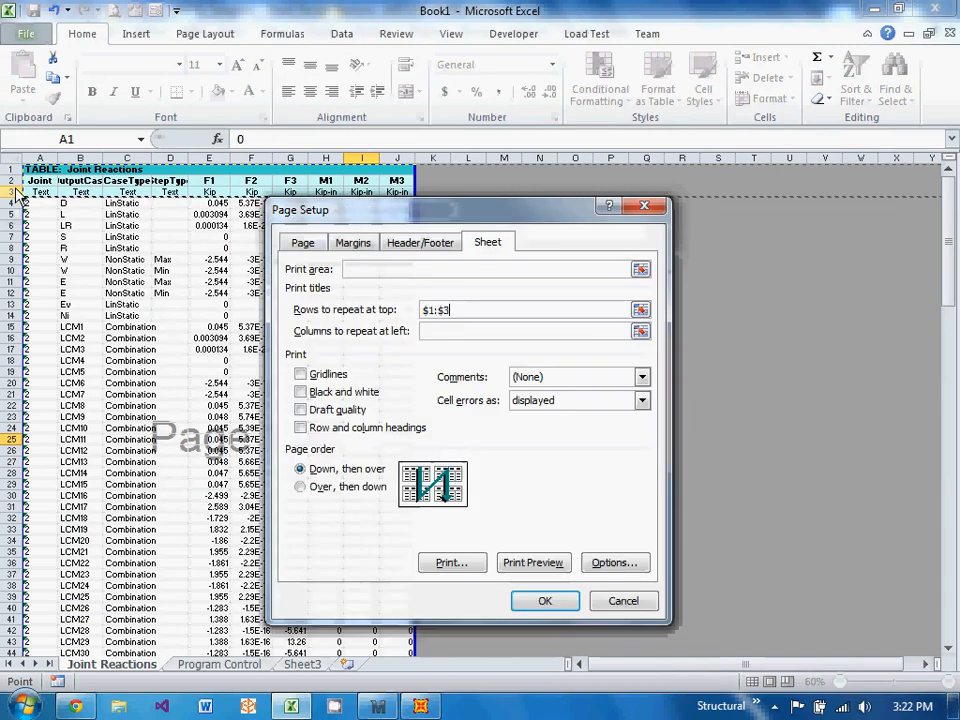
click(545, 600)
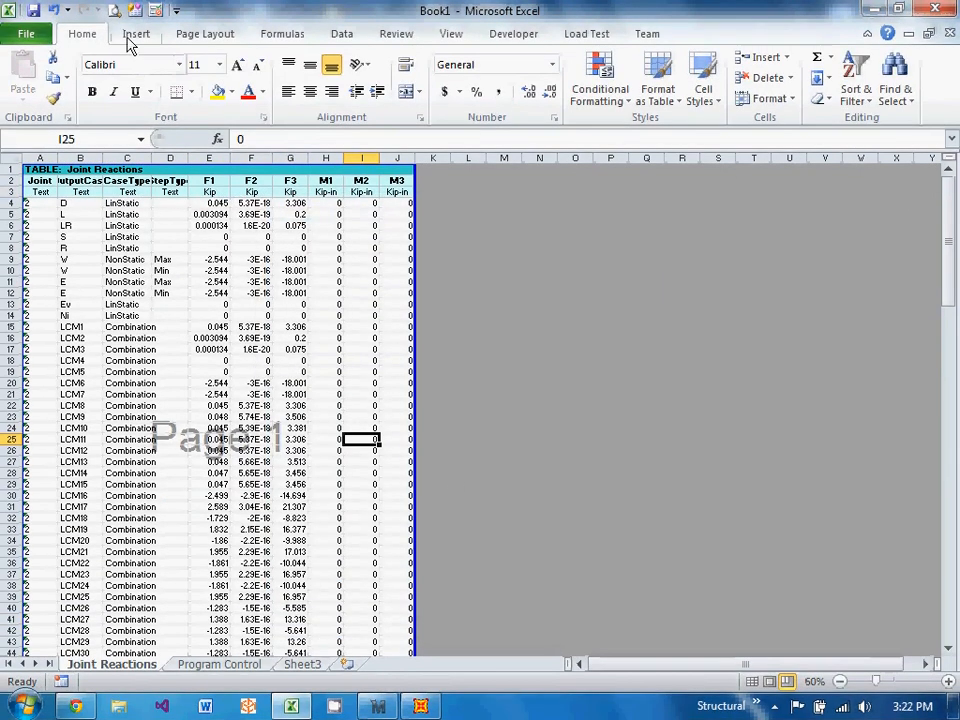
Preview all printed pages of the Joint Reactions sheet to check the repeated title rows.
click(112, 10)
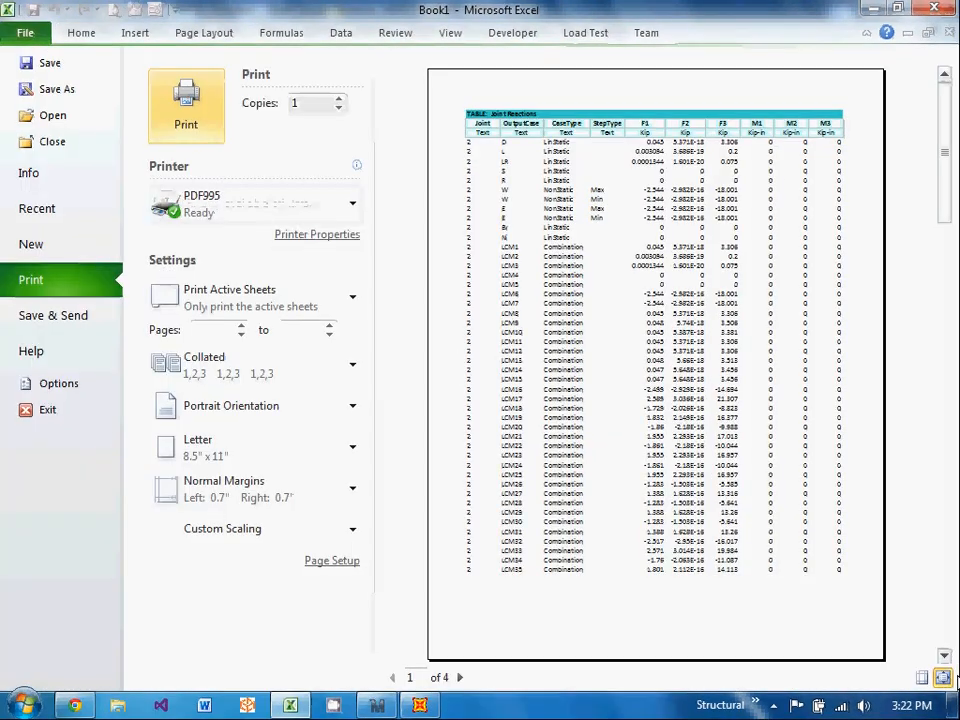
click(945, 657)
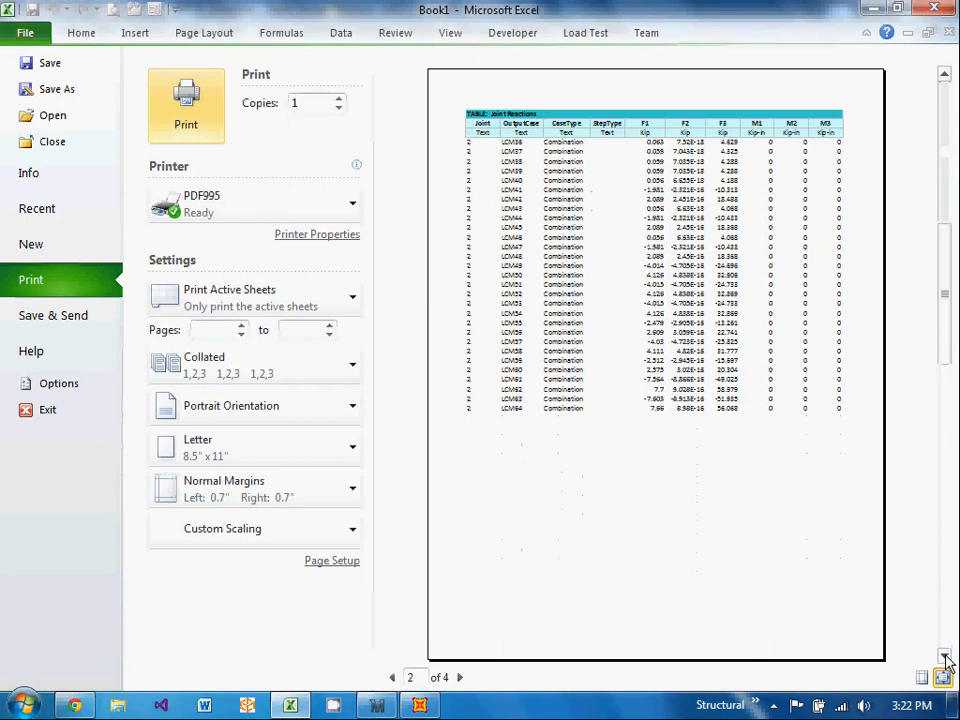
click(945, 657)
click(945, 657)
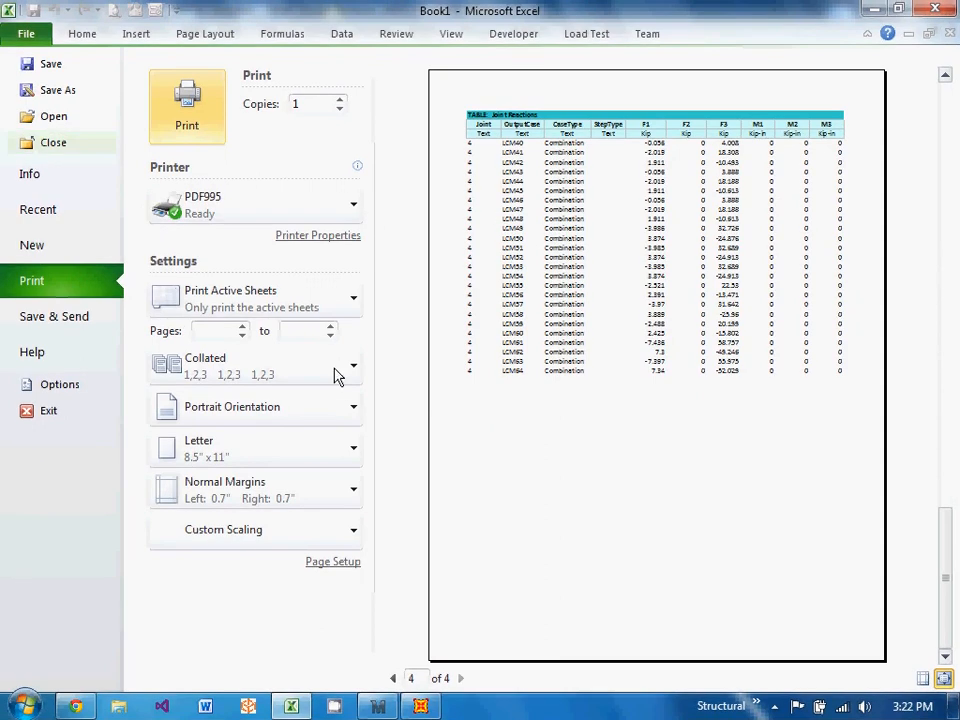
click(88, 35)
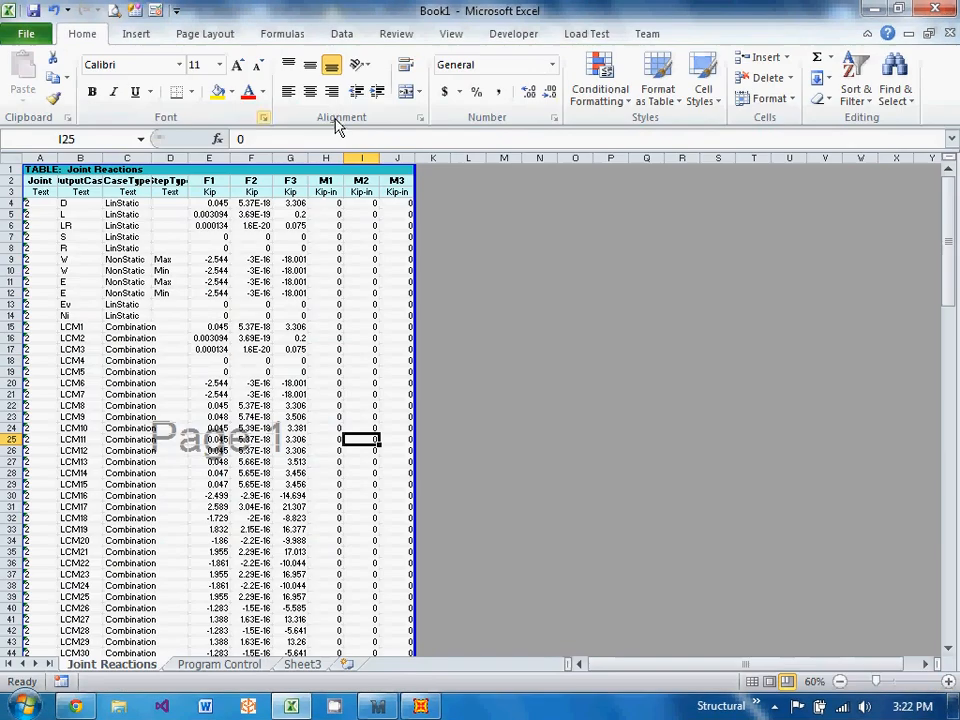
Add a custom header: "Simpson Strong-Tie" left, "Project Name:" above "Base Reactions" centered, and "by:" above "Date:" with the date field right.
click(114, 10)
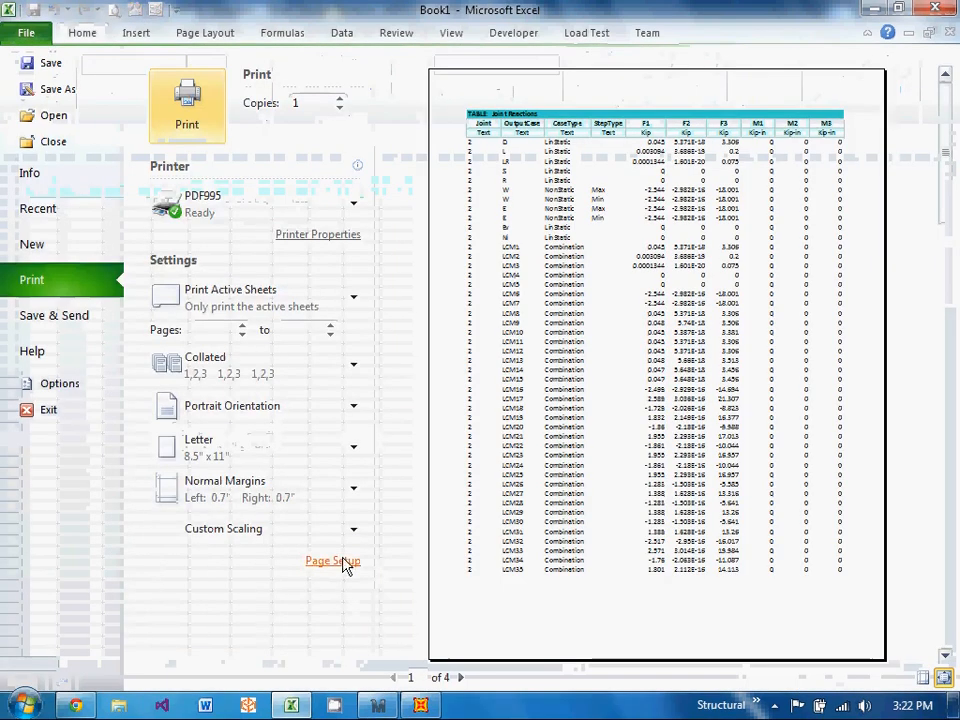
click(343, 562)
click(238, 230)
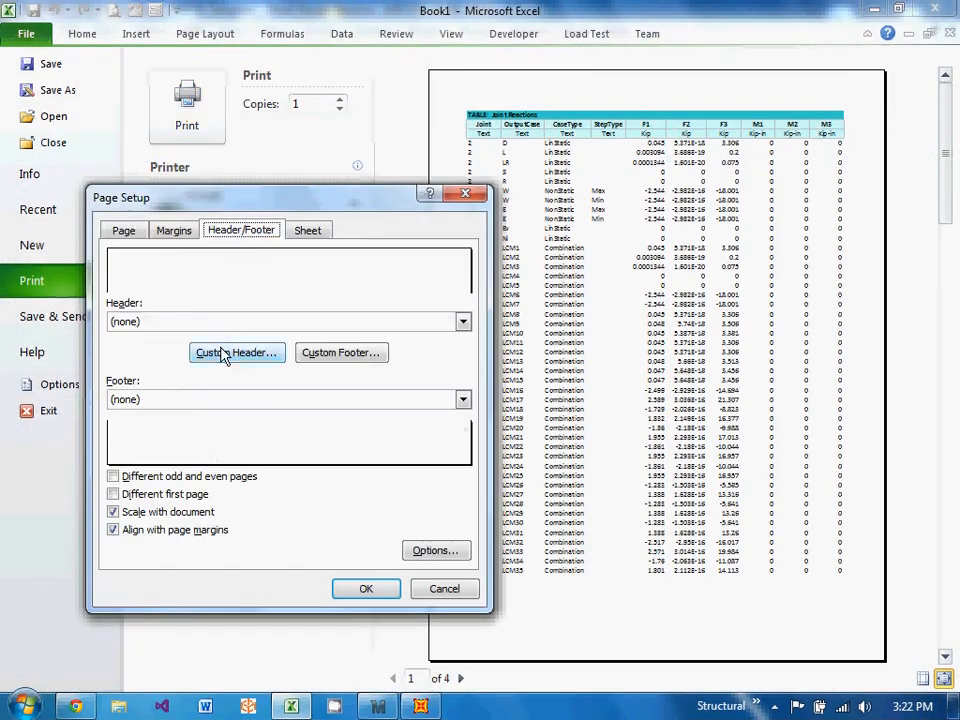
click(224, 354)
text(Simpson Strong-Ti)
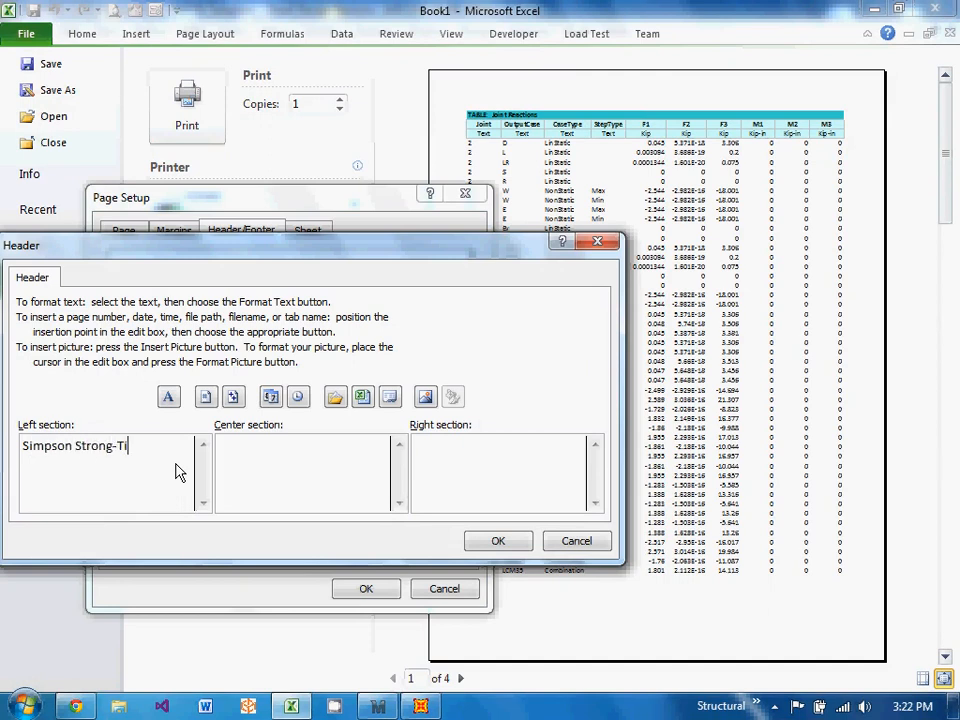
text(Project Name: )
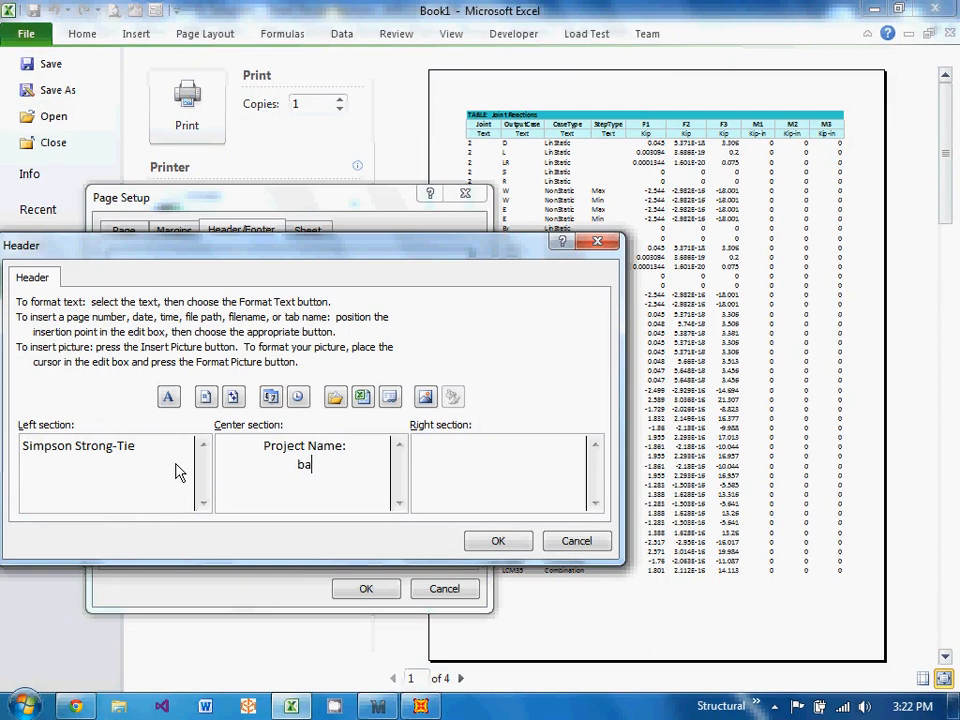
text(Base Reactions)
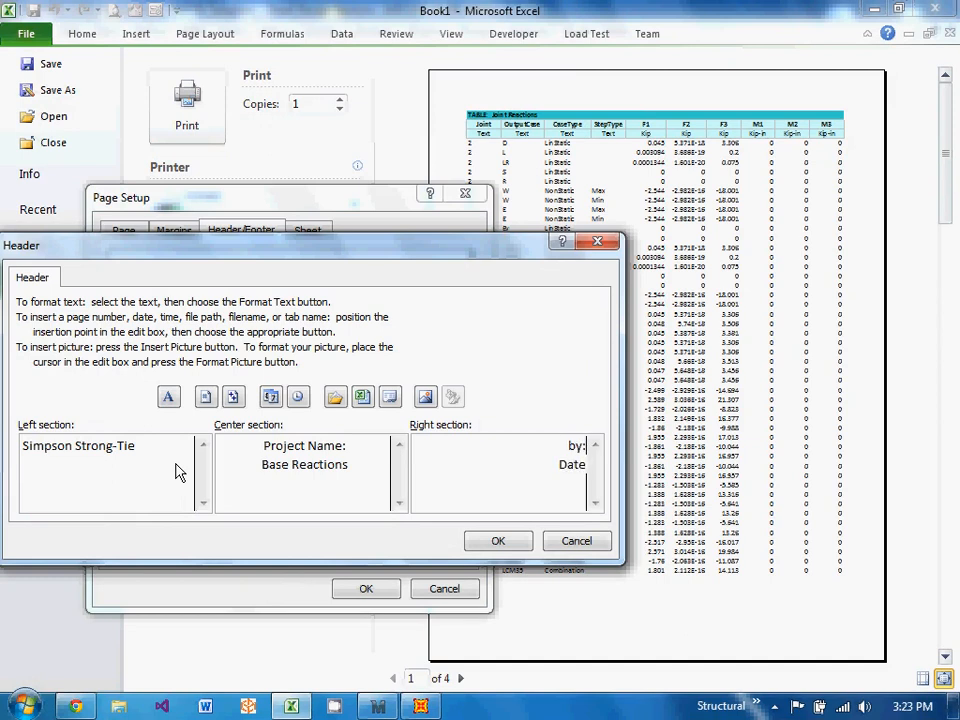
click(272, 399)
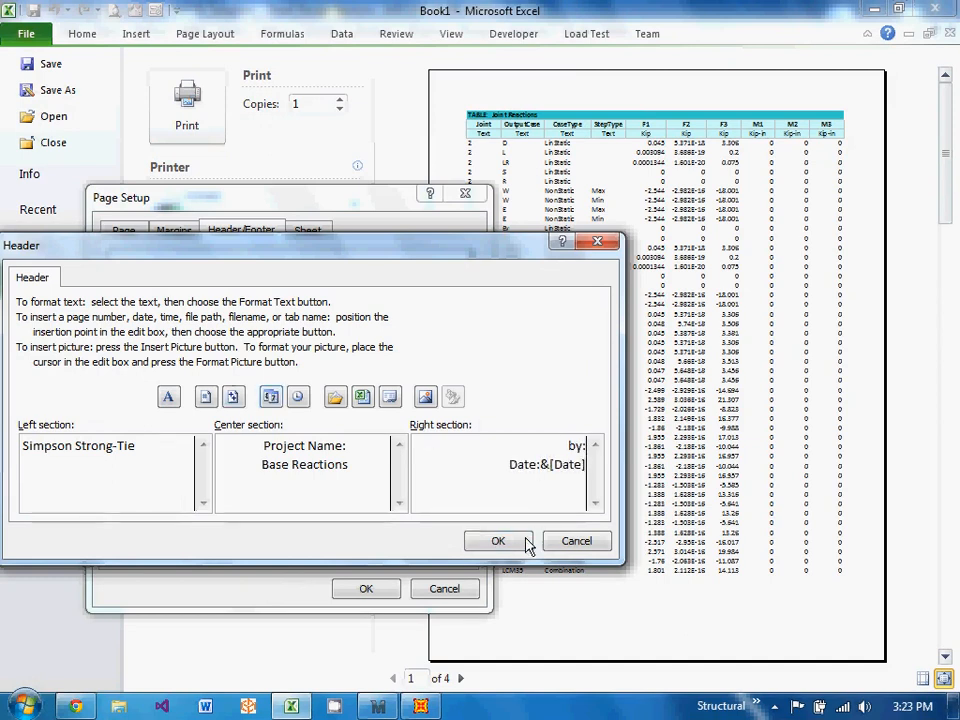
click(499, 541)
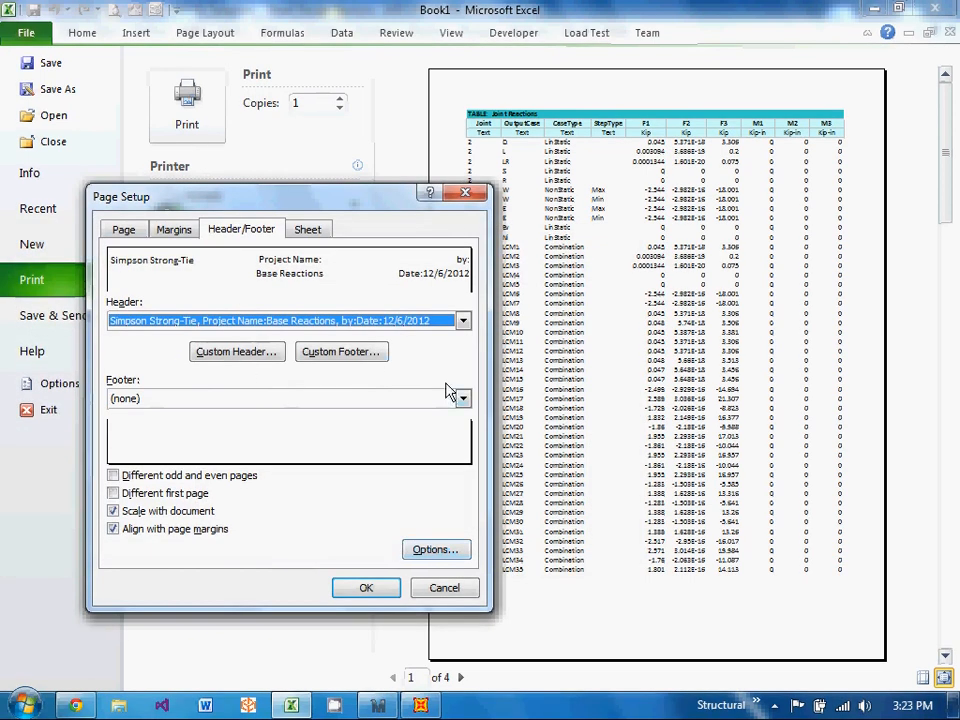
Add a custom footer whose right section holds the page number, a slash and the total number of pages.
click(362, 356)
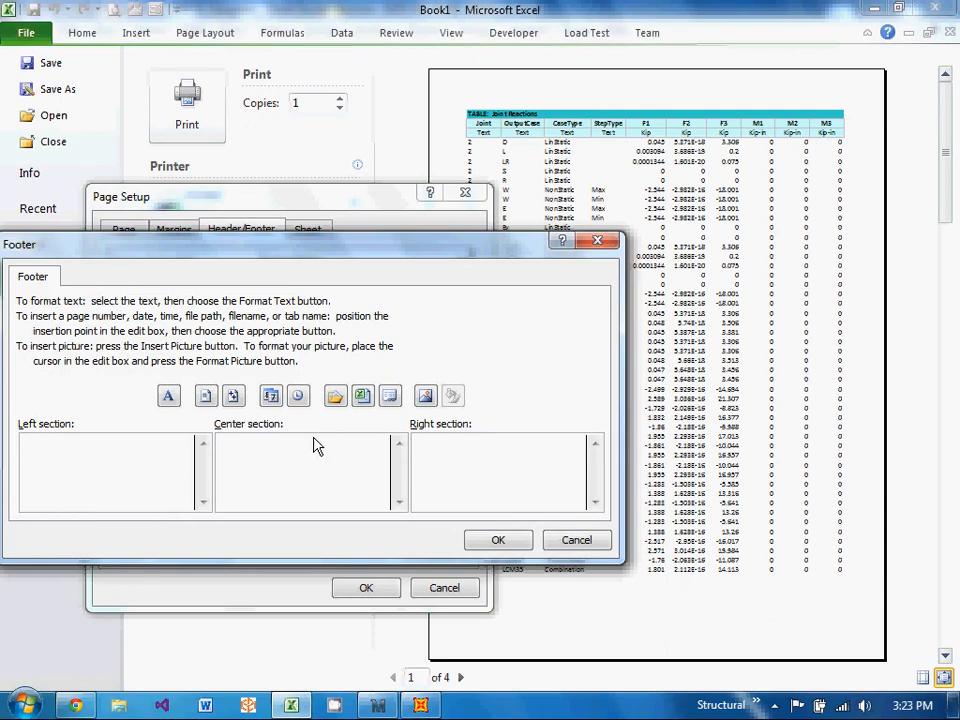
click(512, 461)
click(206, 396)
text(/)
click(233, 396)
click(512, 544)
click(372, 588)
Page through the print preview to check the header and footer on the printed pages.
click(945, 654)
click(945, 654)
click(945, 654)
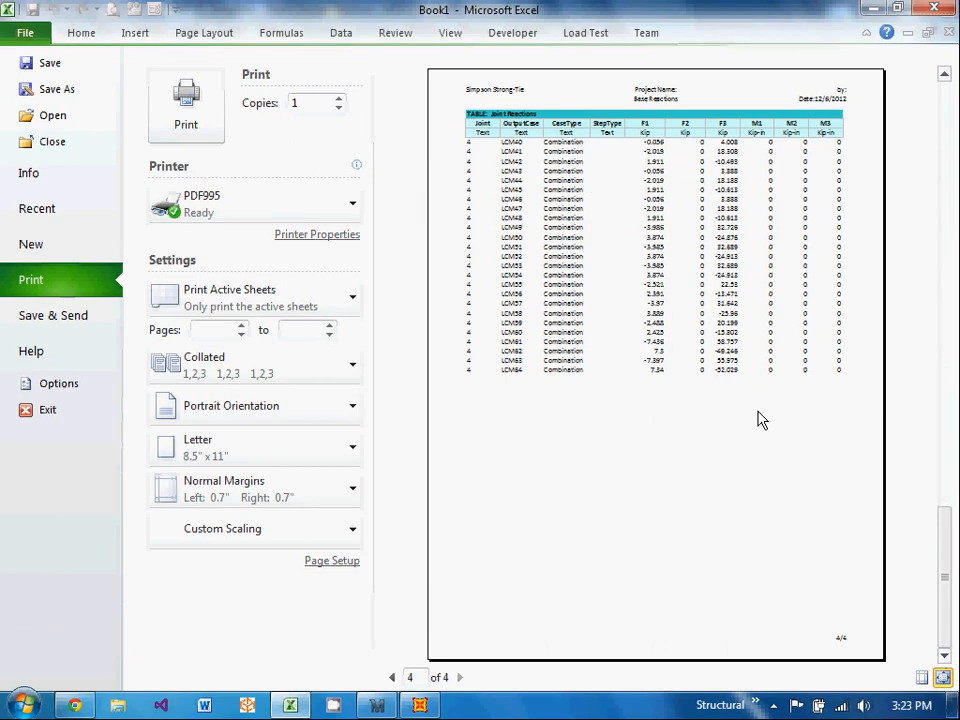
click(945, 75)
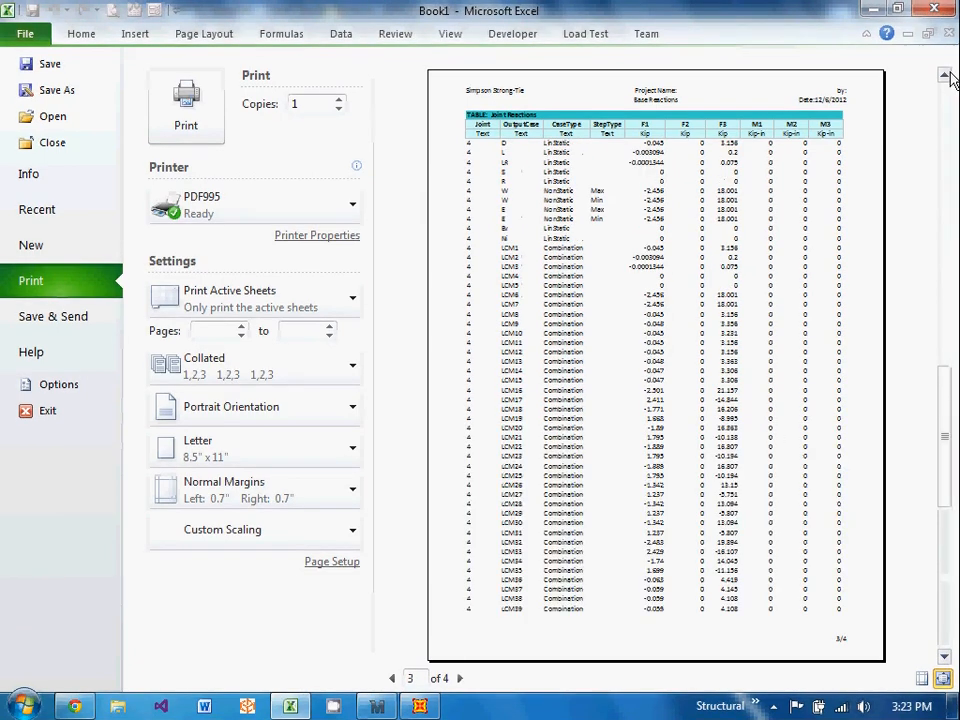
click(945, 75)
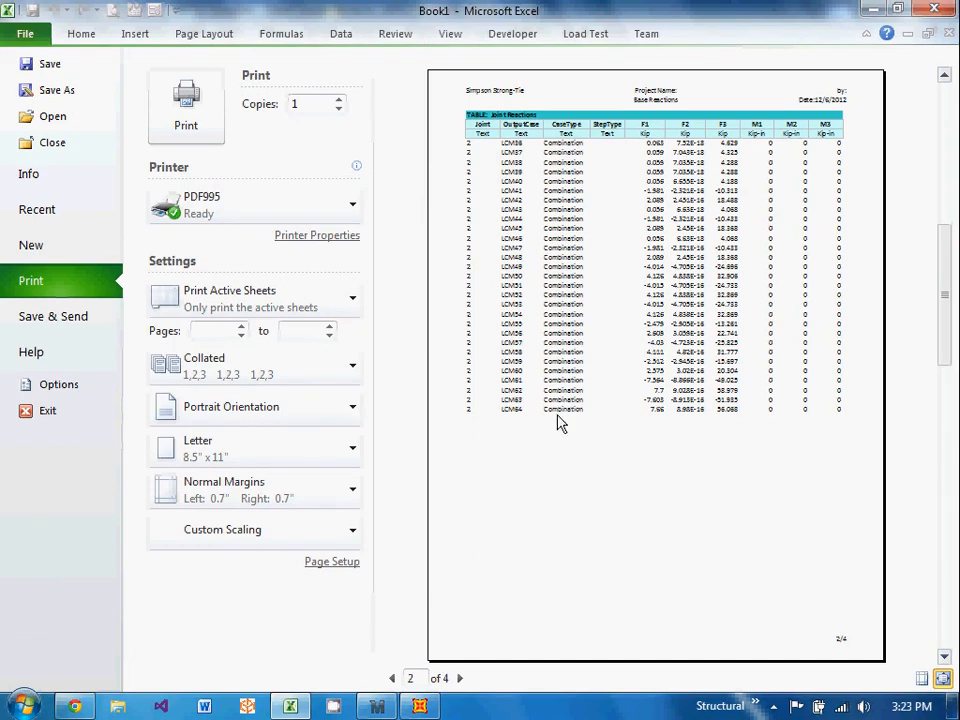
Center the sheet horizontally on the page and turn on printing of gridlines.
click(340, 563)
click(186, 231)
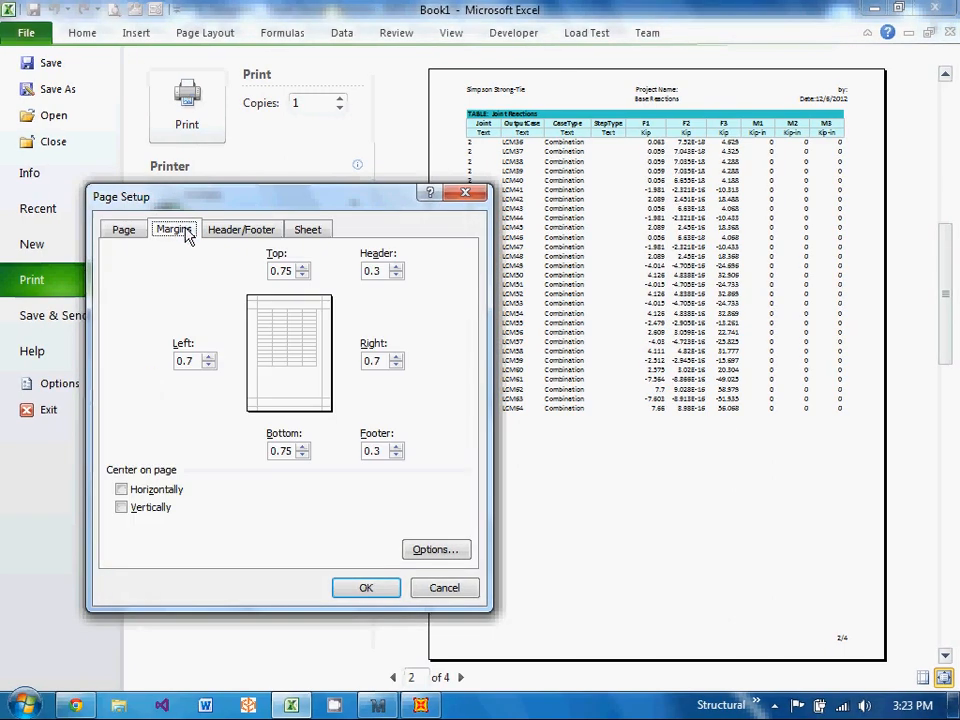
click(176, 495)
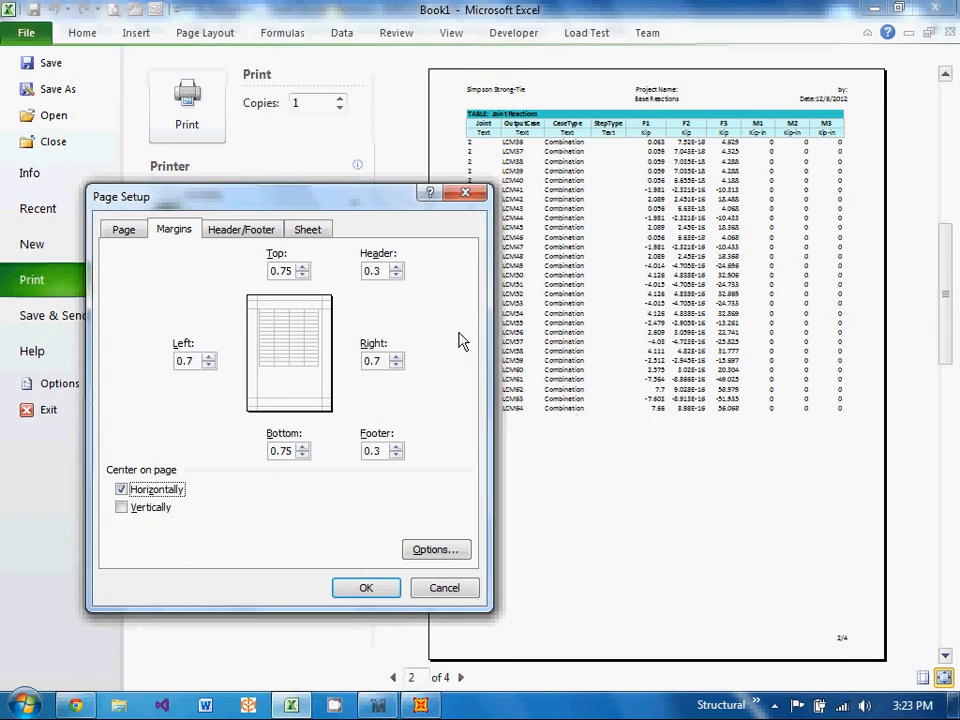
click(241, 229)
click(309, 229)
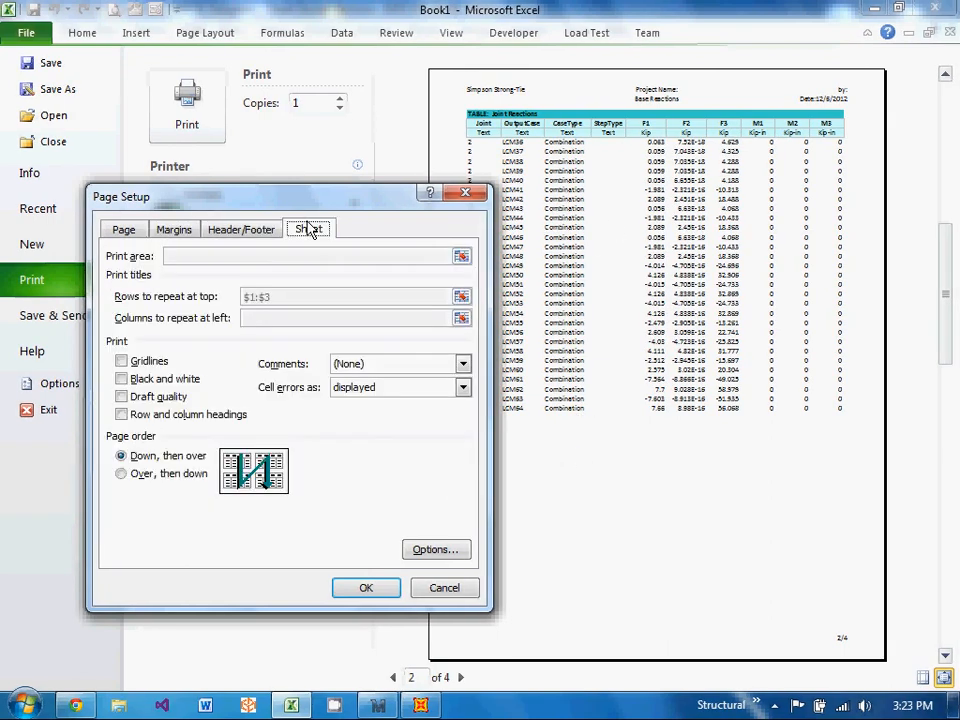
click(140, 362)
click(378, 596)
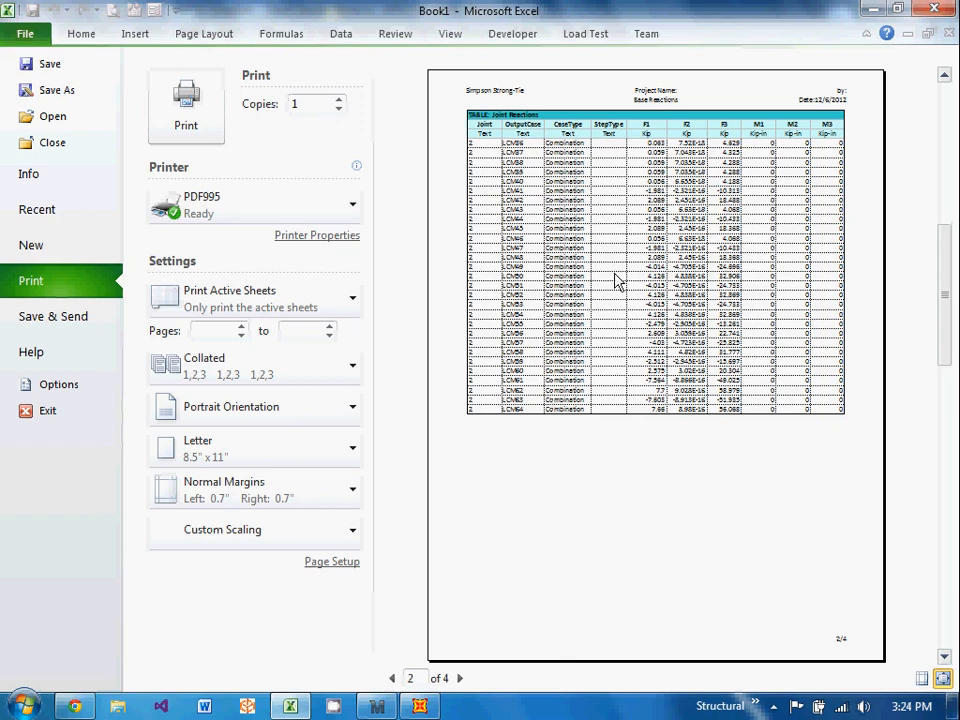
Compare the F1 and F3 reactions of LCM1 and LCM2 at joint 2 with joint 4's LCM1 F3 reaction.
click(84, 35)
click(578, 304)
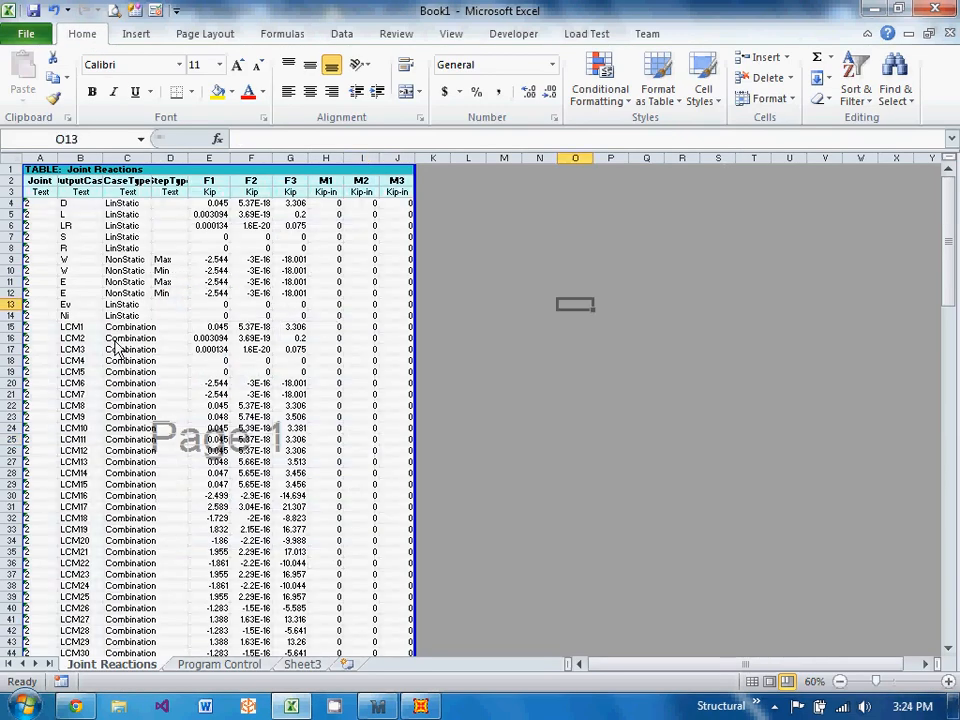
drag(207, 330, 211, 343)
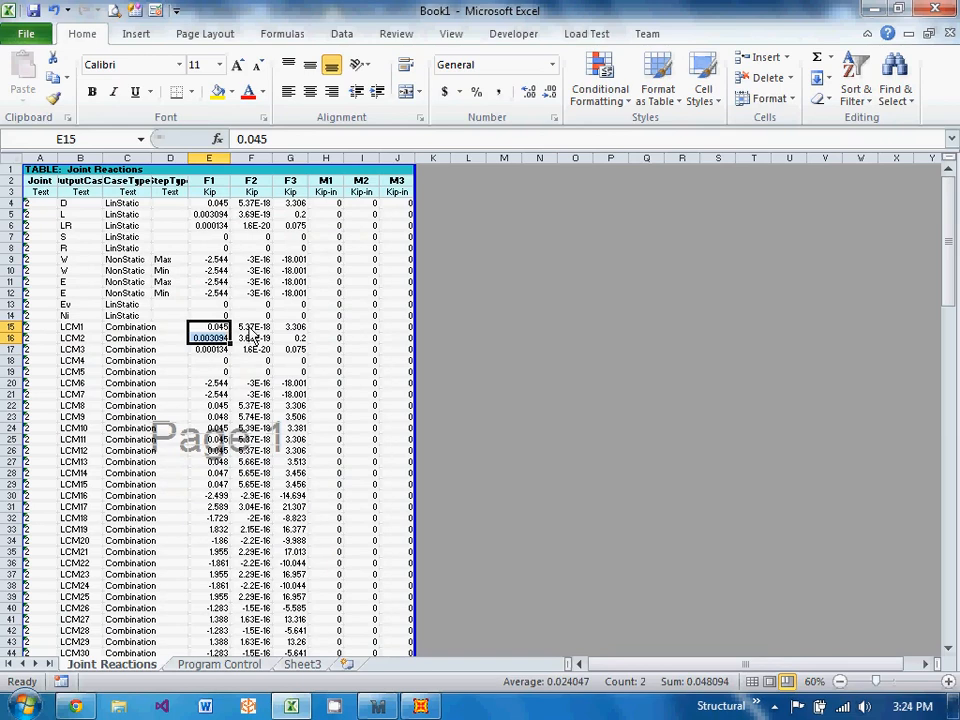
drag(290, 327, 291, 339)
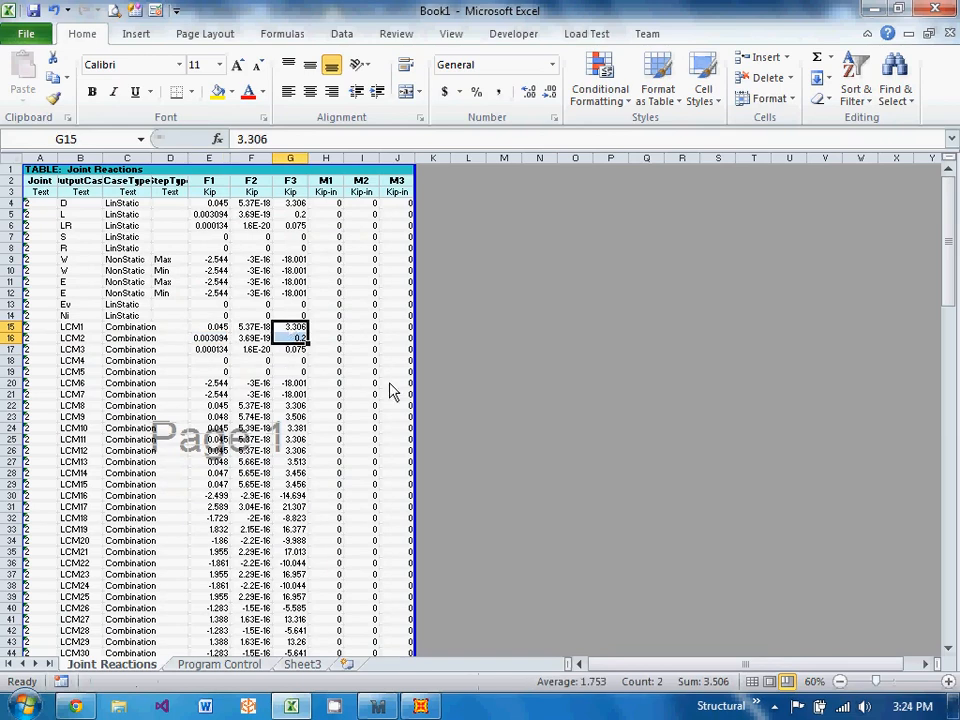
key(ctrl+c)
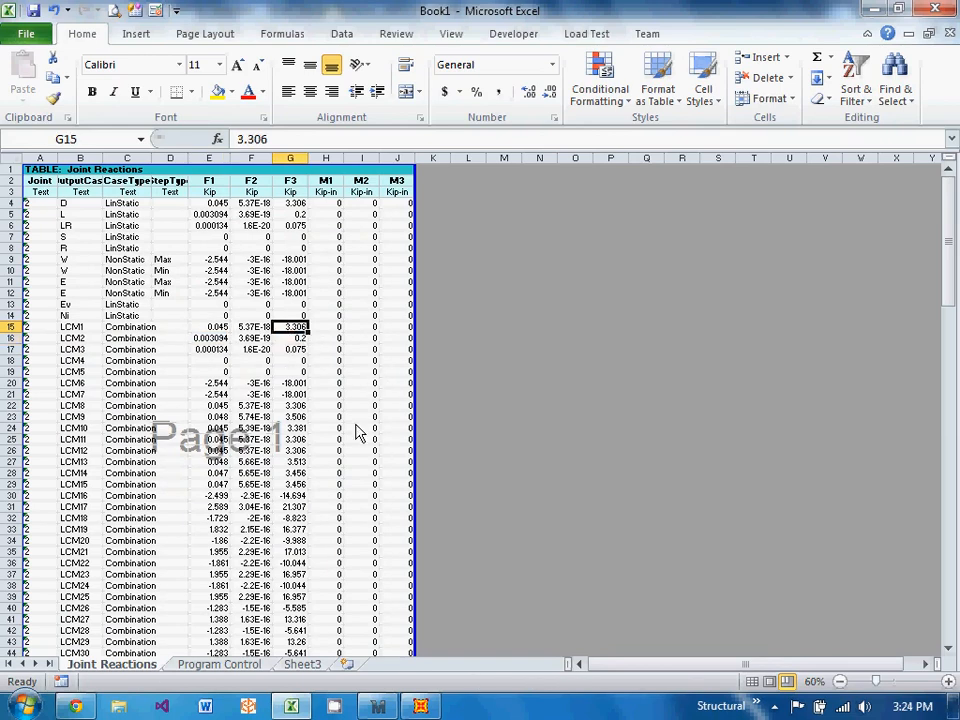
scroll(357, 432, down, 11)
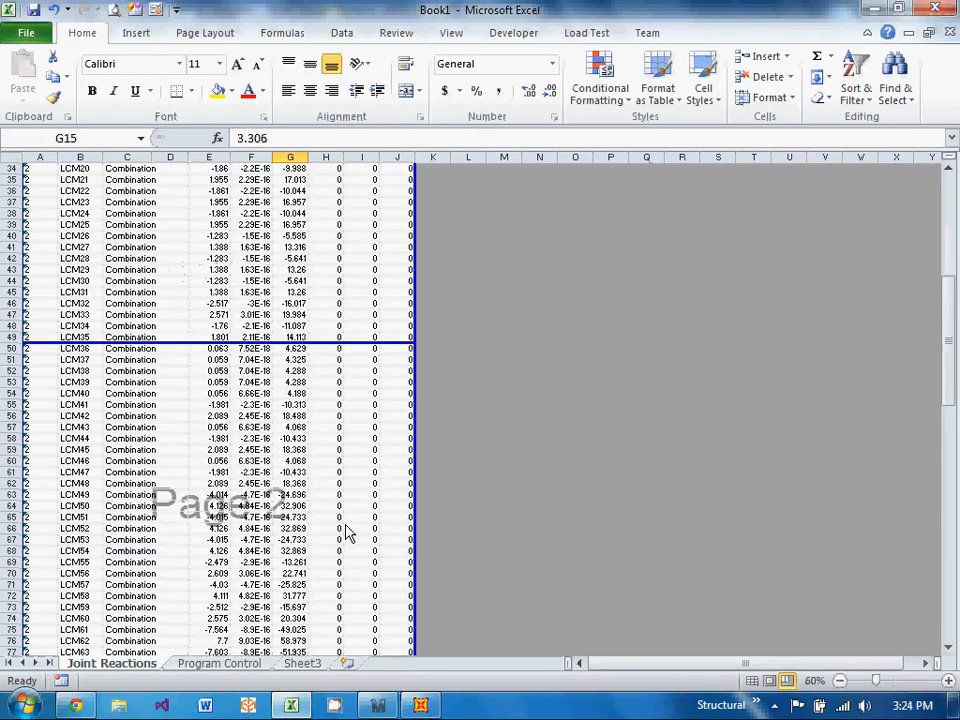
scroll(343, 540, down, 5)
scroll(336, 553, down, 3)
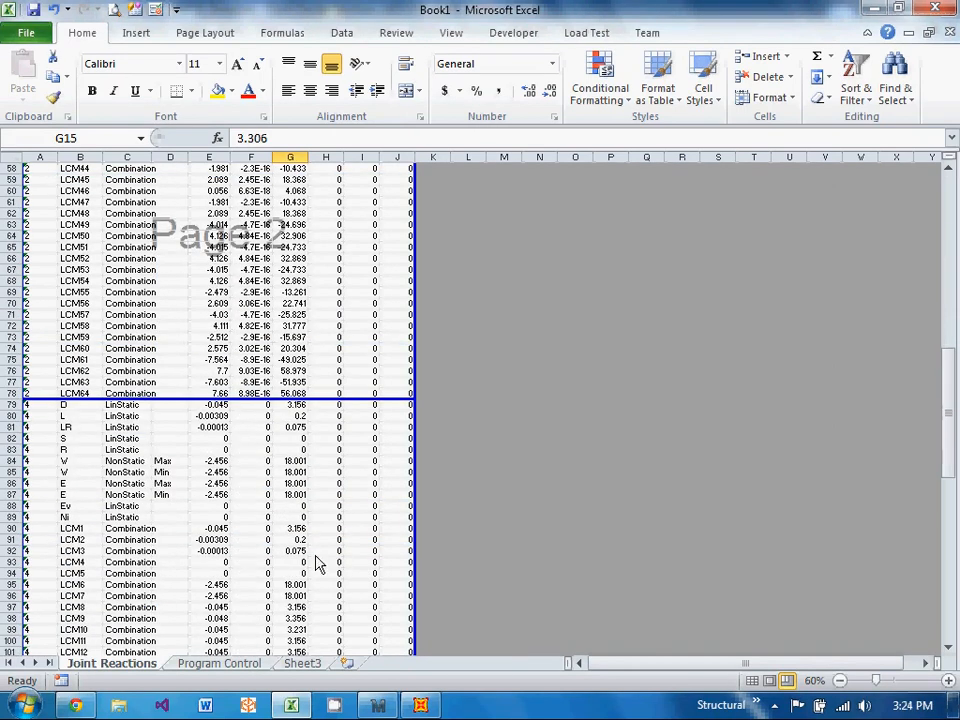
click(289, 529)
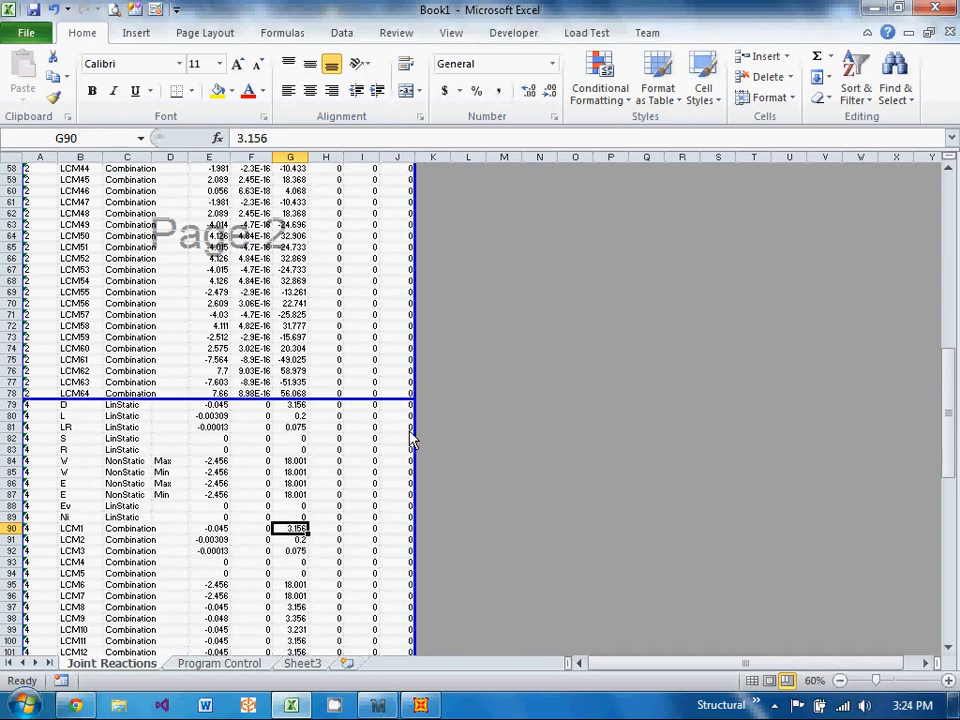
Look through the reaction rows of both joints and check joint 2's F3 reaction for load case D.
scroll(410, 430, down, 7)
scroll(403, 429, up, 18)
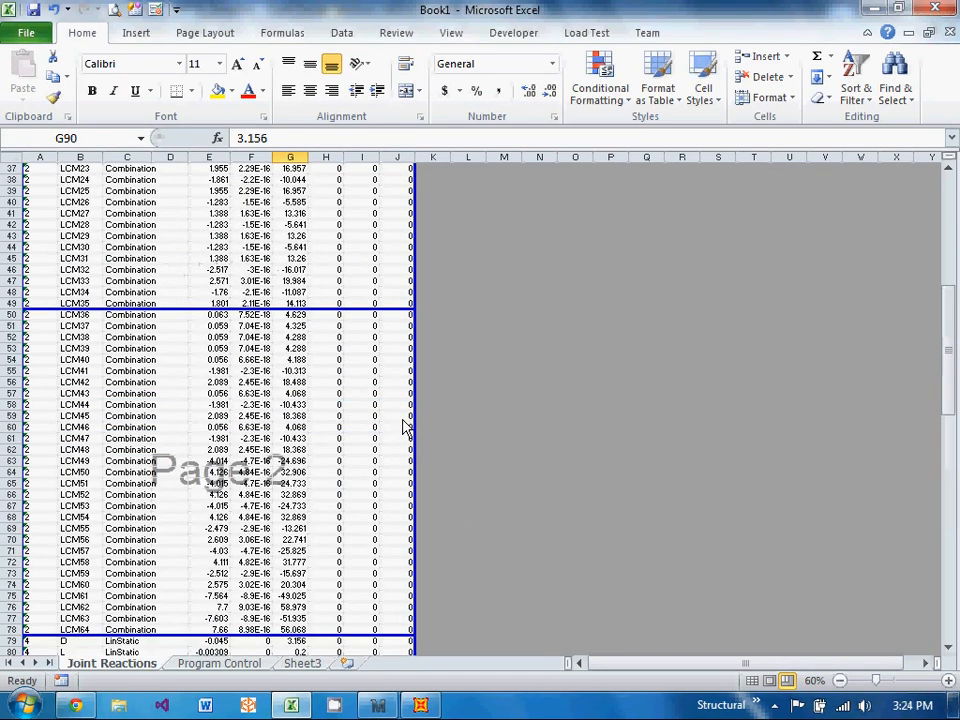
scroll(150, 420, up, 4)
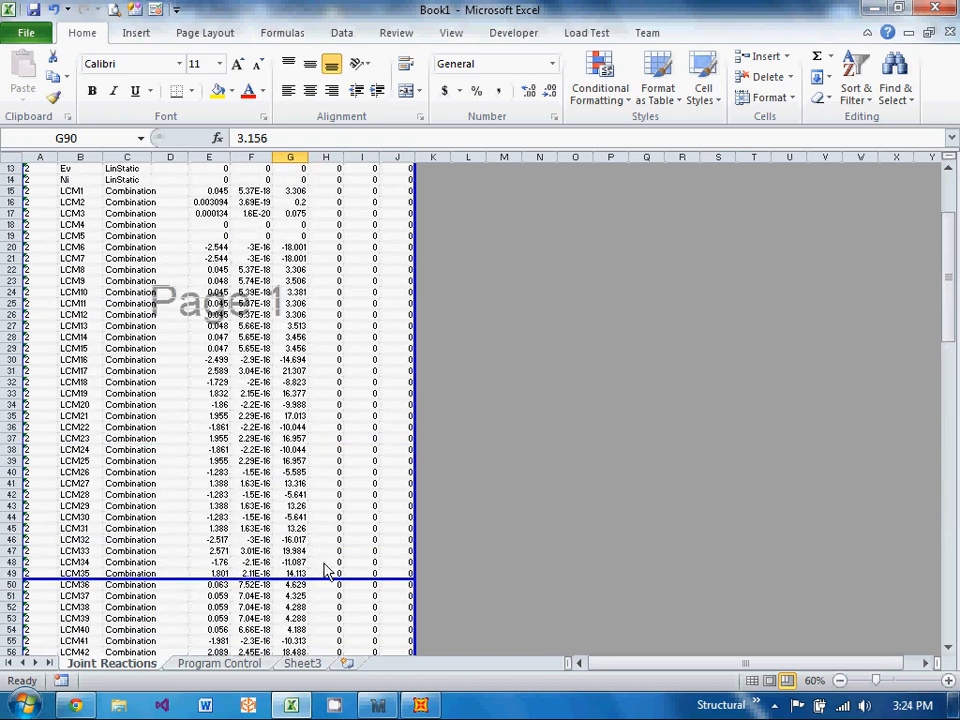
scroll(310, 580, up, 4)
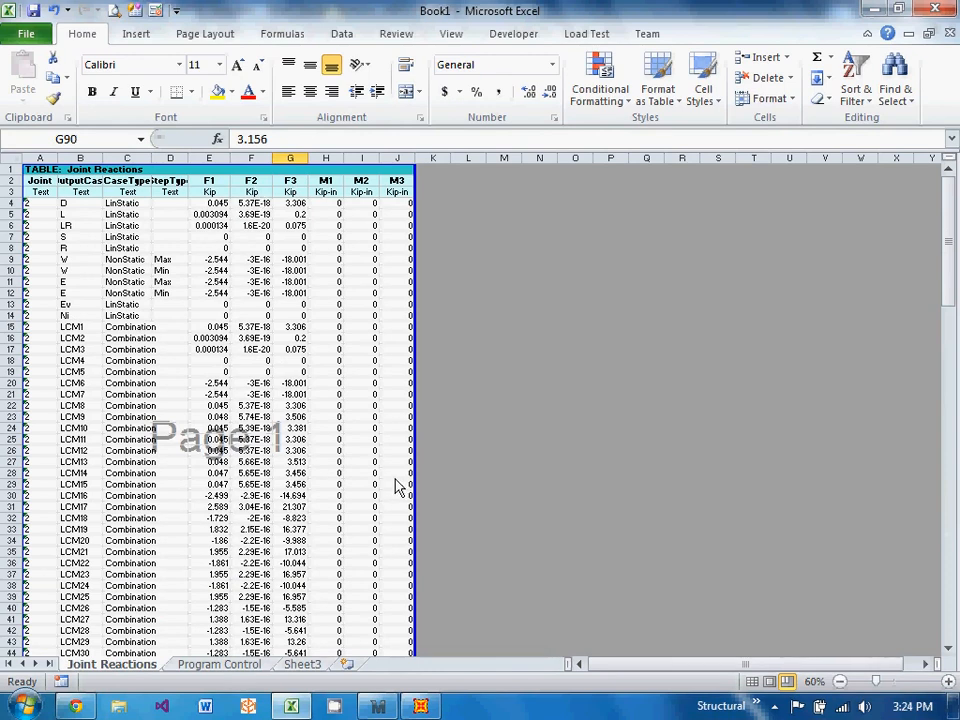
scroll(291, 553, down, 2)
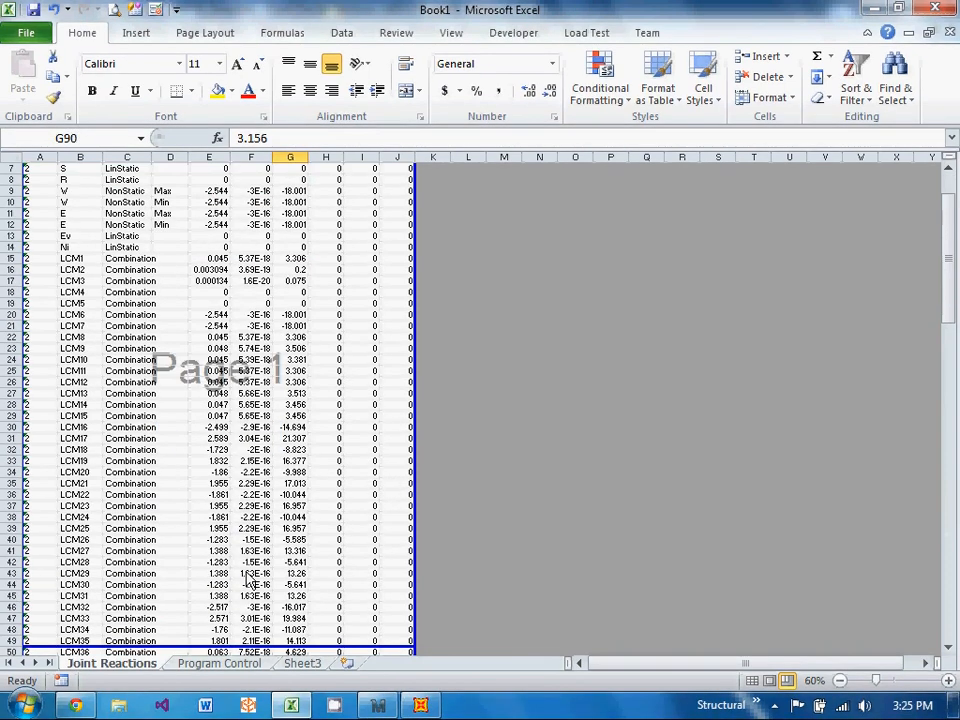
scroll(250, 580, up, 2)
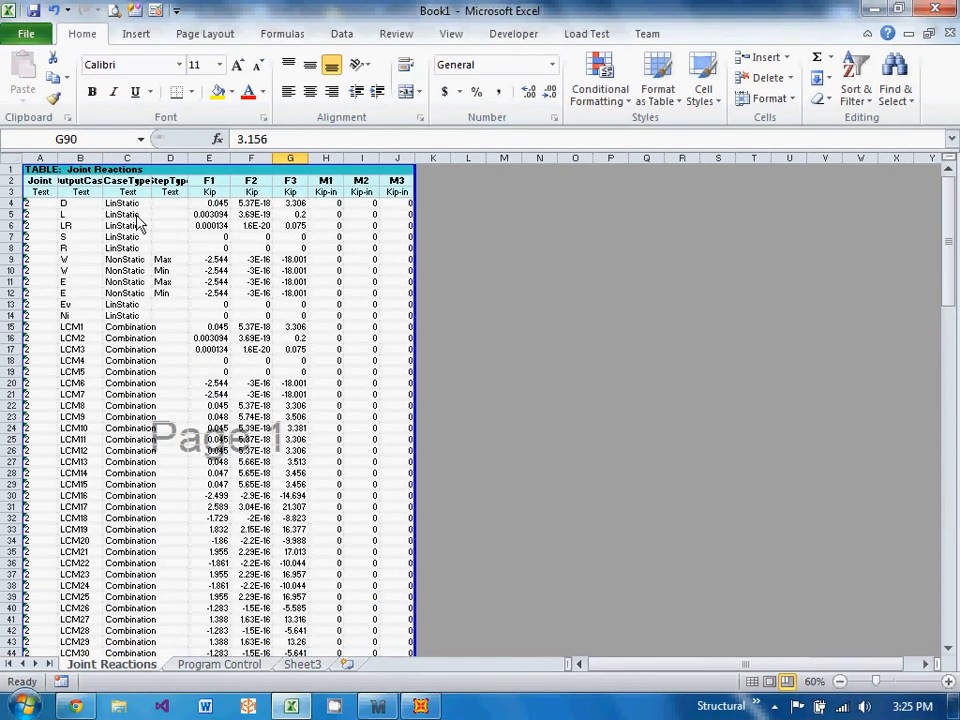
click(292, 204)
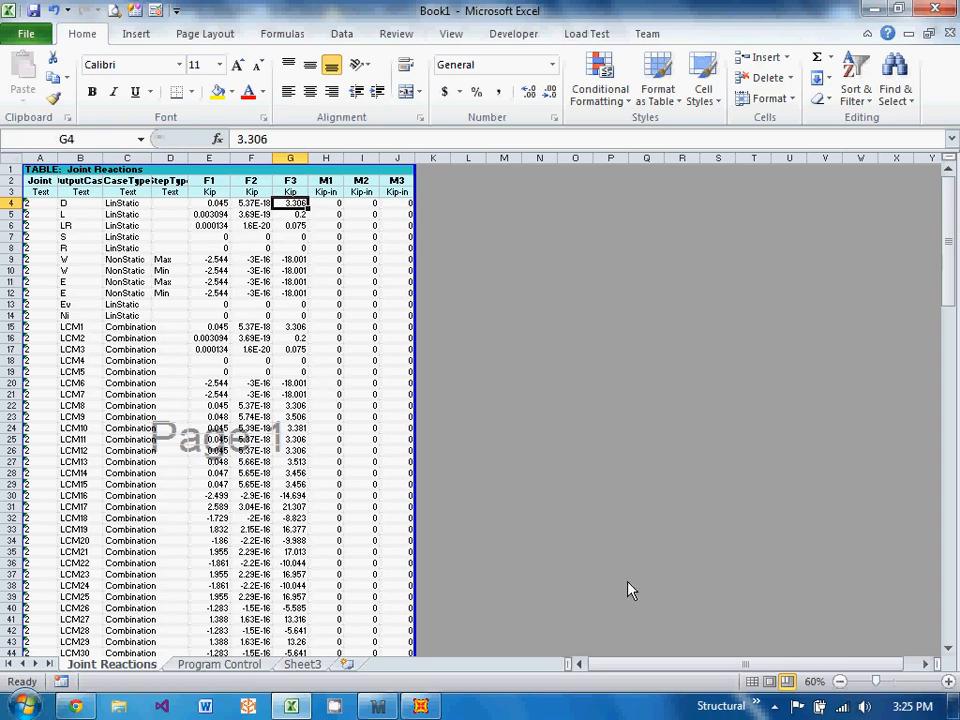
Switch to SAP2000, display the joint reactions for case D as arrows on the frame, and clear the selection.
click(421, 706)
click(797, 585)
click(758, 57)
click(765, 80)
click(565, 220)
scroll(575, 238, up, 3)
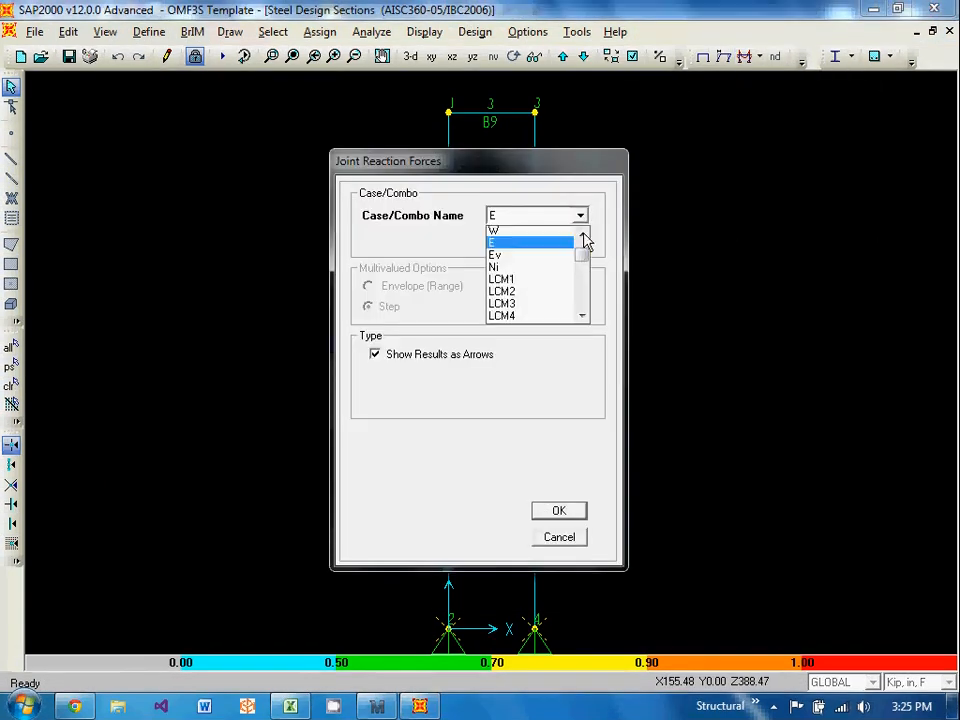
click(566, 240)
click(559, 510)
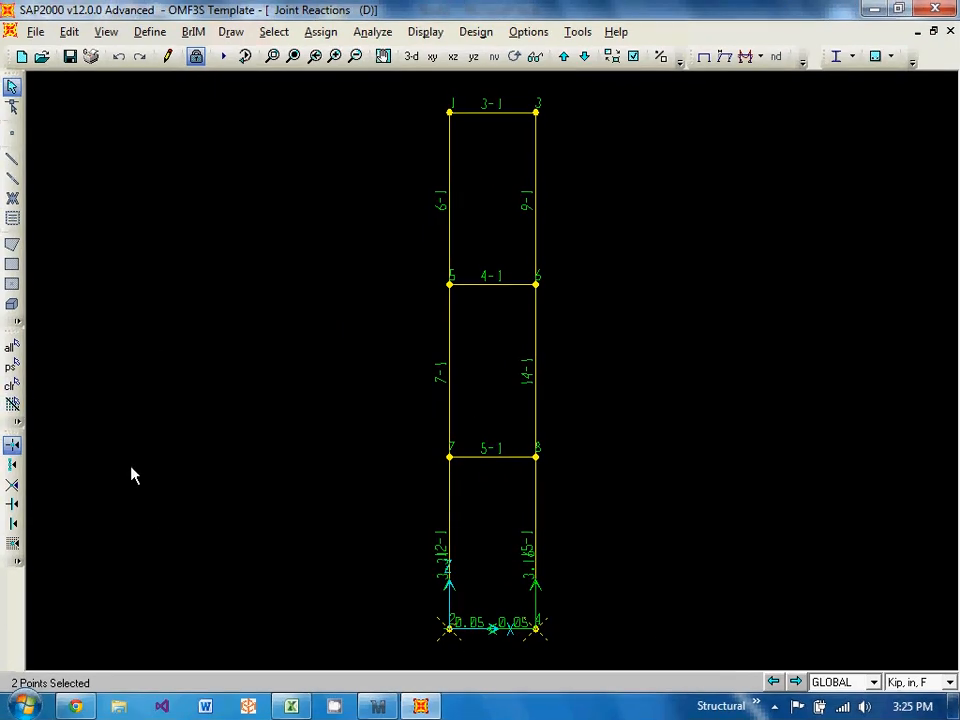
click(11, 389)
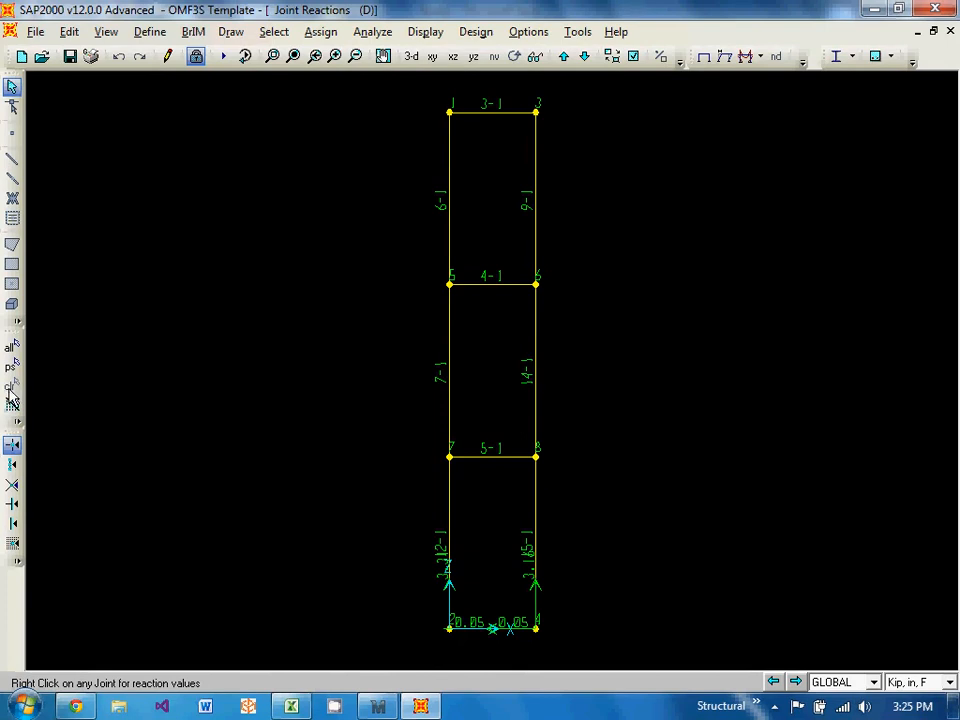
Inspect the case D reactions of joints 4 and 2 on the model and switch to the Excel table to compare.
right_click(537, 630)
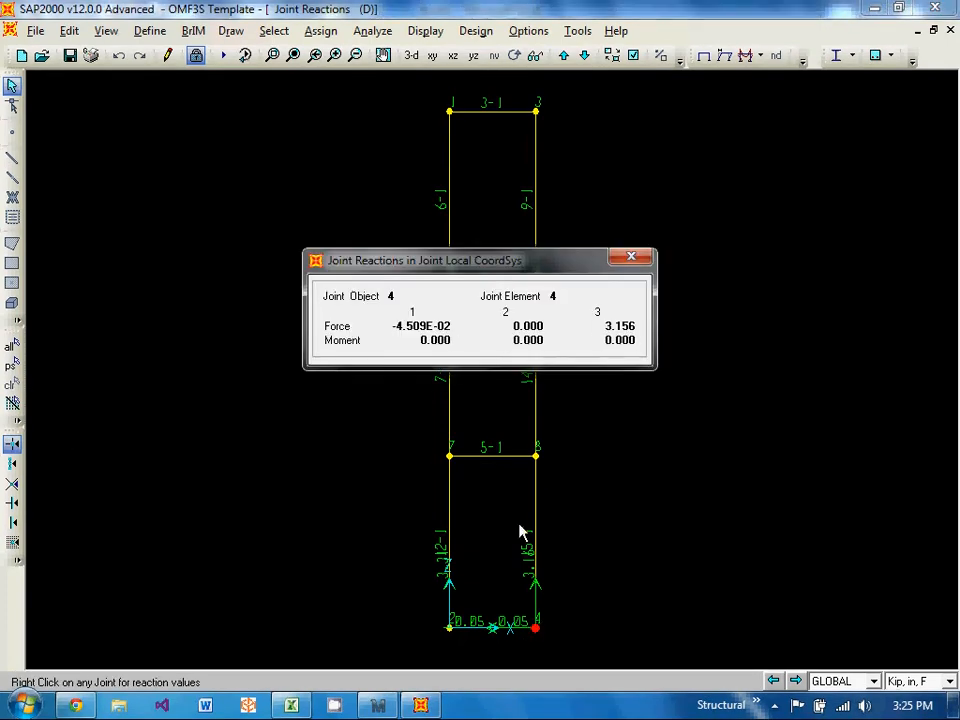
right_click(450, 633)
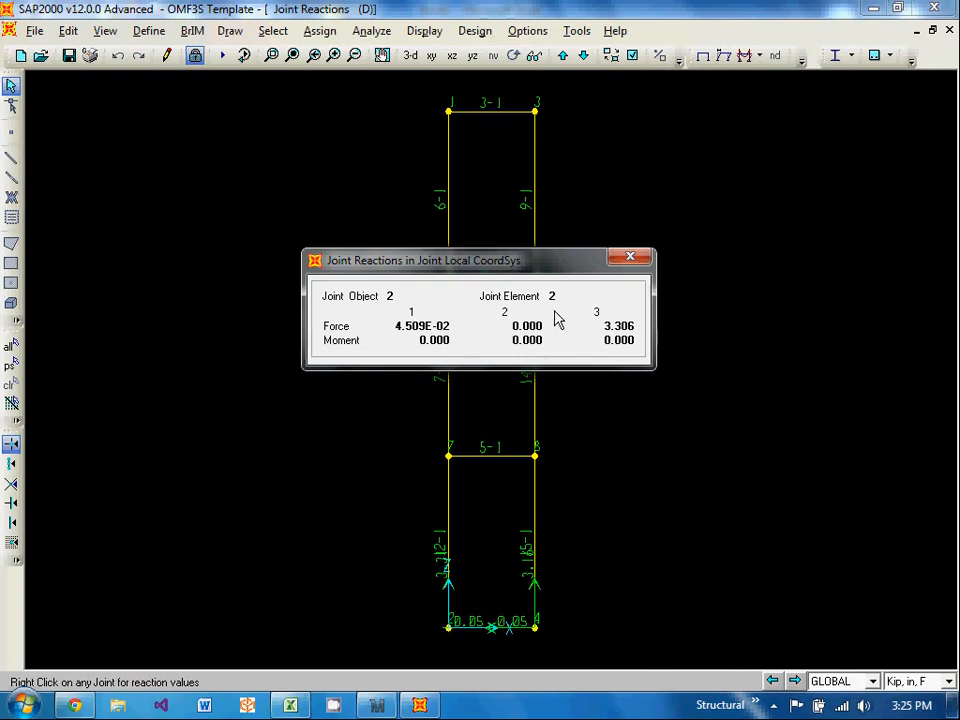
click(291, 706)
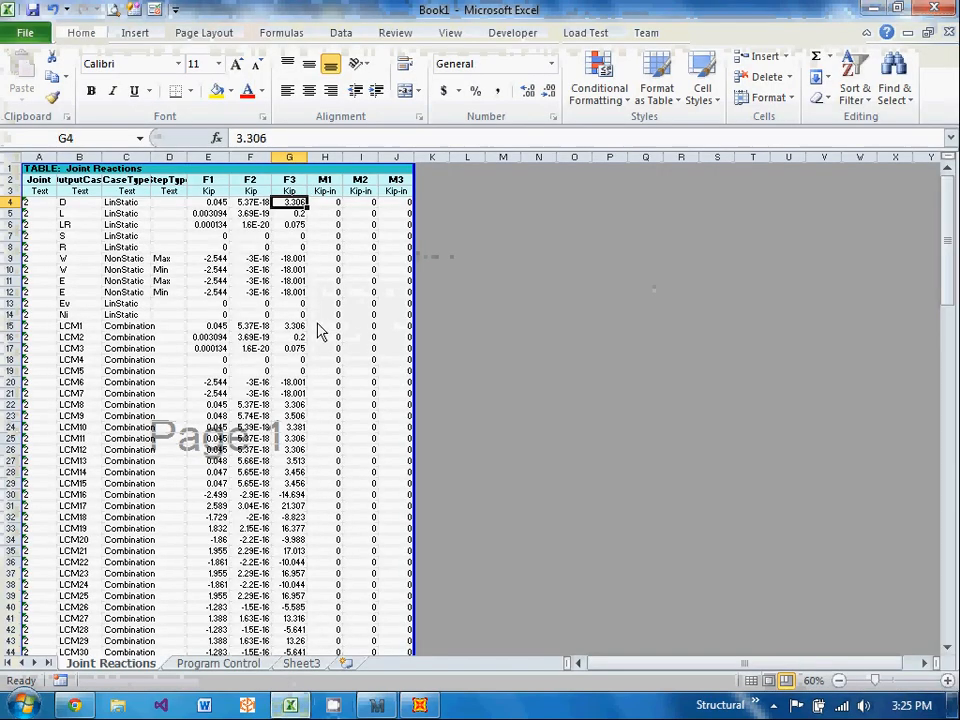
Review joint 2's F2 reactions down the table and compare them with the F1 and F3 columns.
drag(250, 202, 252, 566)
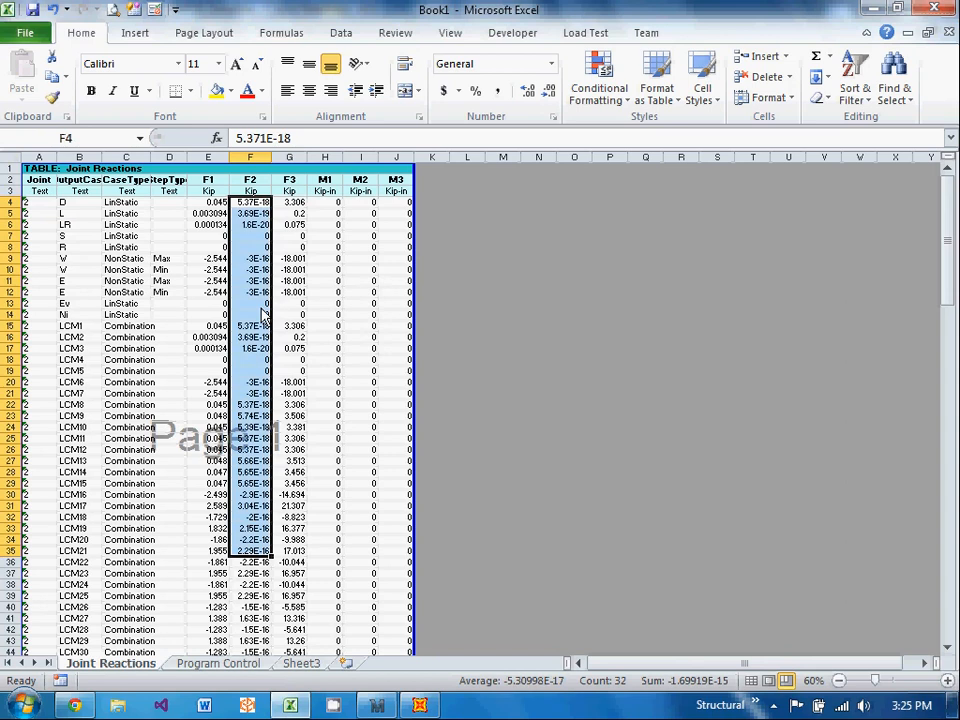
scroll(262, 316, down, 5)
scroll(336, 461, up, 5)
click(208, 180)
click(290, 181)
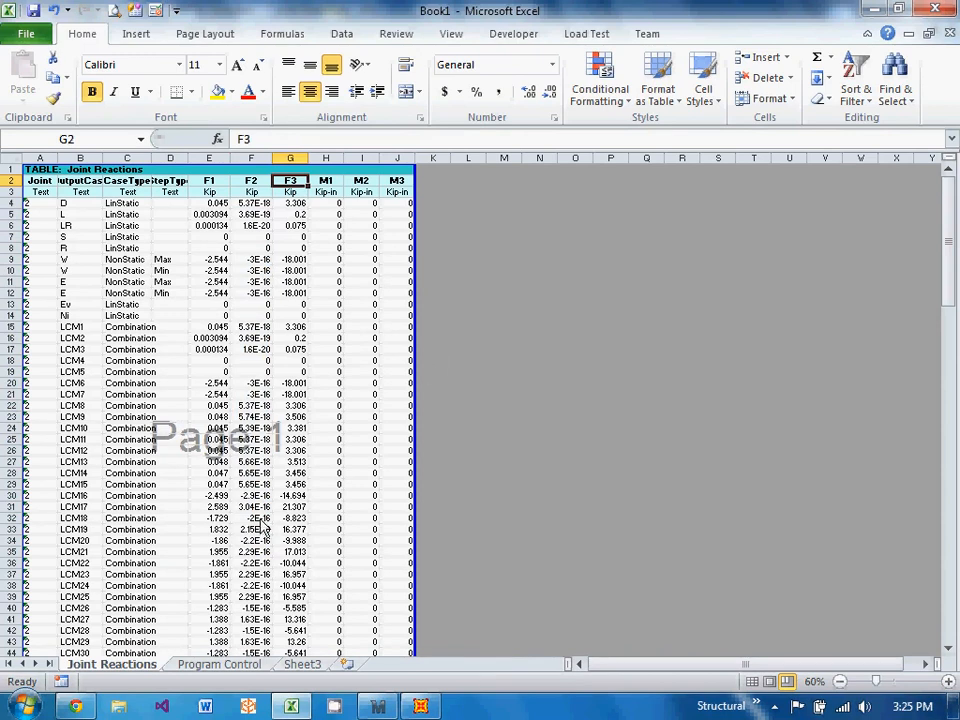
Check joint 2's F3 reactions for load case D and combination LCM7.
click(294, 205)
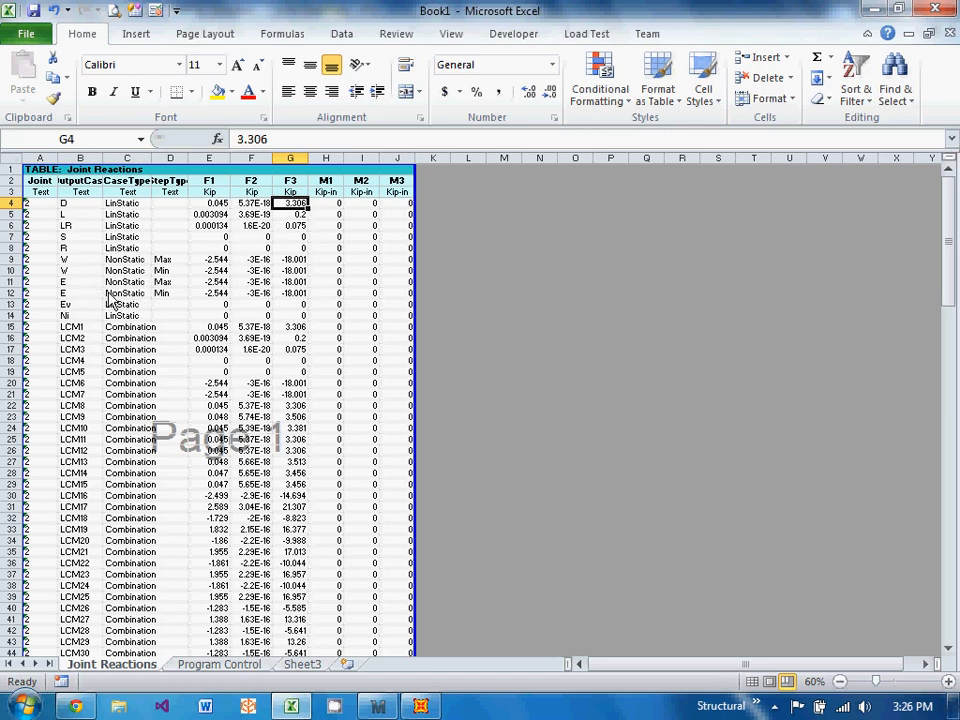
click(90, 394)
click(289, 394)
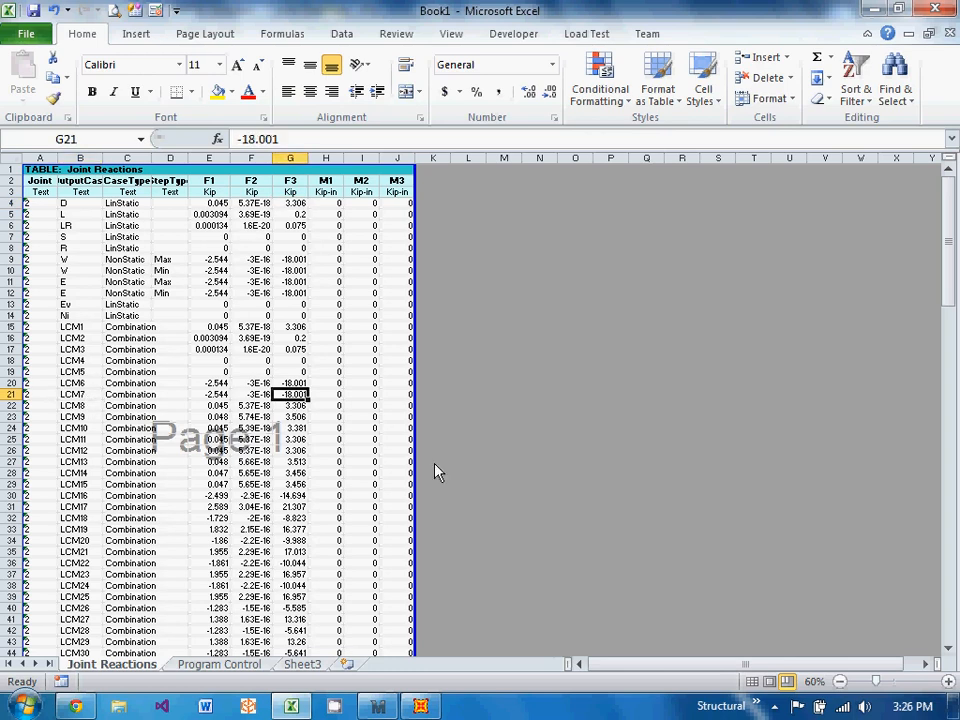
Switch to SAP2000, close the joint reaction read-out, and display the joint reactions for case E as arrows.
click(419, 707)
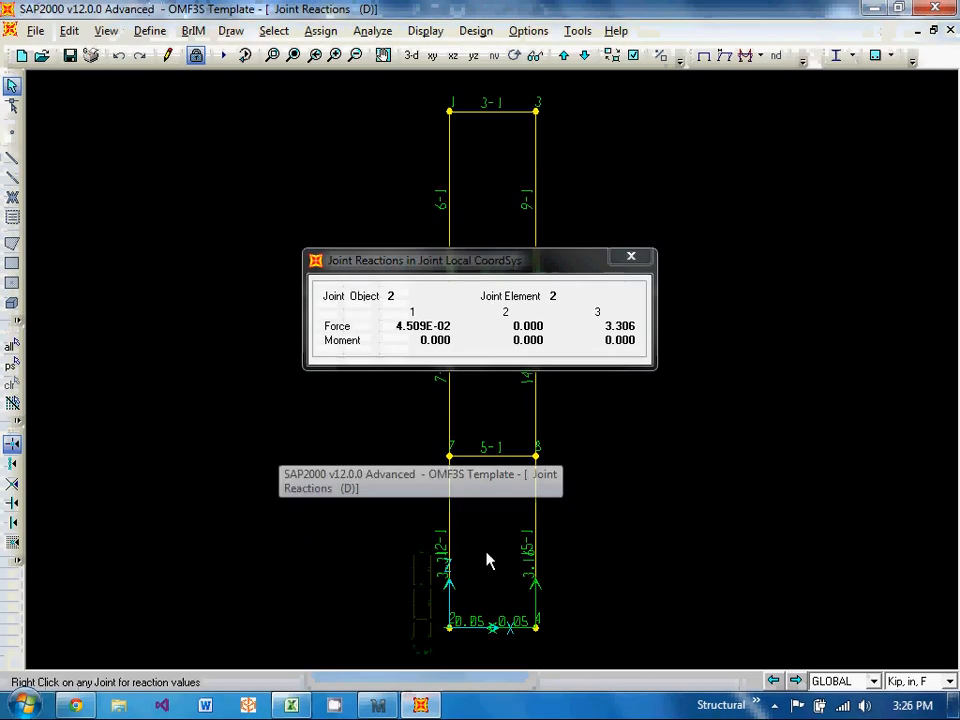
click(648, 259)
click(724, 56)
click(548, 380)
click(760, 57)
click(750, 79)
click(577, 215)
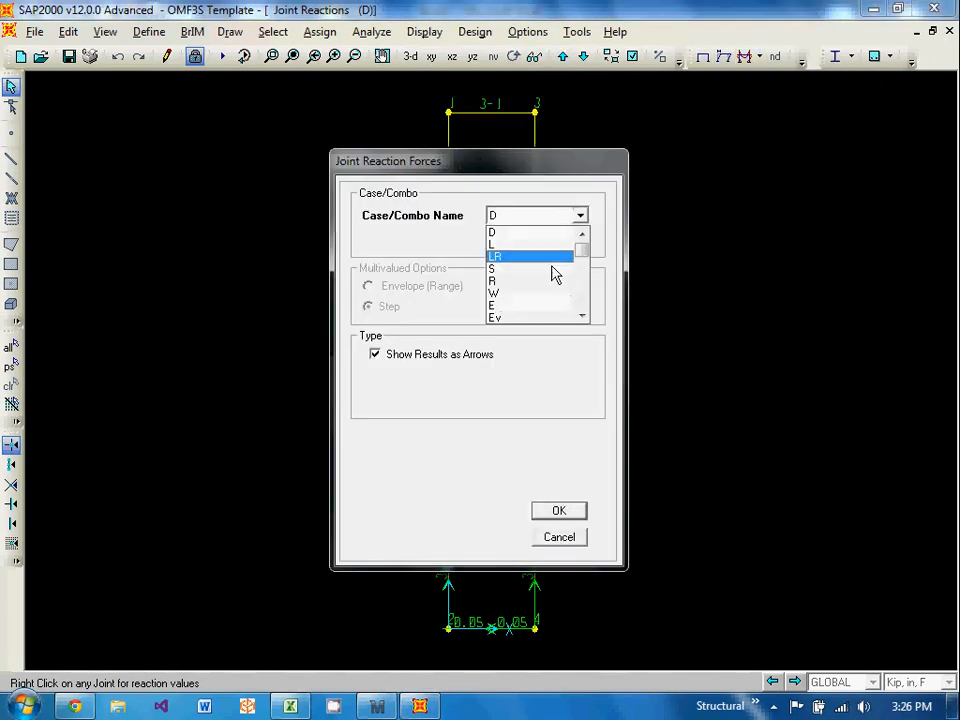
click(555, 307)
click(560, 512)
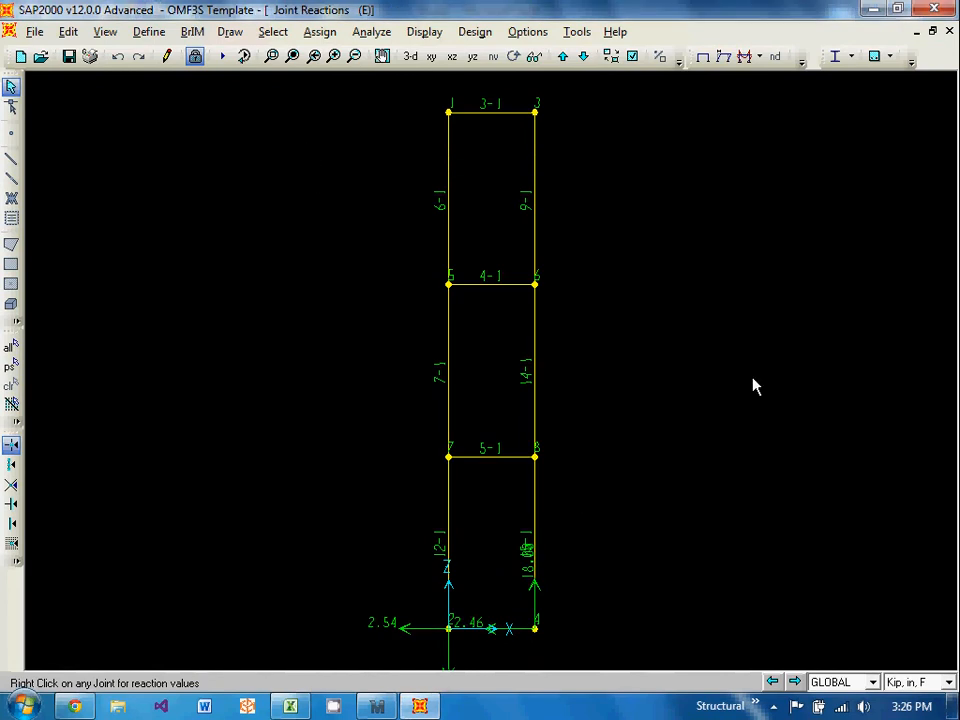
Inspect joint 2's case E reactions on the model and compare them with the reaction rows in Excel.
right_click(450, 628)
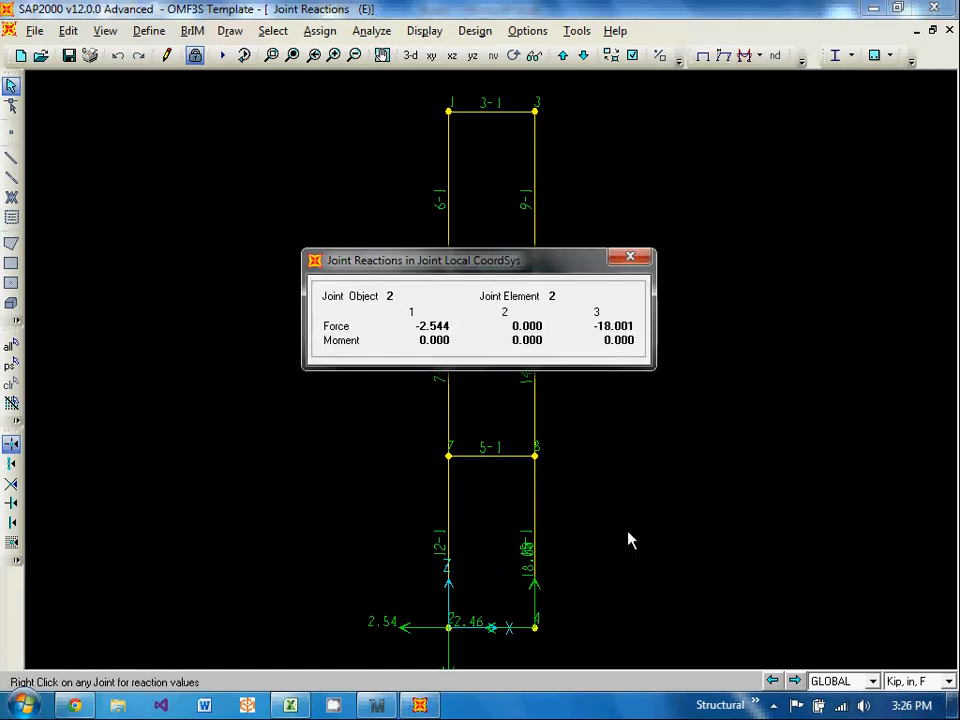
click(290, 705)
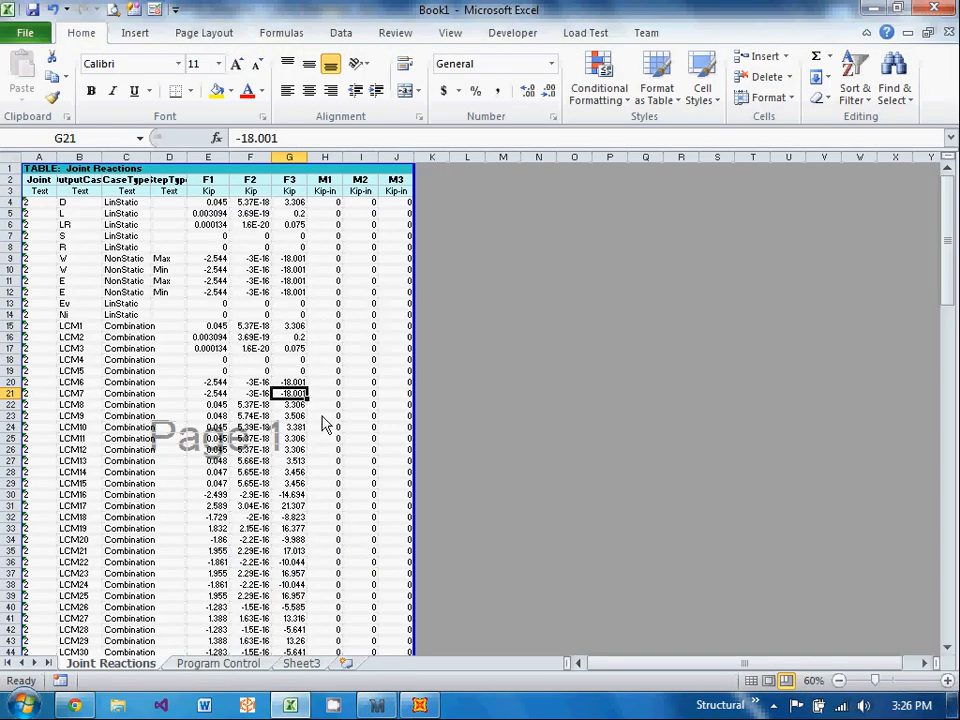
scroll(322, 425, down, 18)
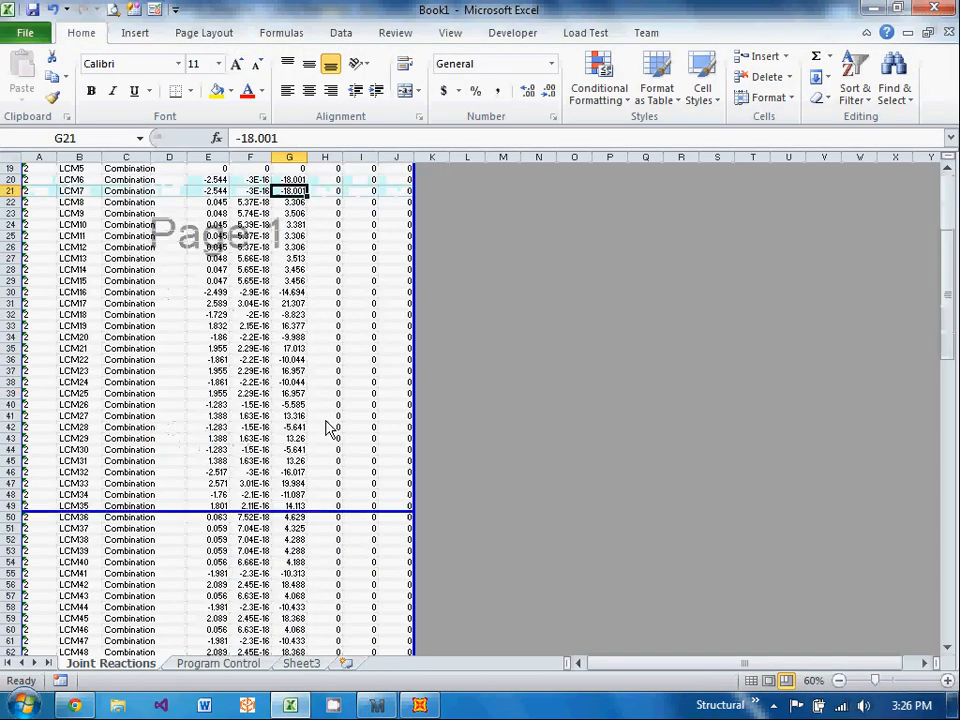
scroll(108, 560, down, 3)
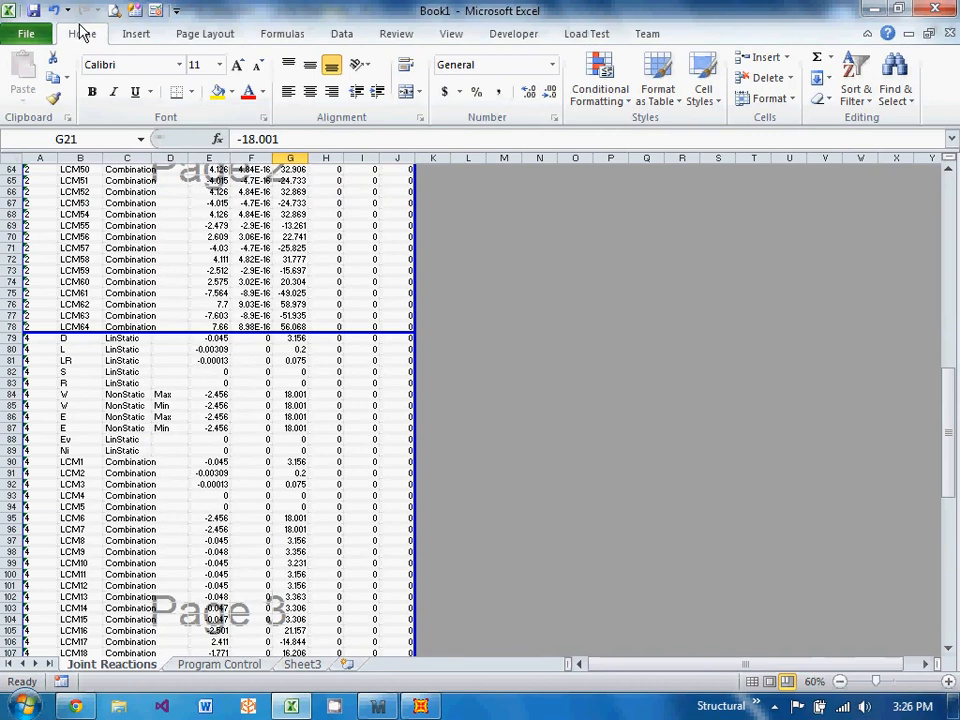
Export the joint reactions sheet as a PDF named BaseReactions, saved on the desktop.
click(22, 34)
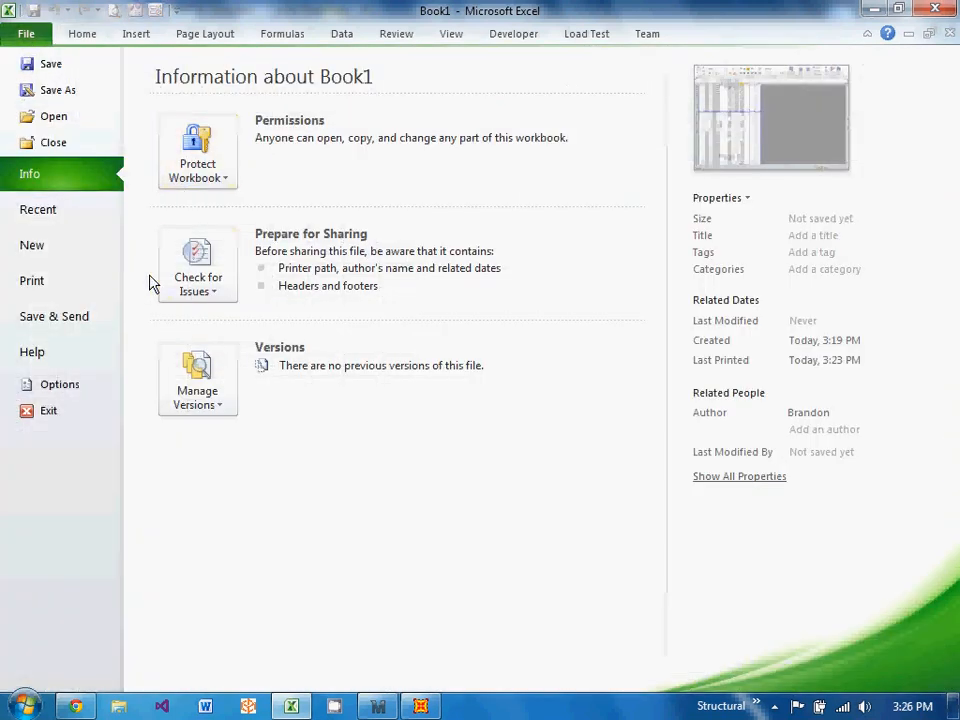
click(97, 335)
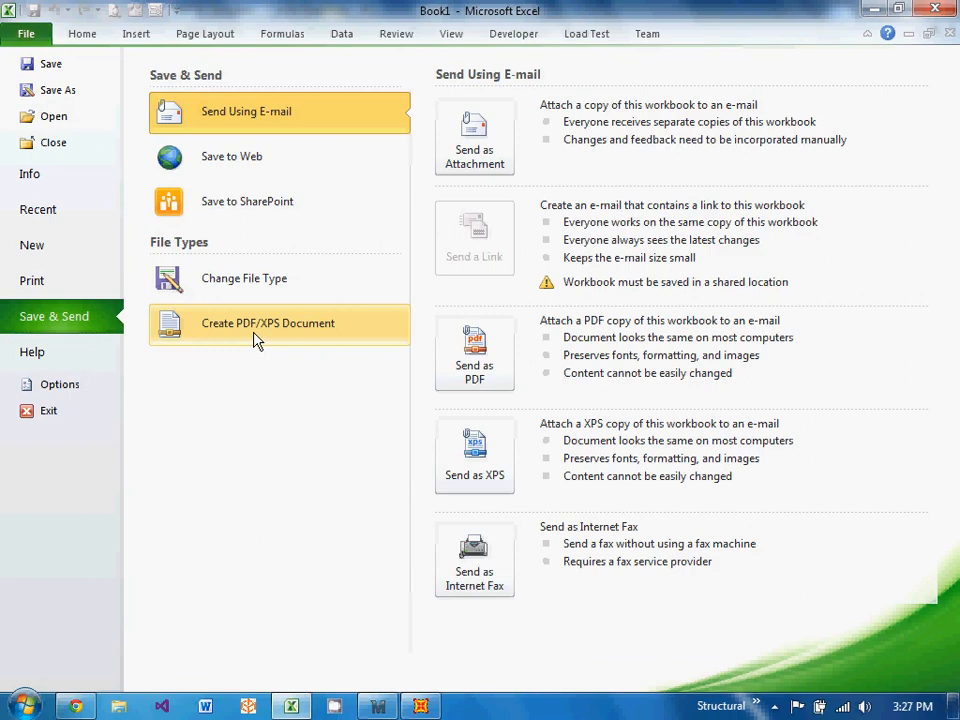
click(285, 339)
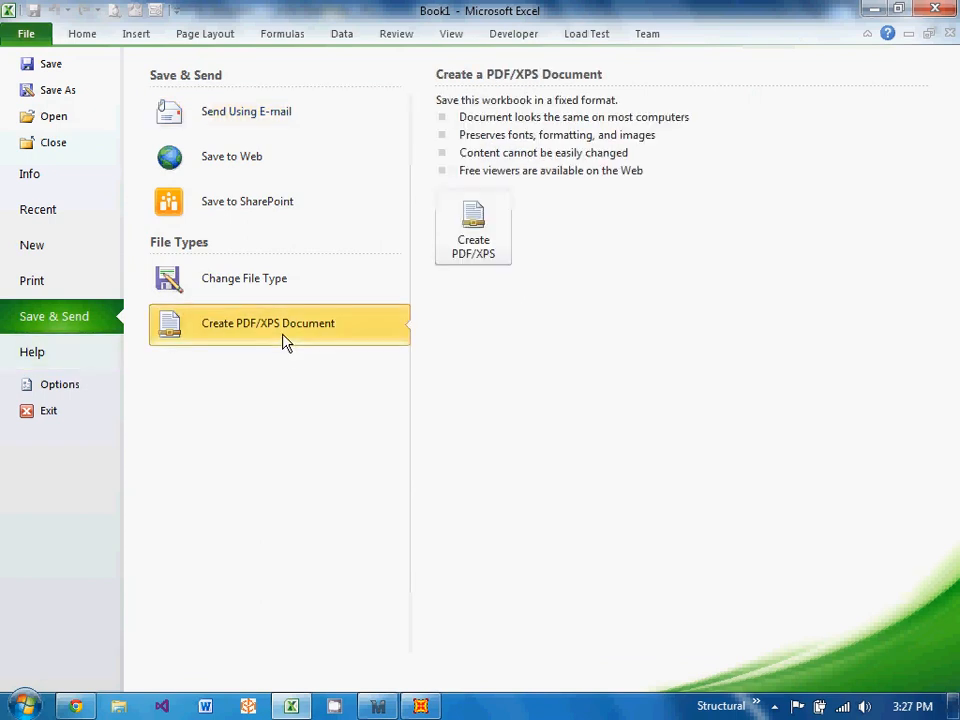
click(476, 255)
click(74, 139)
text(BaseREact)
key(Return)
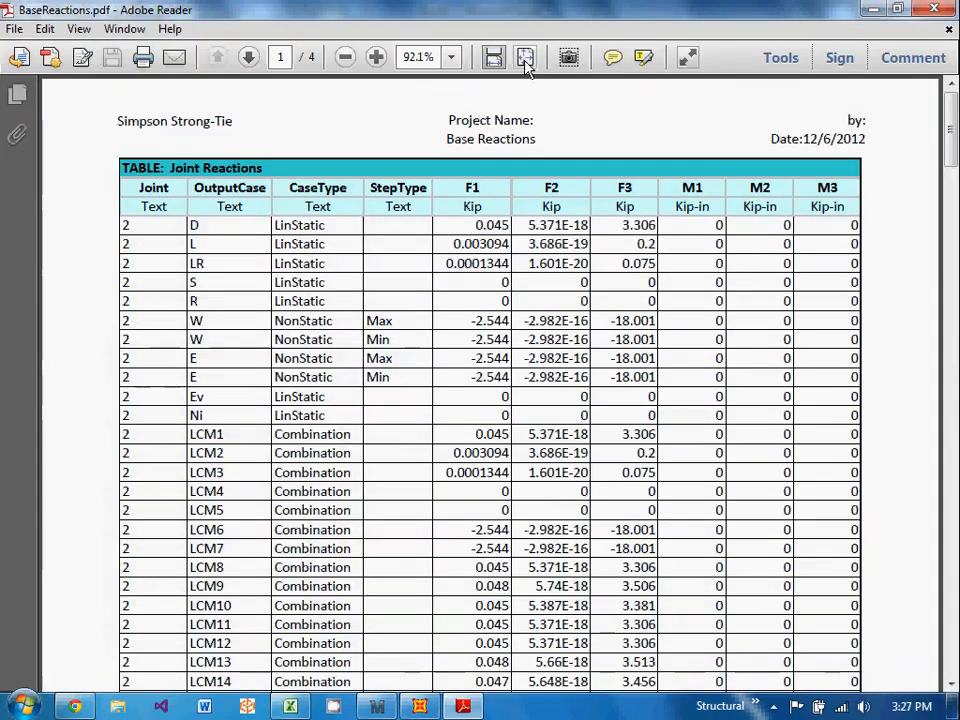
Fit whole pages of the BaseReactions PDF in view and look through to the last page.
click(525, 58)
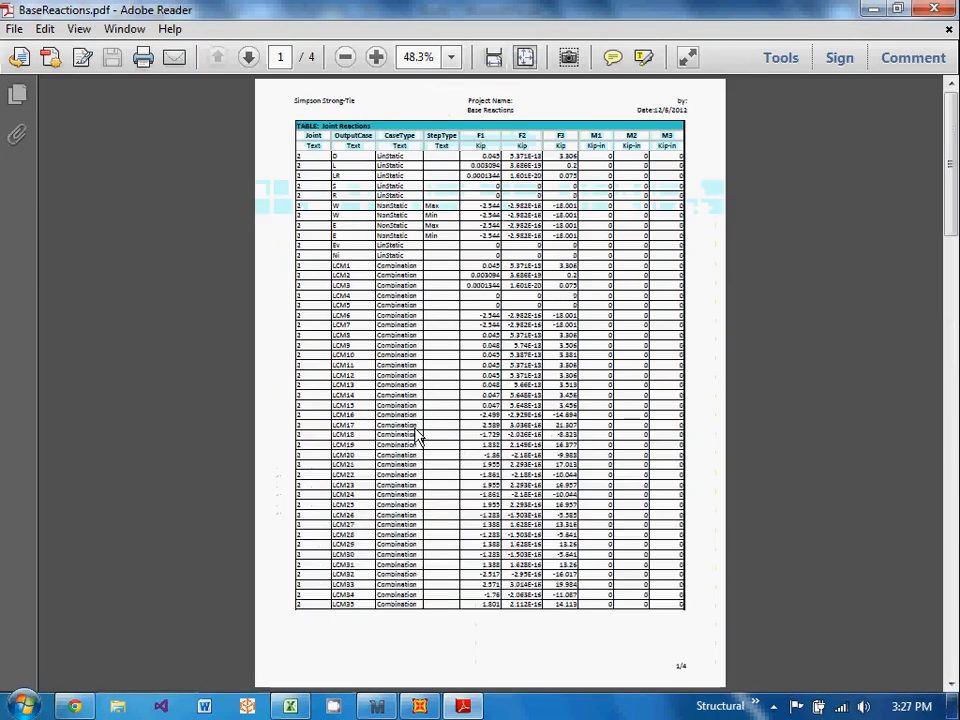
scroll(418, 437, down, 2)
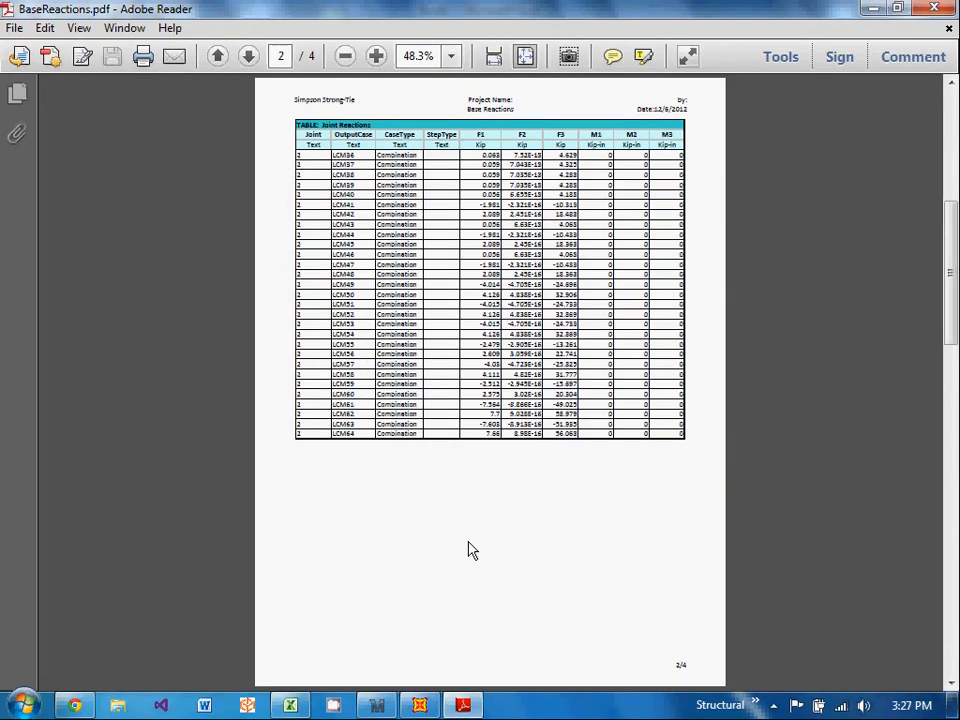
scroll(472, 550, down, 4)
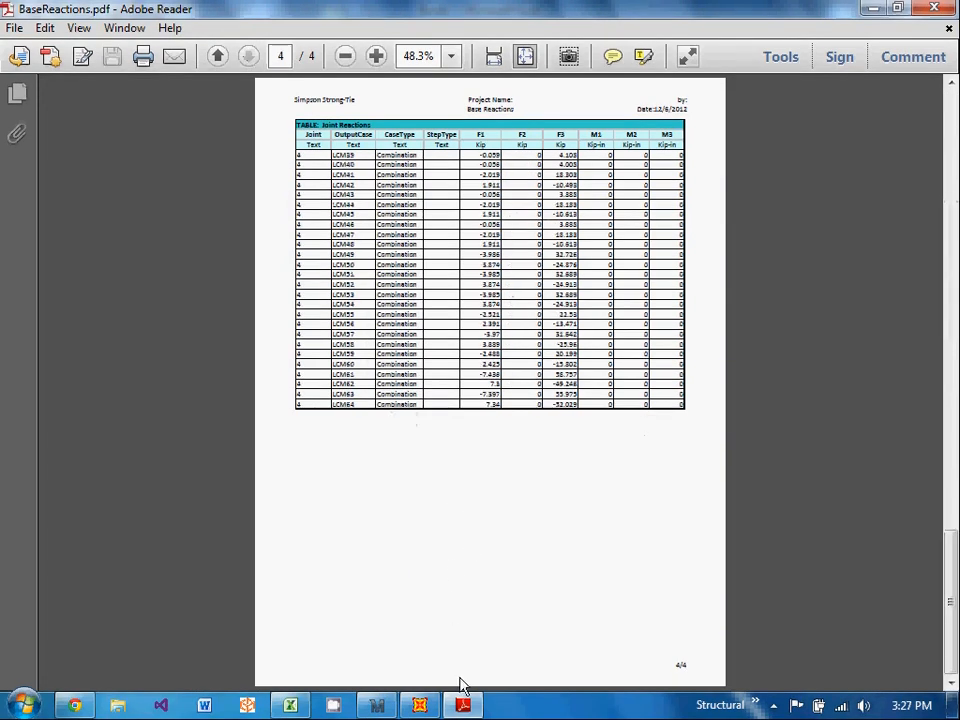
Switch to SAP2000, close the joint reaction read-out, and display the undeformed shape of the frame.
click(420, 705)
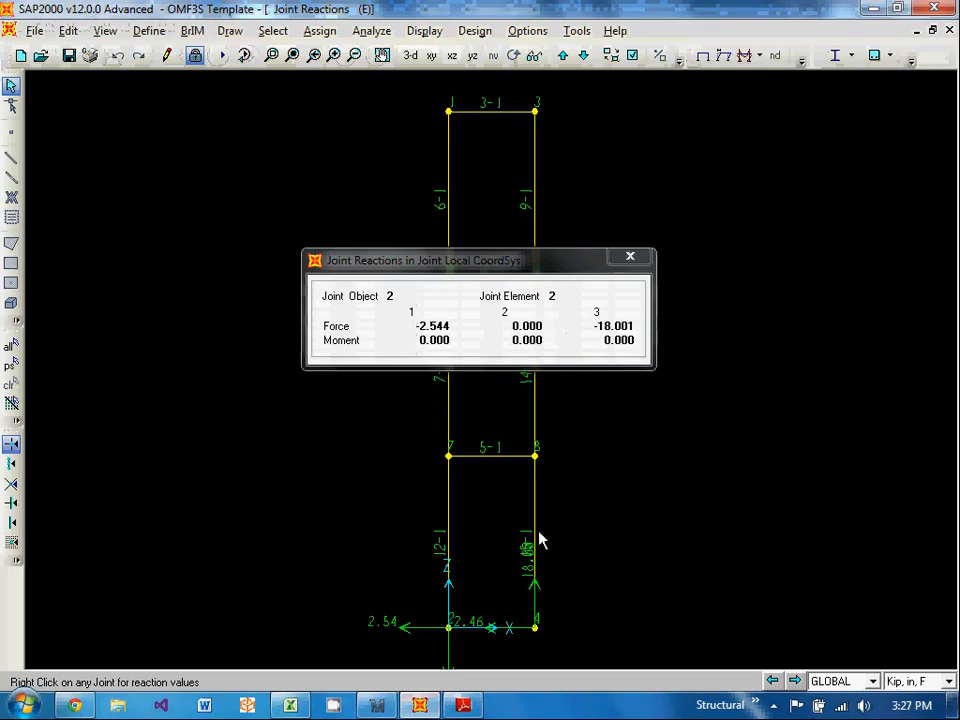
click(630, 256)
click(424, 31)
click(440, 54)
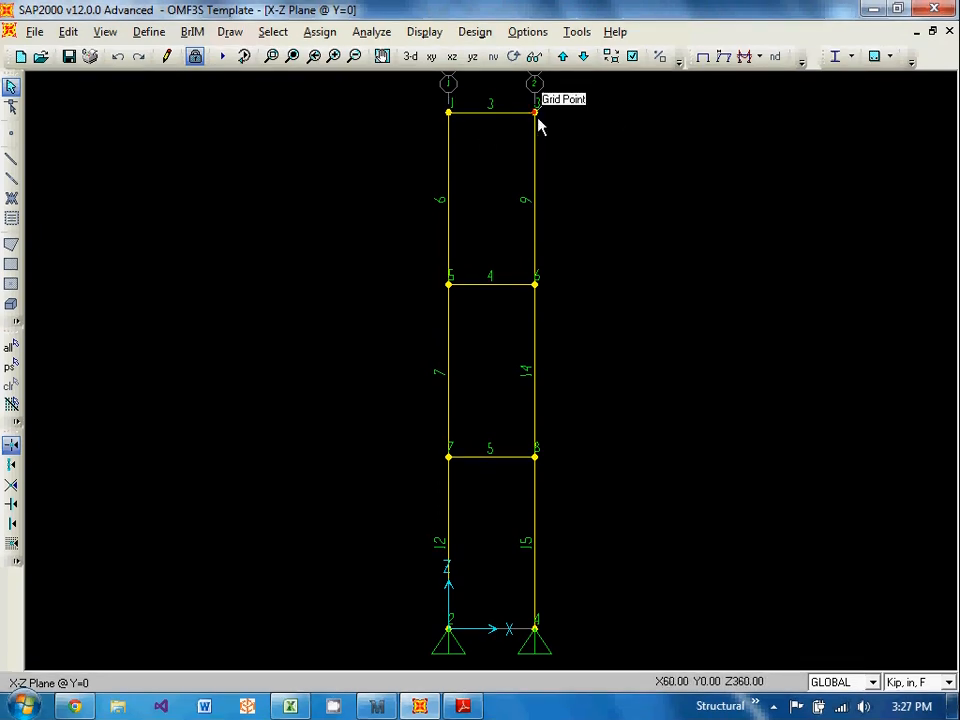
Show section names on the frame members instead of their member labels.
click(632, 56)
click(338, 259)
click(334, 241)
click(435, 509)
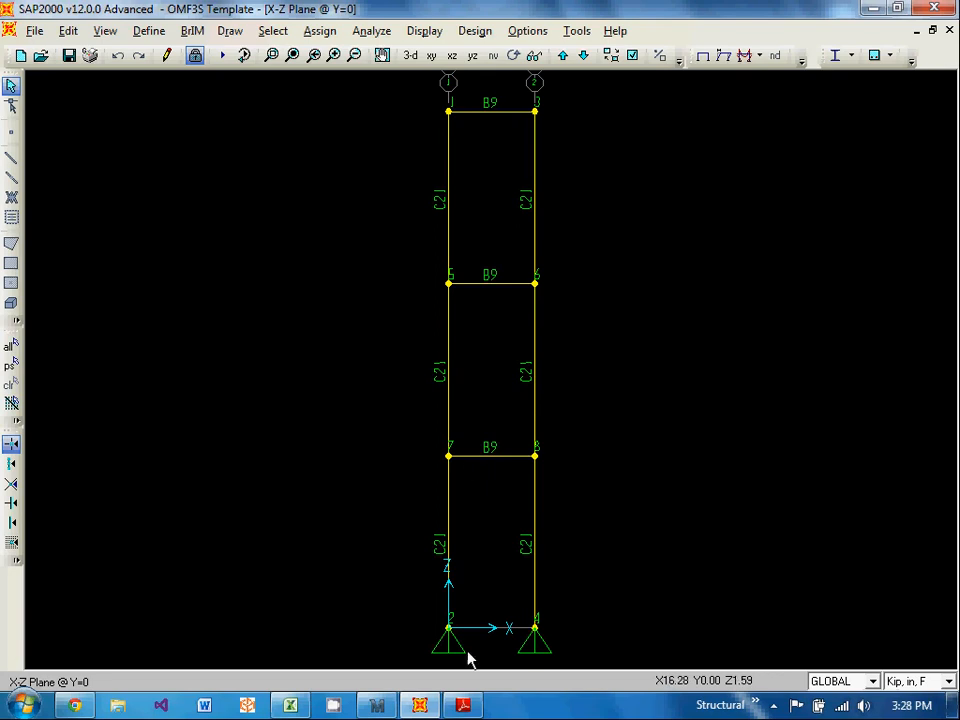
Switch to Adobe Reader, review the BaseReactions PDF back to its first page, and close it.
click(463, 705)
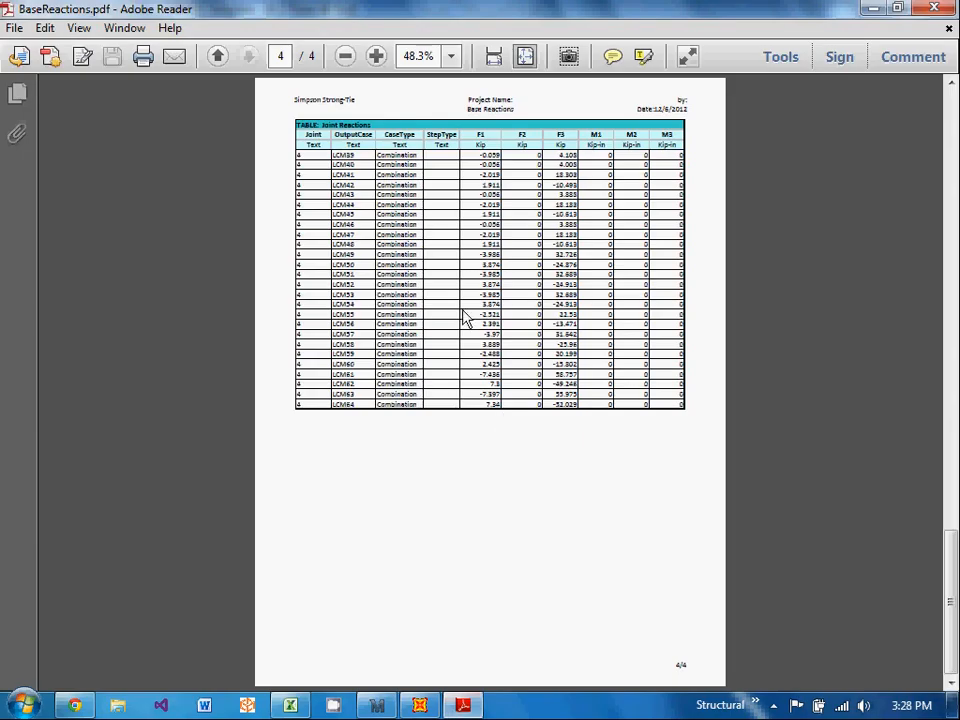
scroll(527, 401, up, 5)
scroll(527, 401, up, 3)
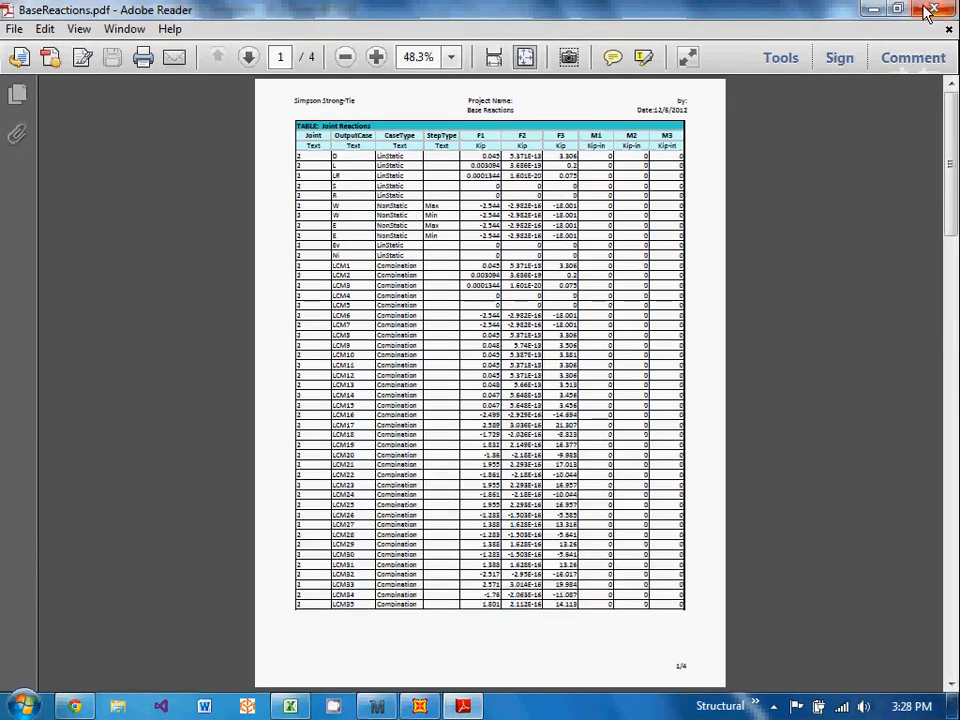
click(934, 8)
Minimize the open windows and move the BaseReactions PDF next to SAPDesign on the desktop.
click(868, 9)
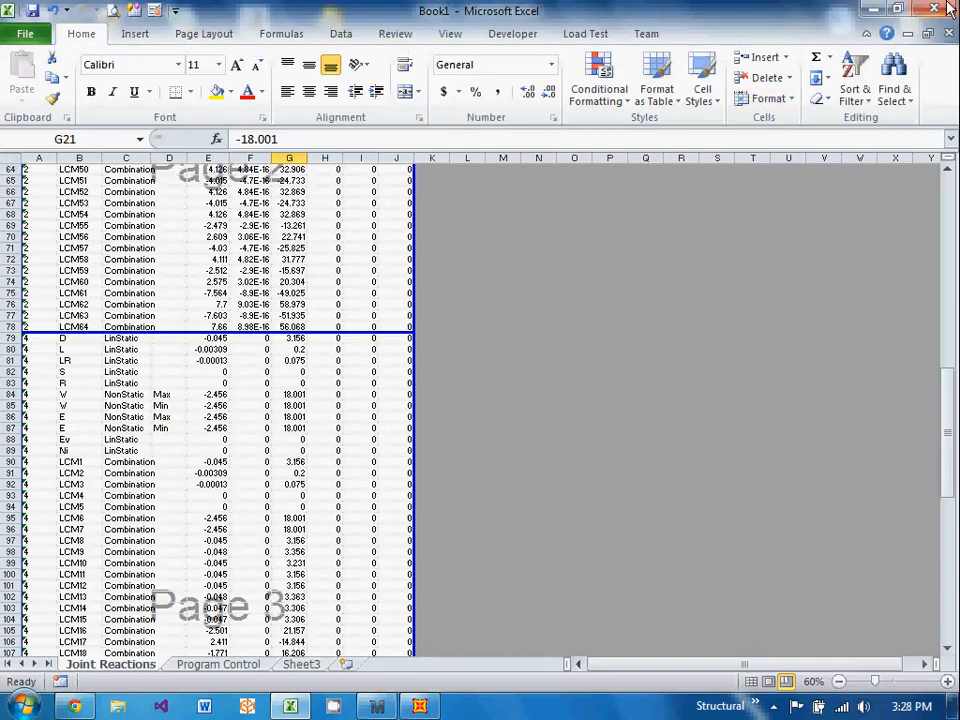
click(874, 9)
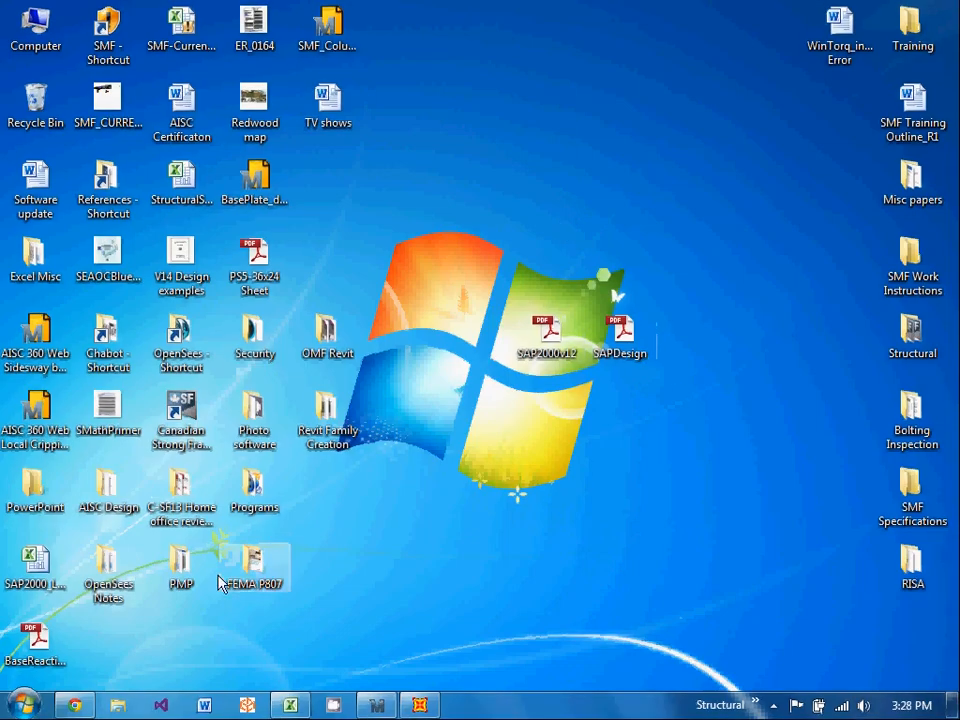
drag(64, 654, 678, 338)
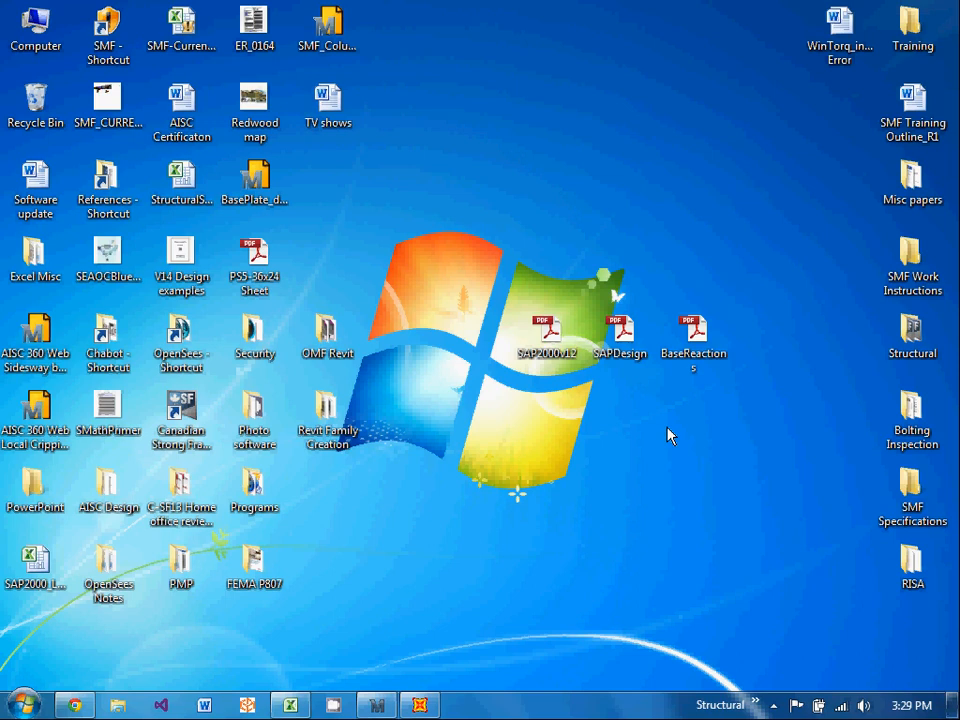
Open the SMF Training Outline_R1 document from the desktop and review the calculation package topics for 12/11/2012.
double_click(932, 122)
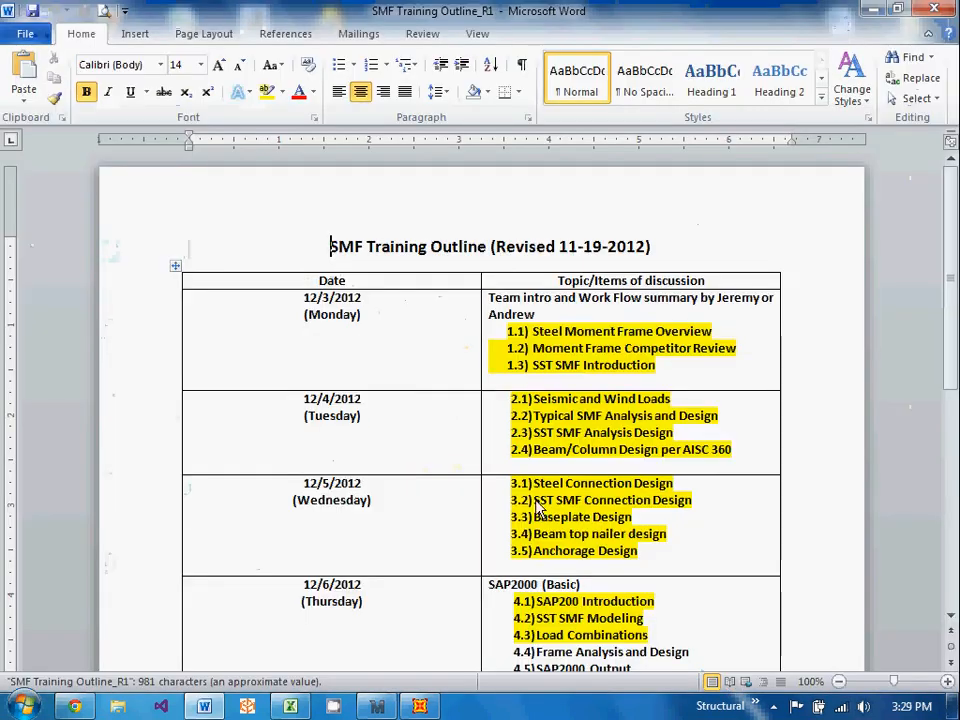
scroll(547, 507, down, 5)
scroll(545, 507, down, 3)
drag(489, 389, 608, 444)
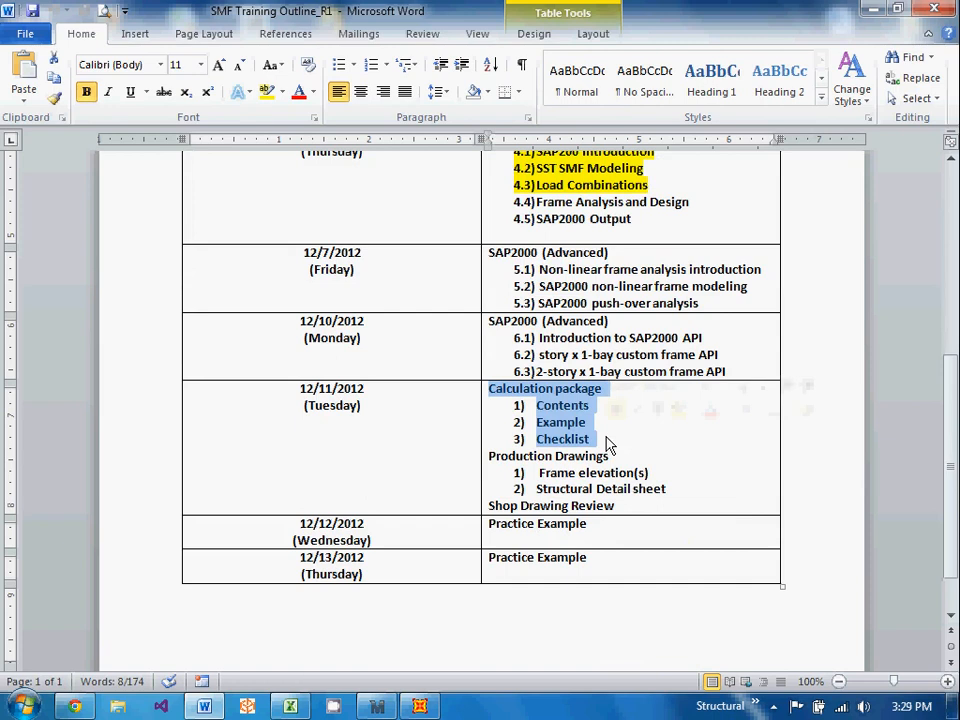
click(697, 216)
Highlight topics 4.4 Frame Analysis and Design and 4.5 SAP2000 Output in yellow.
scroll(664, 231, up, 3)
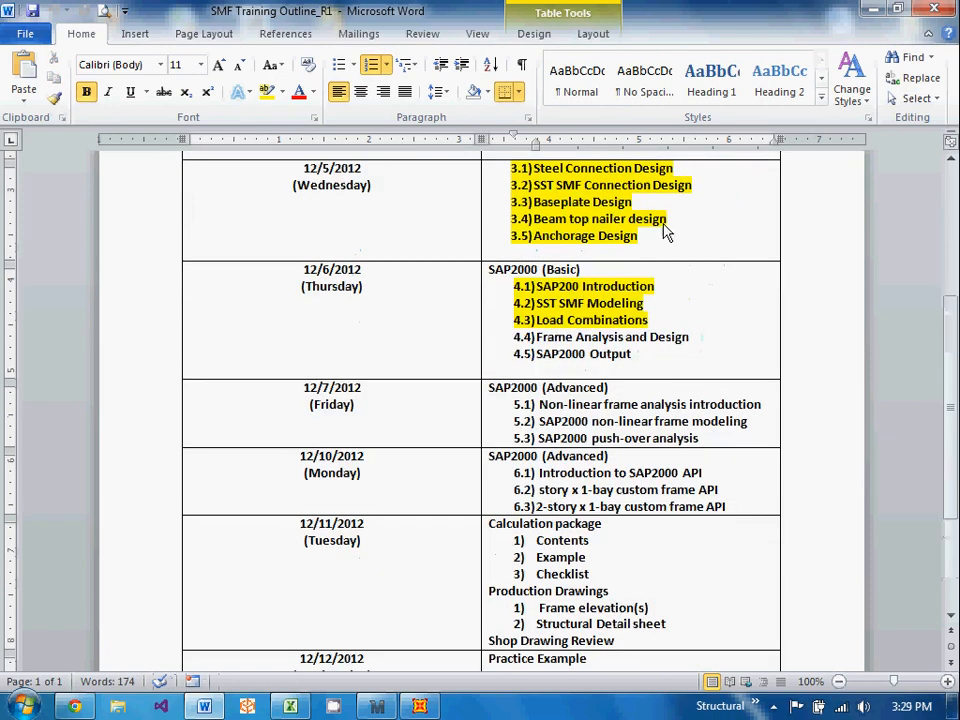
drag(655, 357, 491, 343)
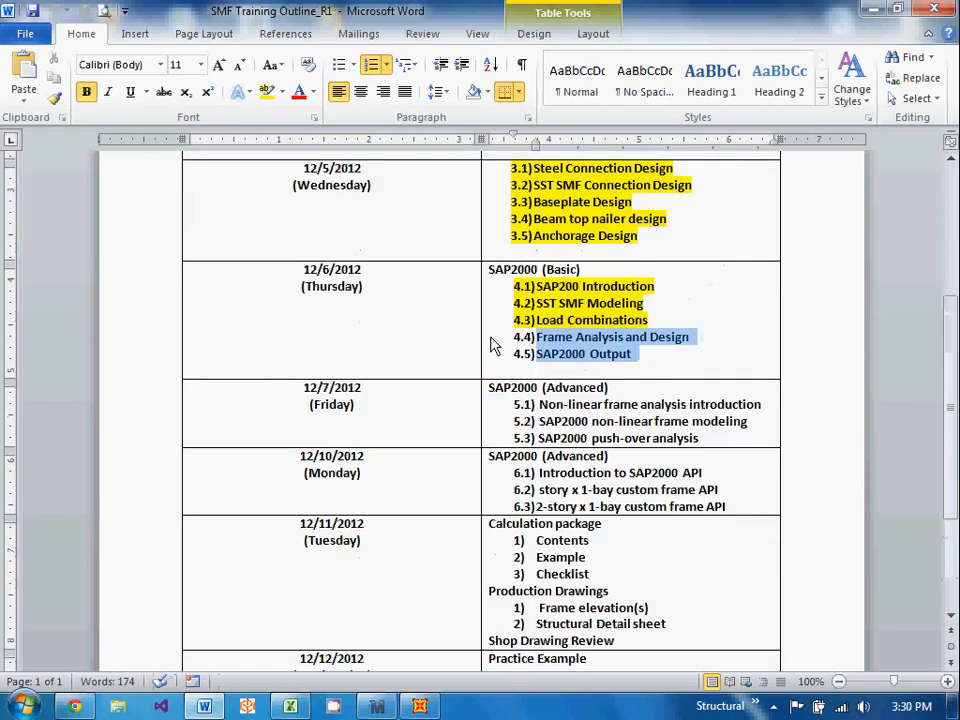
click(266, 91)
scroll(664, 326, up, 5)
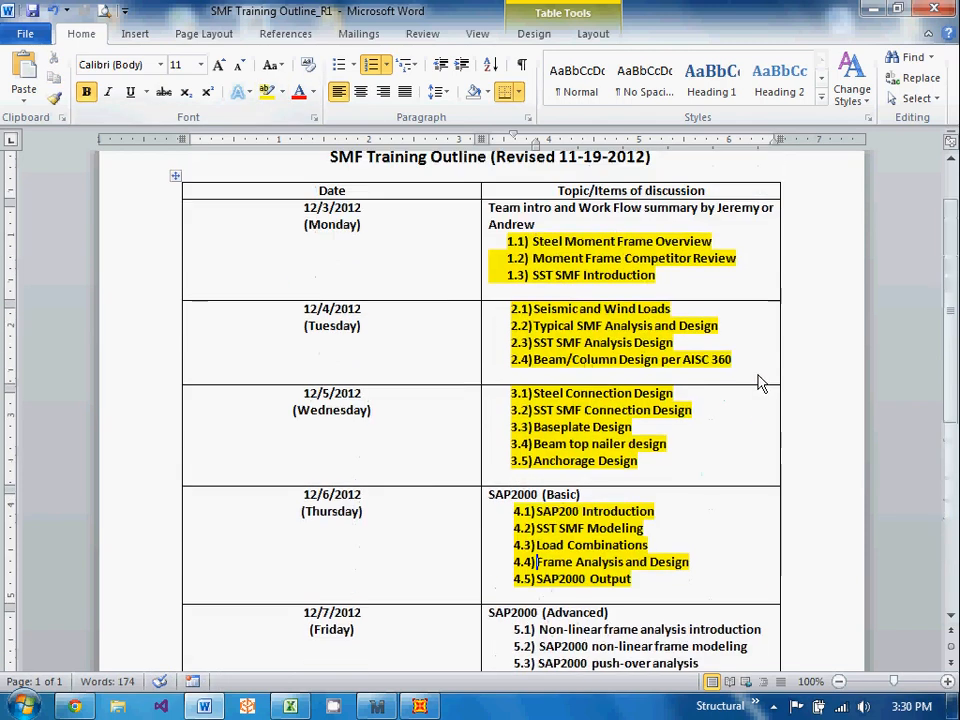
Review the SAP2000 (Advanced) topics 5.1 to 5.3 scheduled for 12/7/2012.
scroll(761, 381, down, 1)
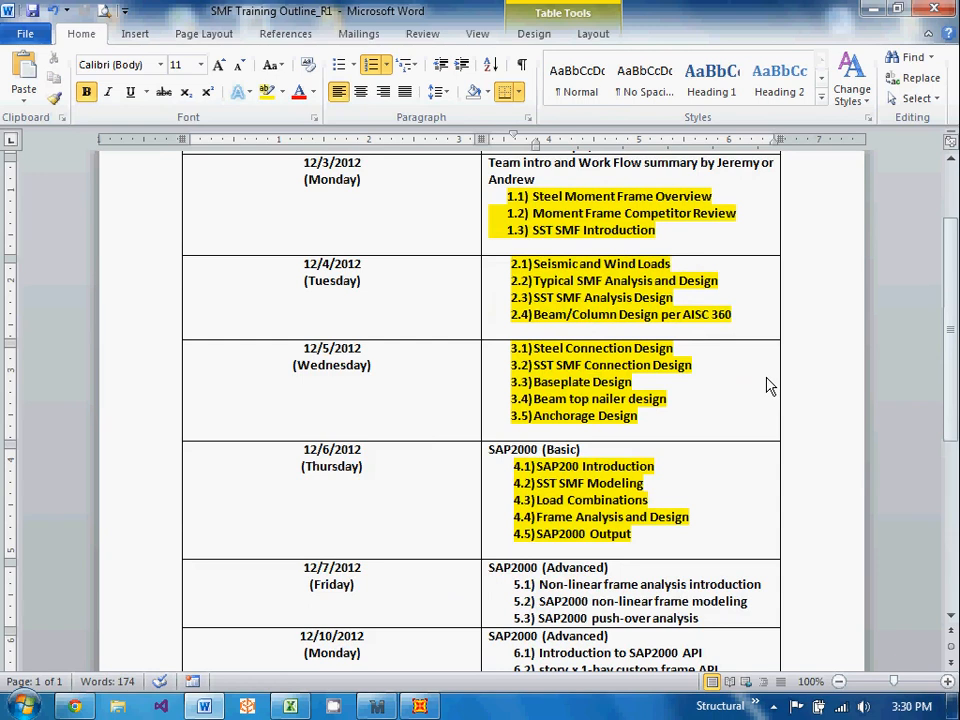
scroll(770, 383, down, 3)
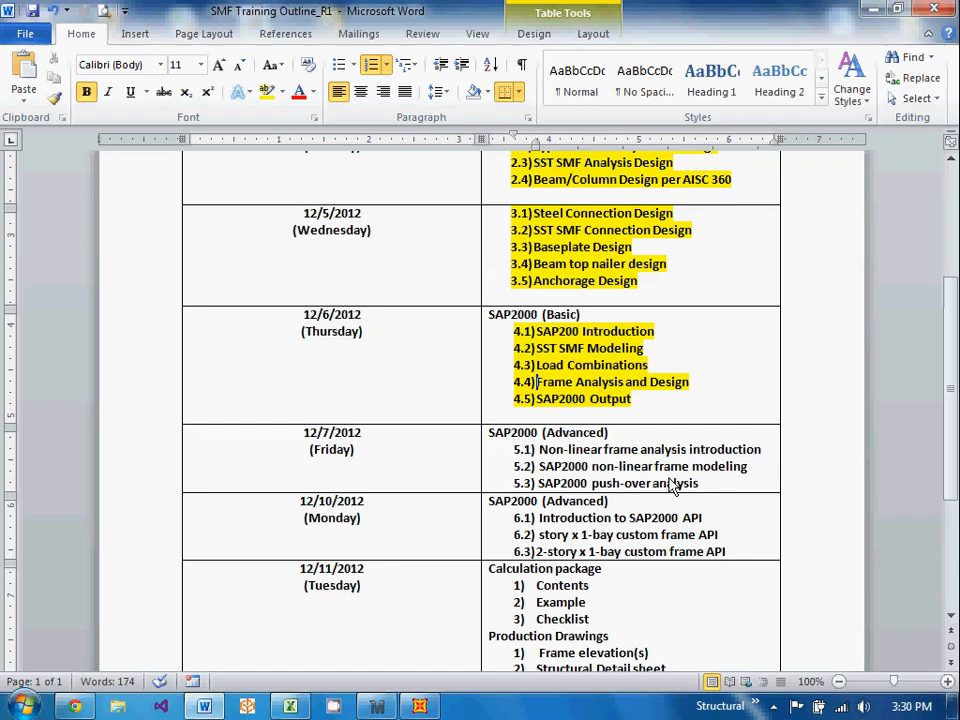
drag(731, 488, 491, 459)
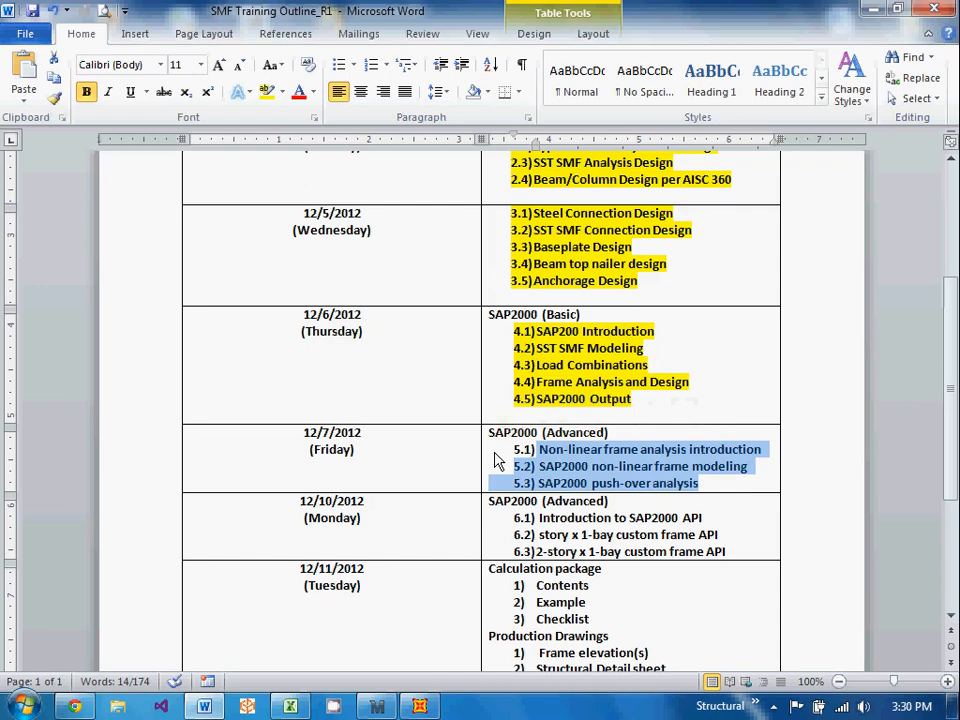
click(774, 706)
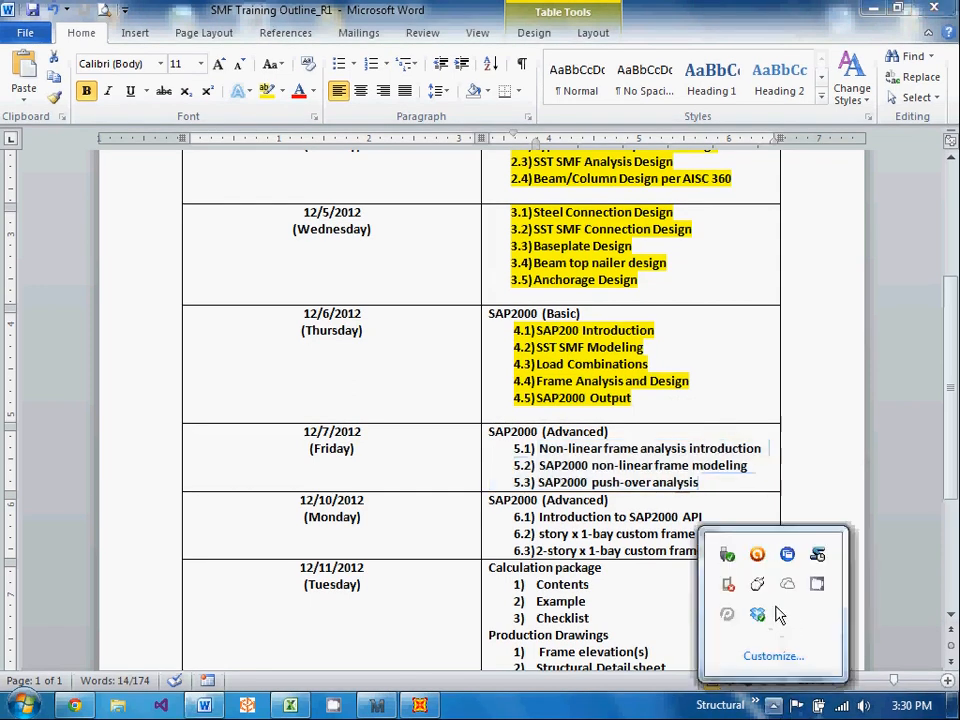